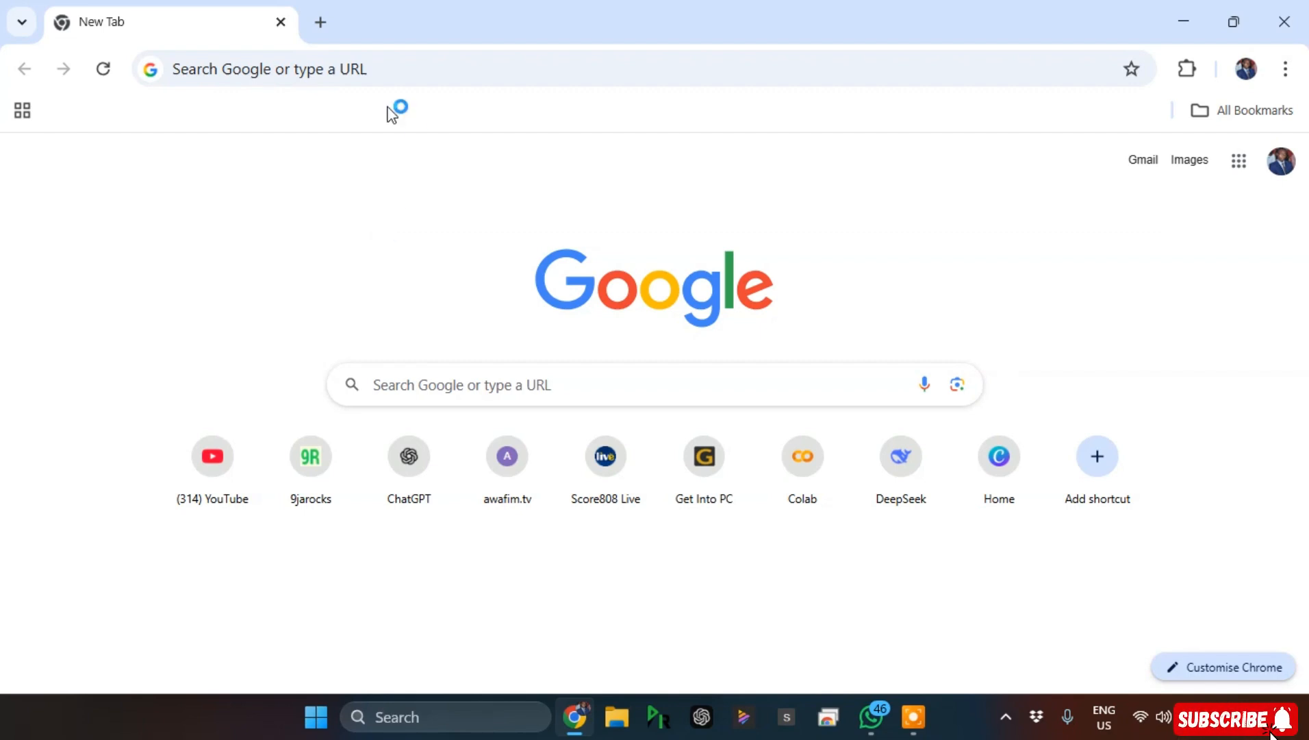
Step: Search Google for earthexplorer and open the USGS EarthExplorer site
click(555, 384)
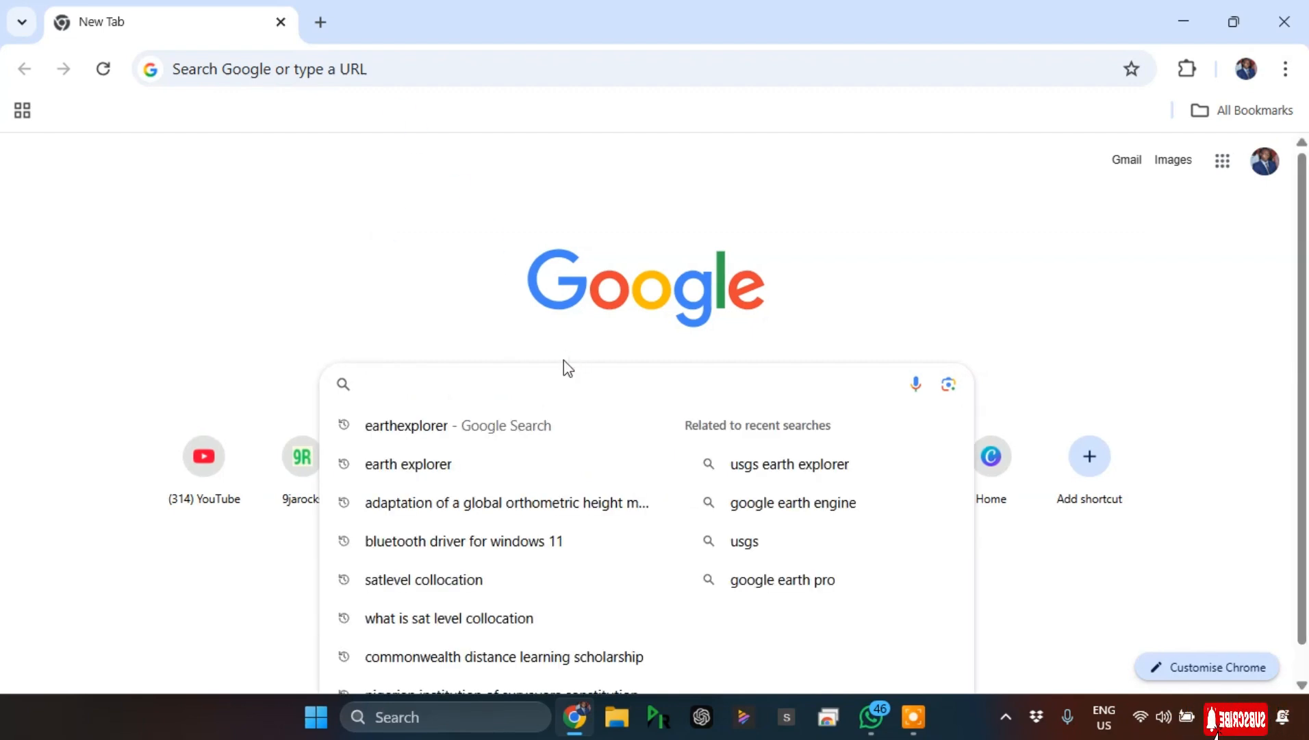
text(earthexl)
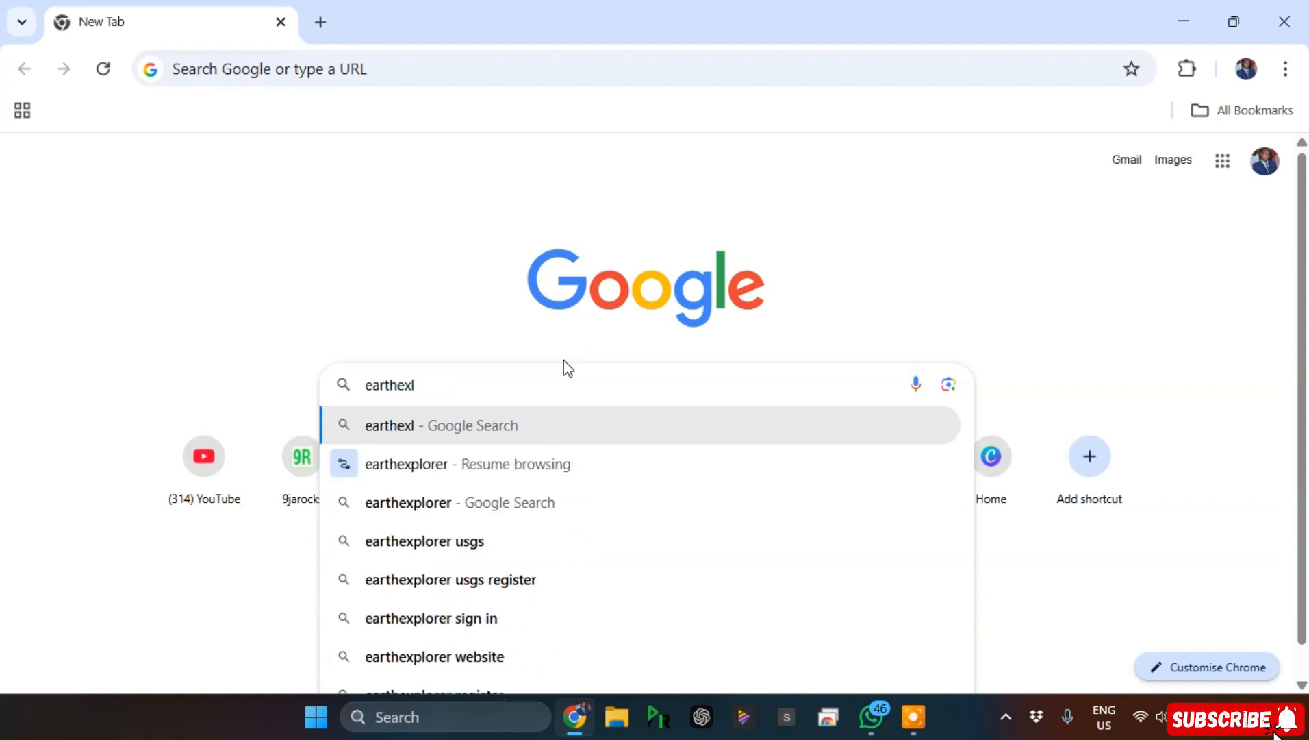
key(BackSpace)
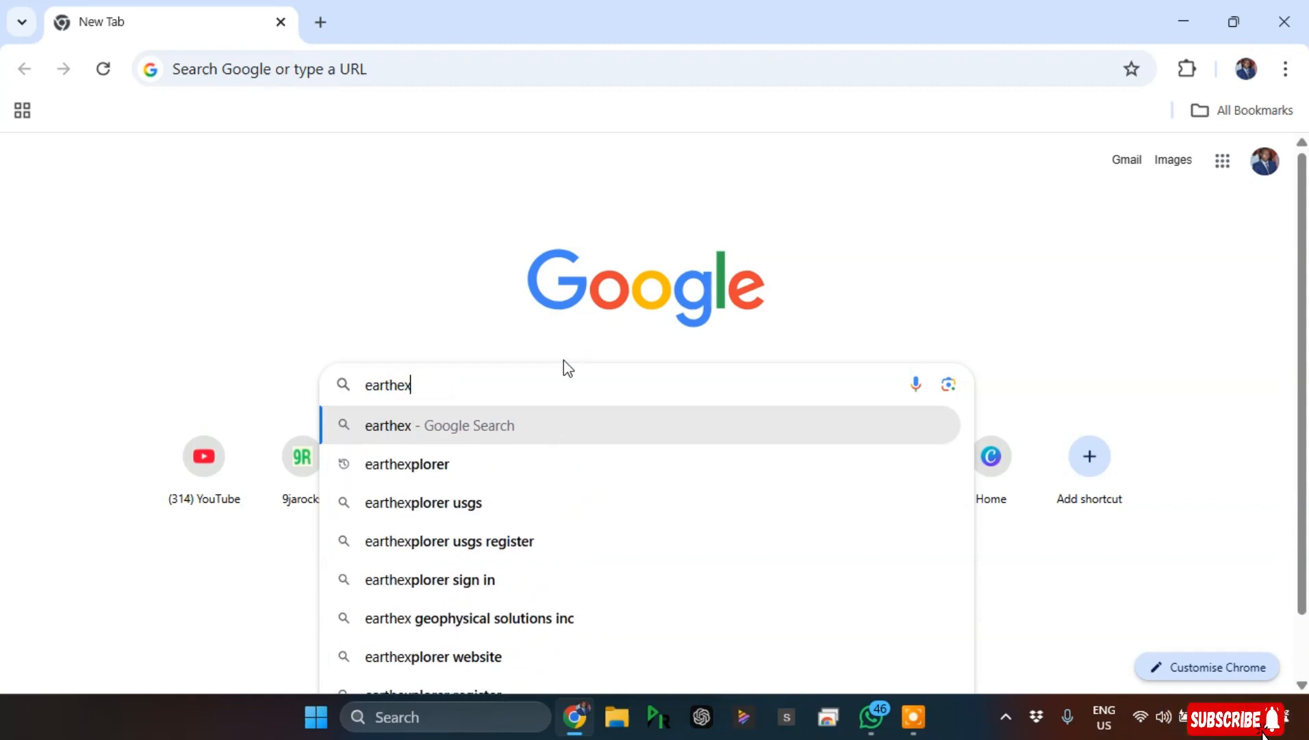
click(450, 468)
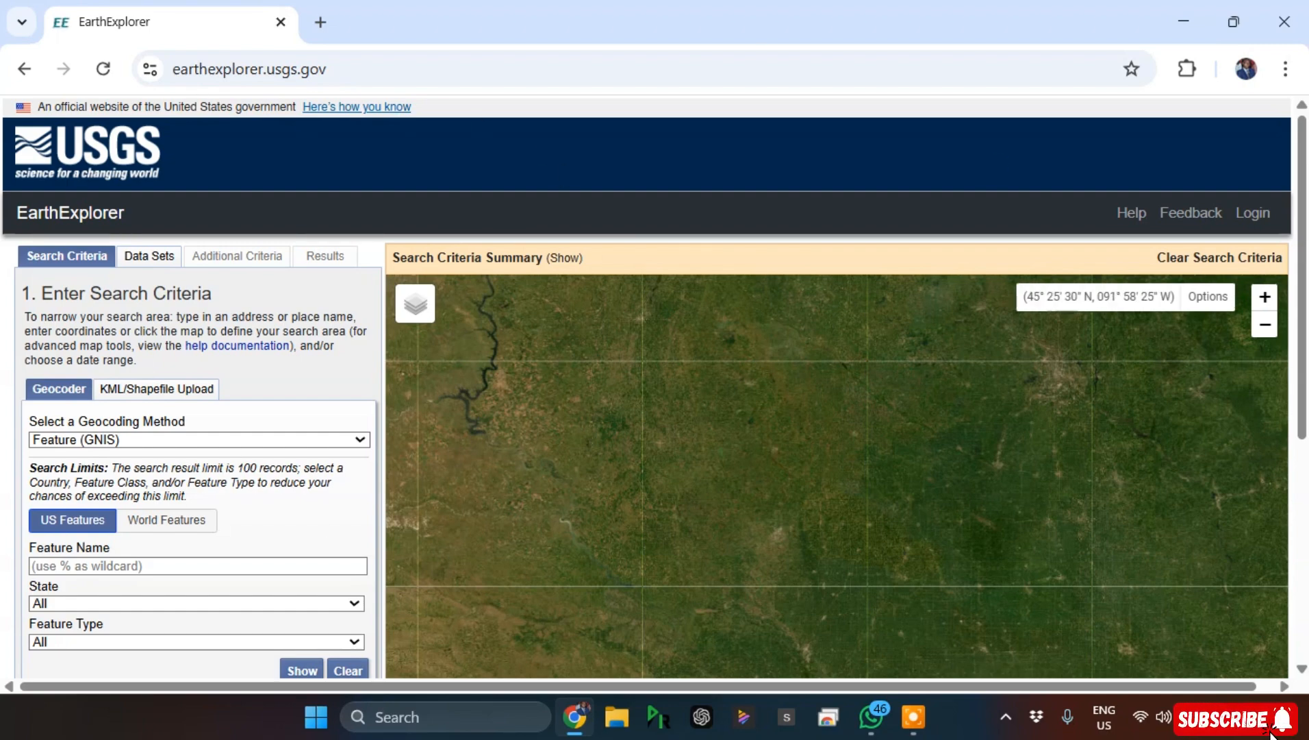
Step: Open the EarthExplorer login page and review the registration form for creating a new account
scroll(575, 193, down, 2)
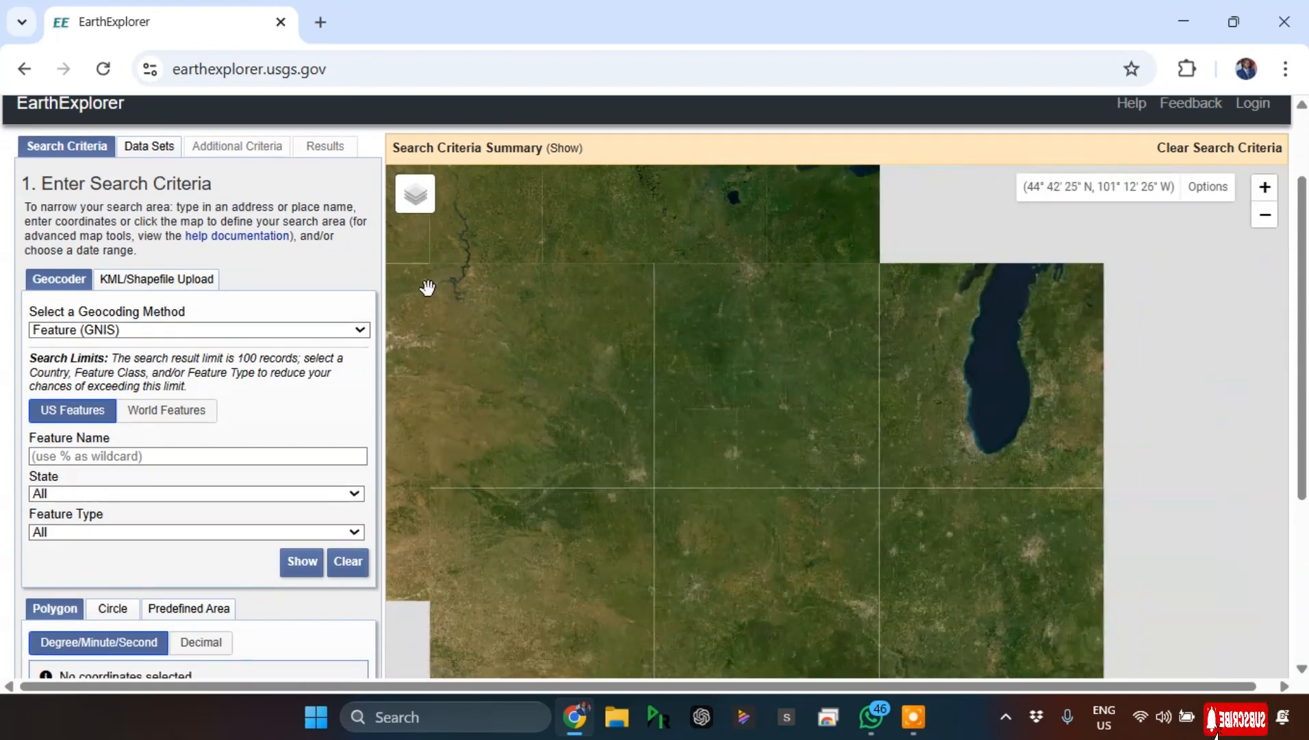
scroll(339, 349, up, 2)
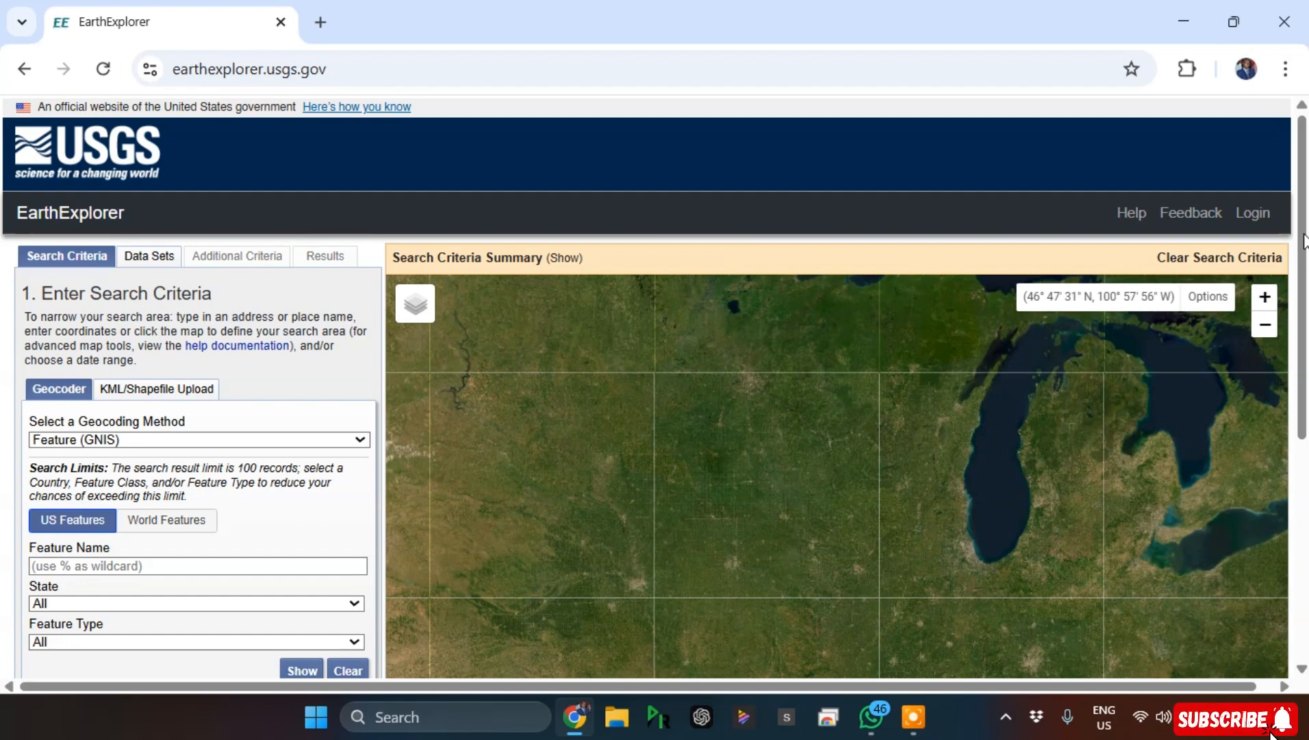
click(1253, 215)
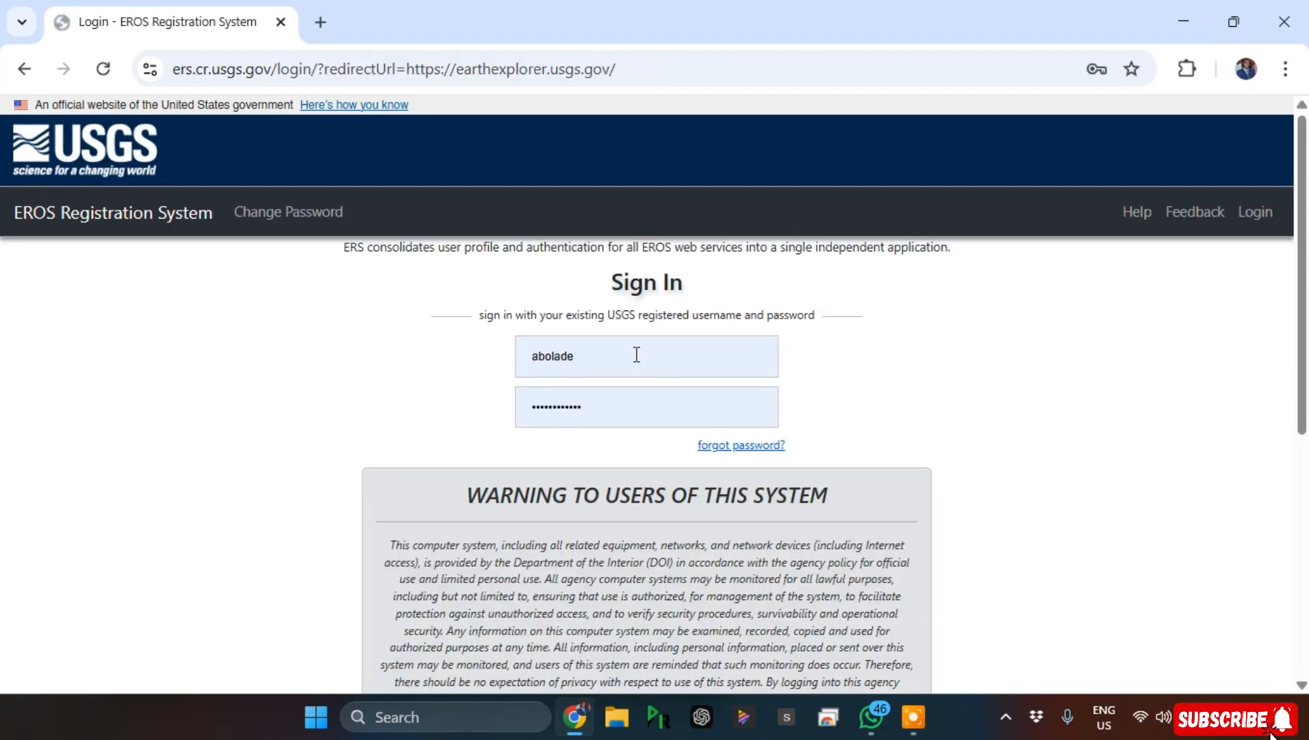
scroll(894, 362, down, 7)
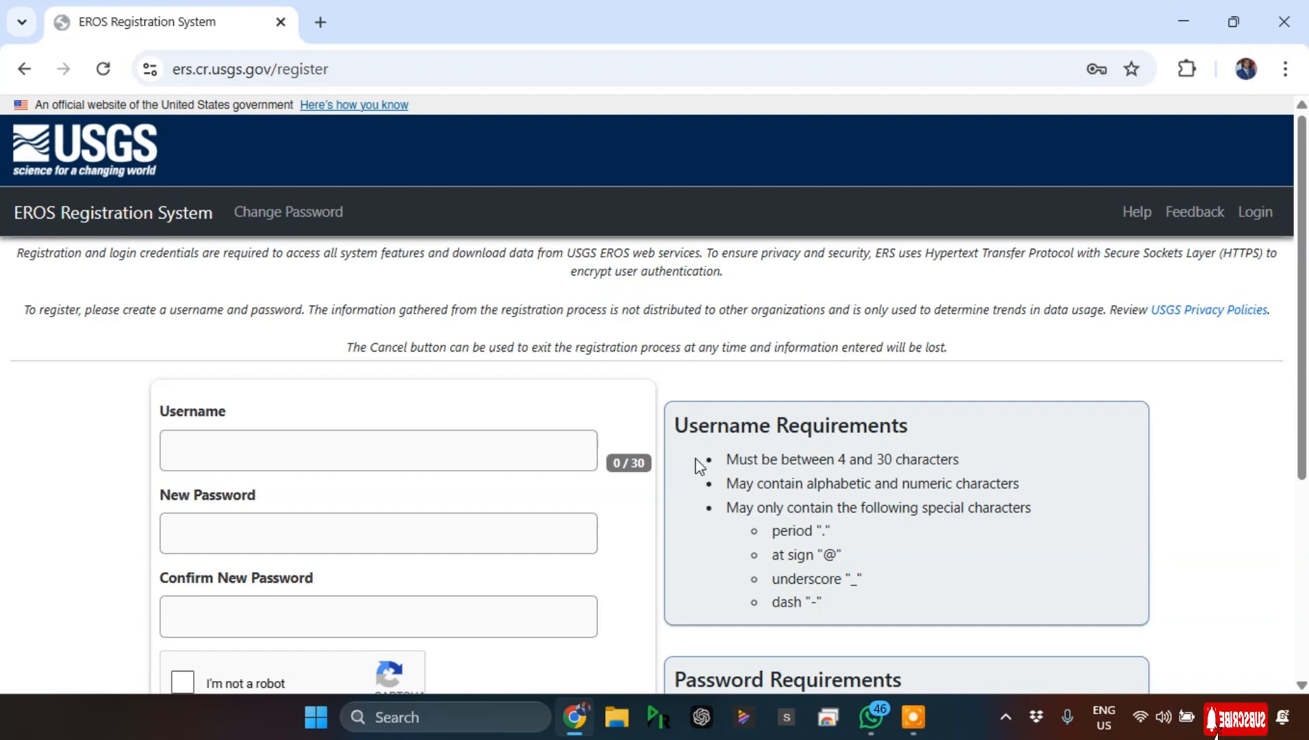
scroll(698, 466, down, 5)
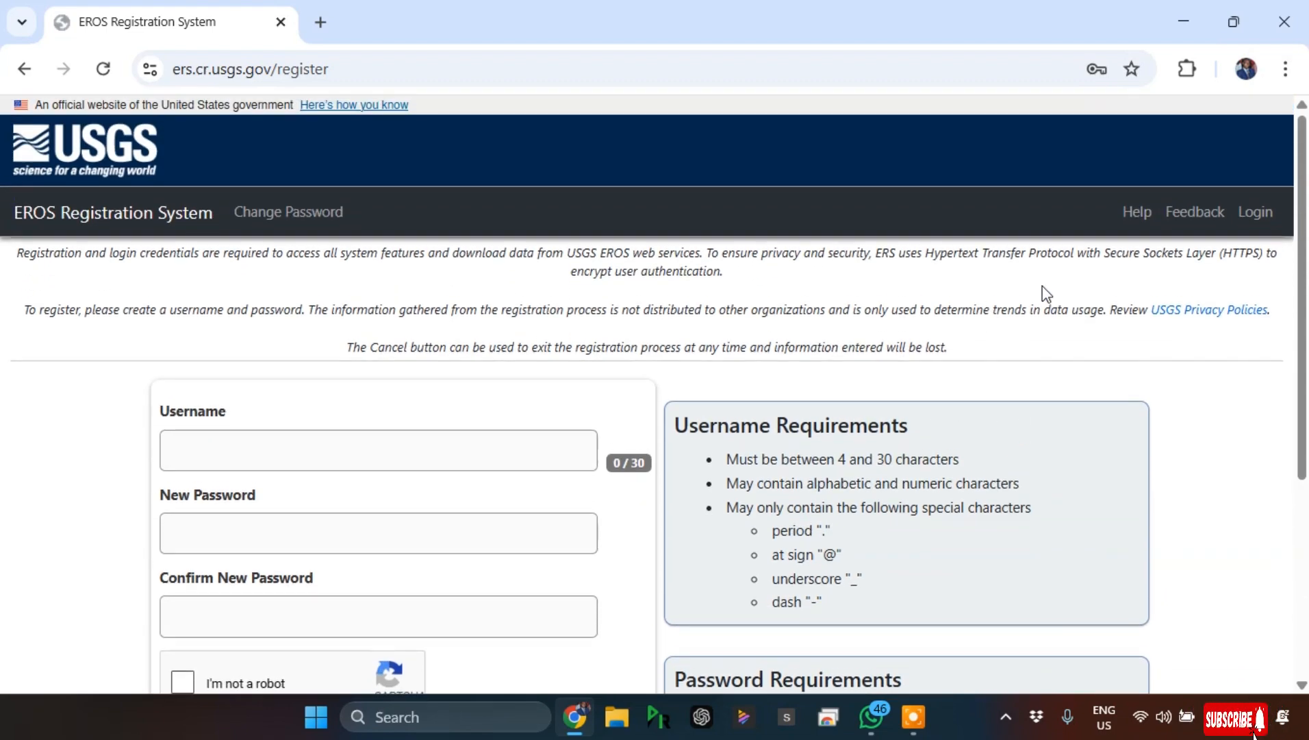
Step: Return to the login page, sign in with the prefilled account credentials, and continue to EarthExplorer as the signed-in account
click(1269, 207)
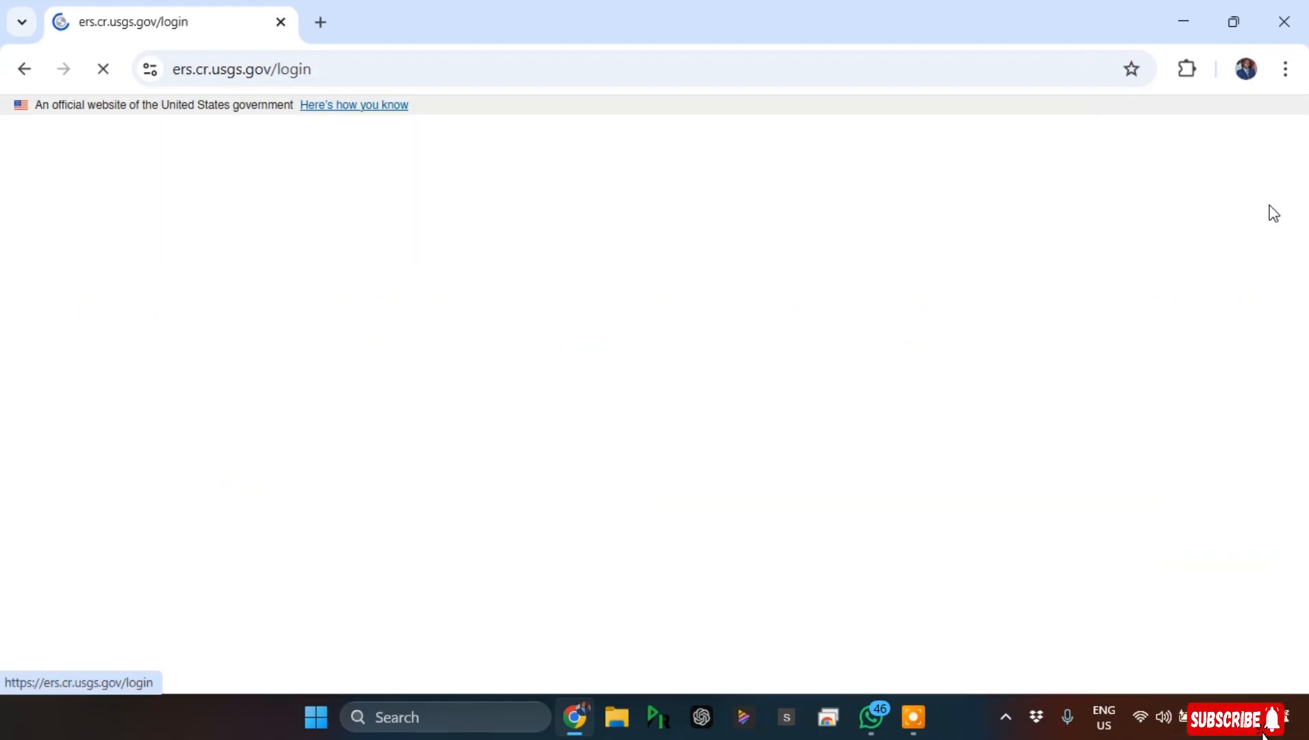
scroll(904, 356, down, 5)
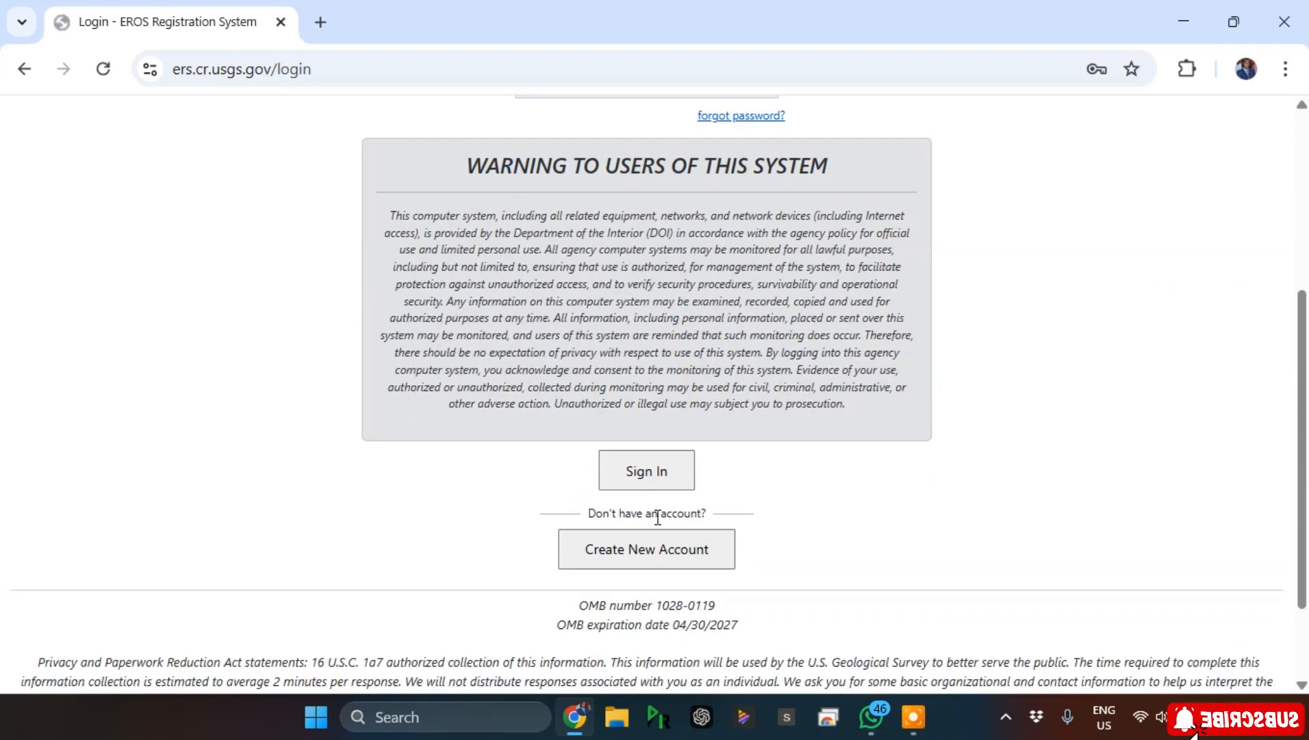
click(648, 460)
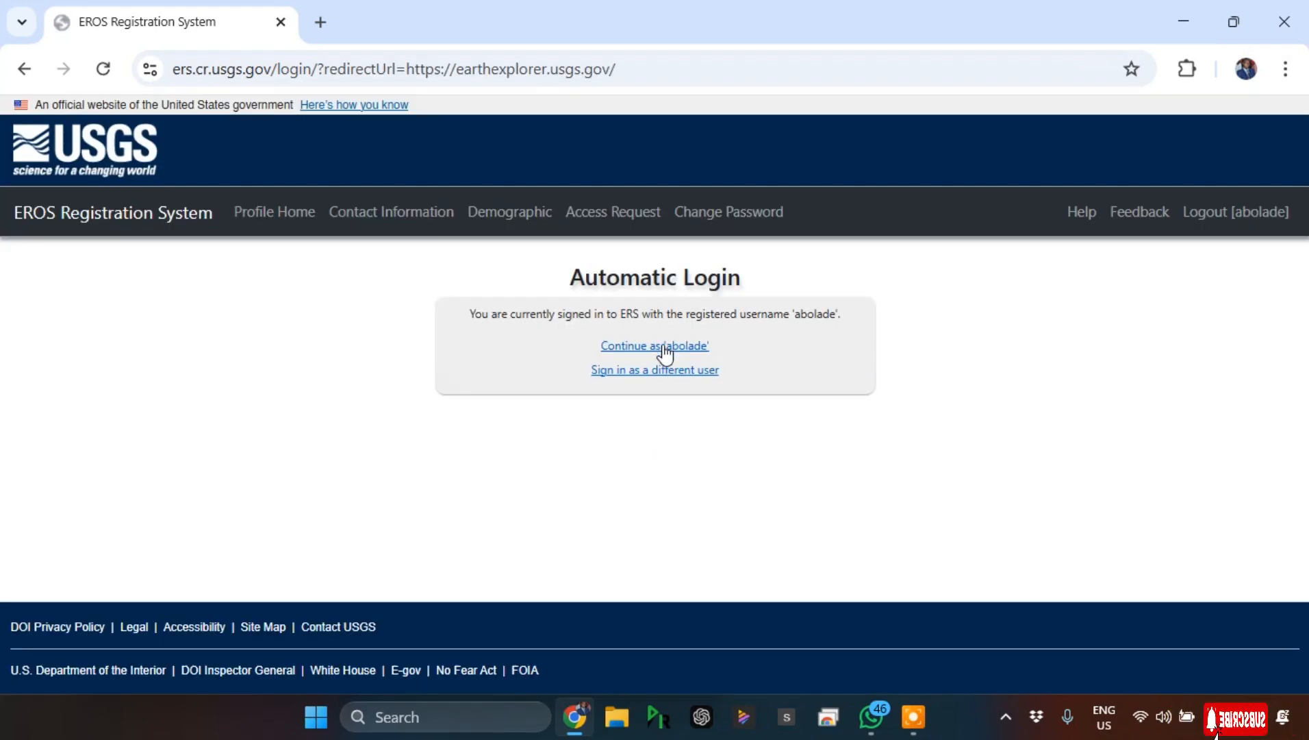
click(665, 355)
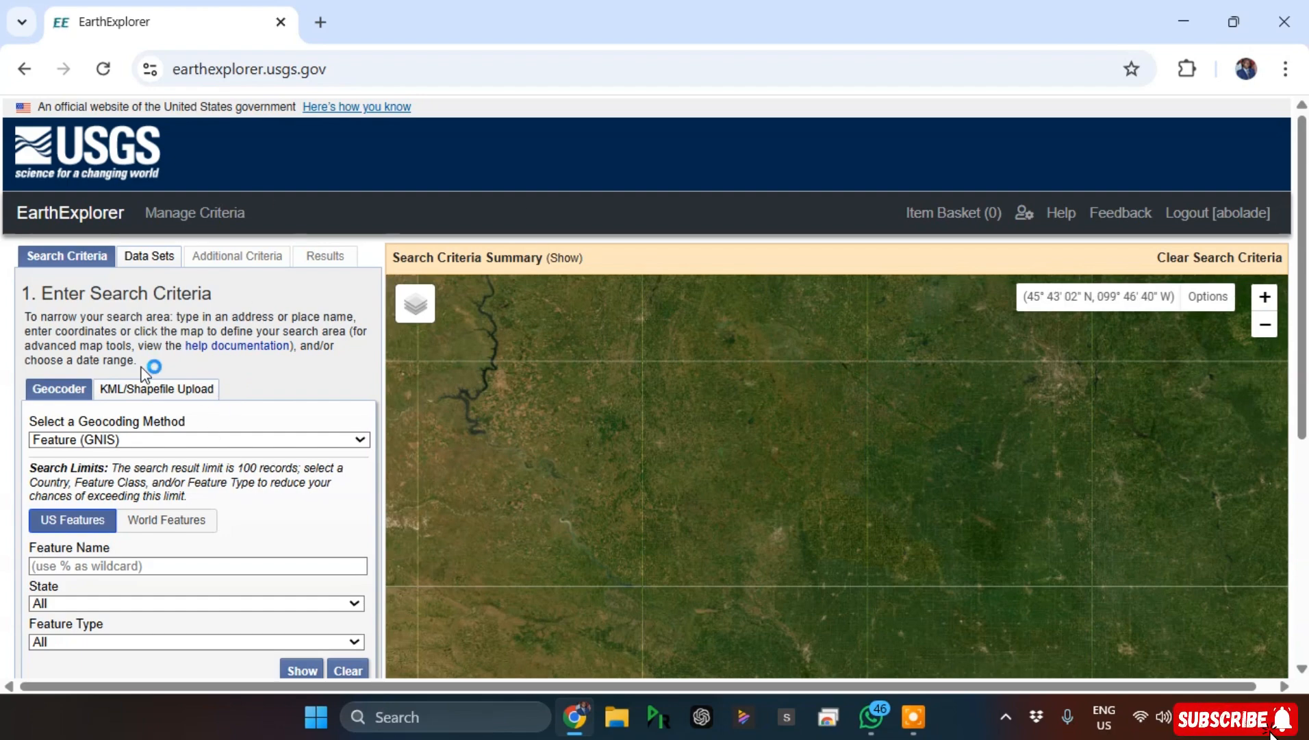
Step: Locate the town near 09° 02' N, 006° 33' E in West Africa on the search map and examine it closely
scroll(225, 408, down, 5)
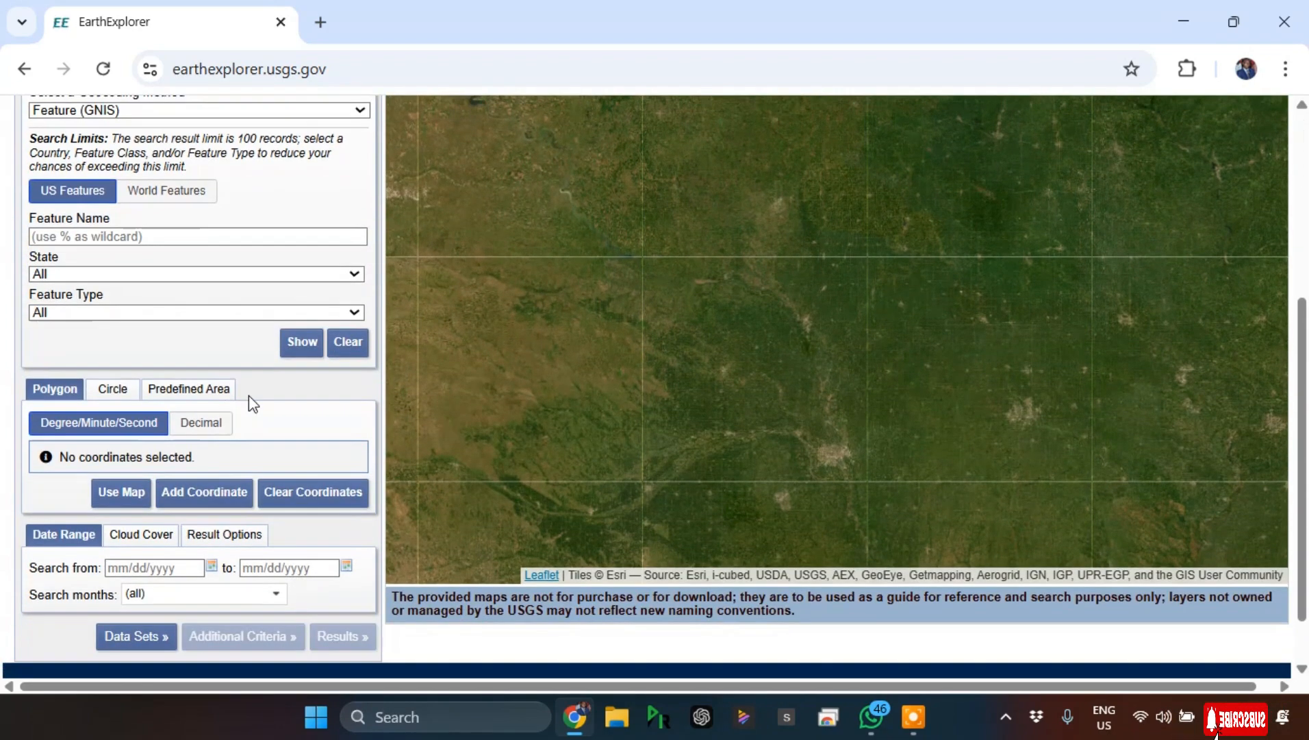
scroll(165, 356, up, 5)
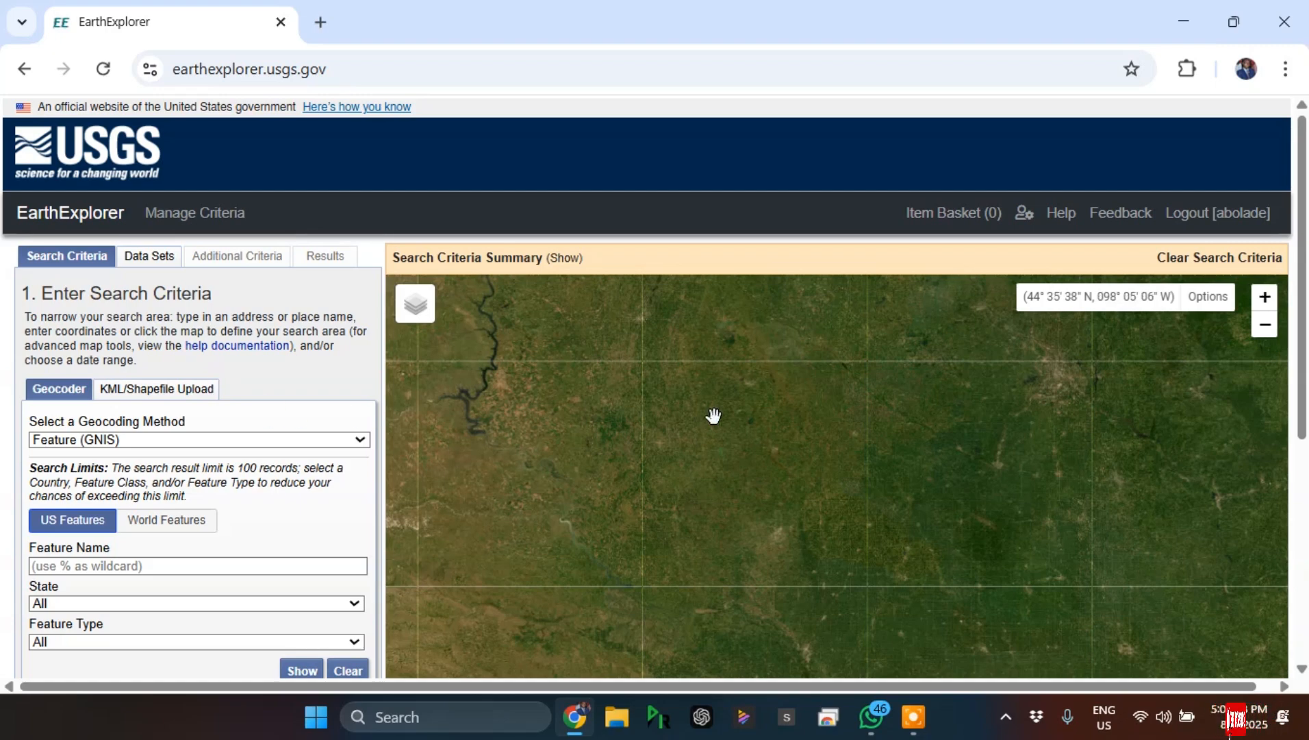
scroll(708, 397, down, 5)
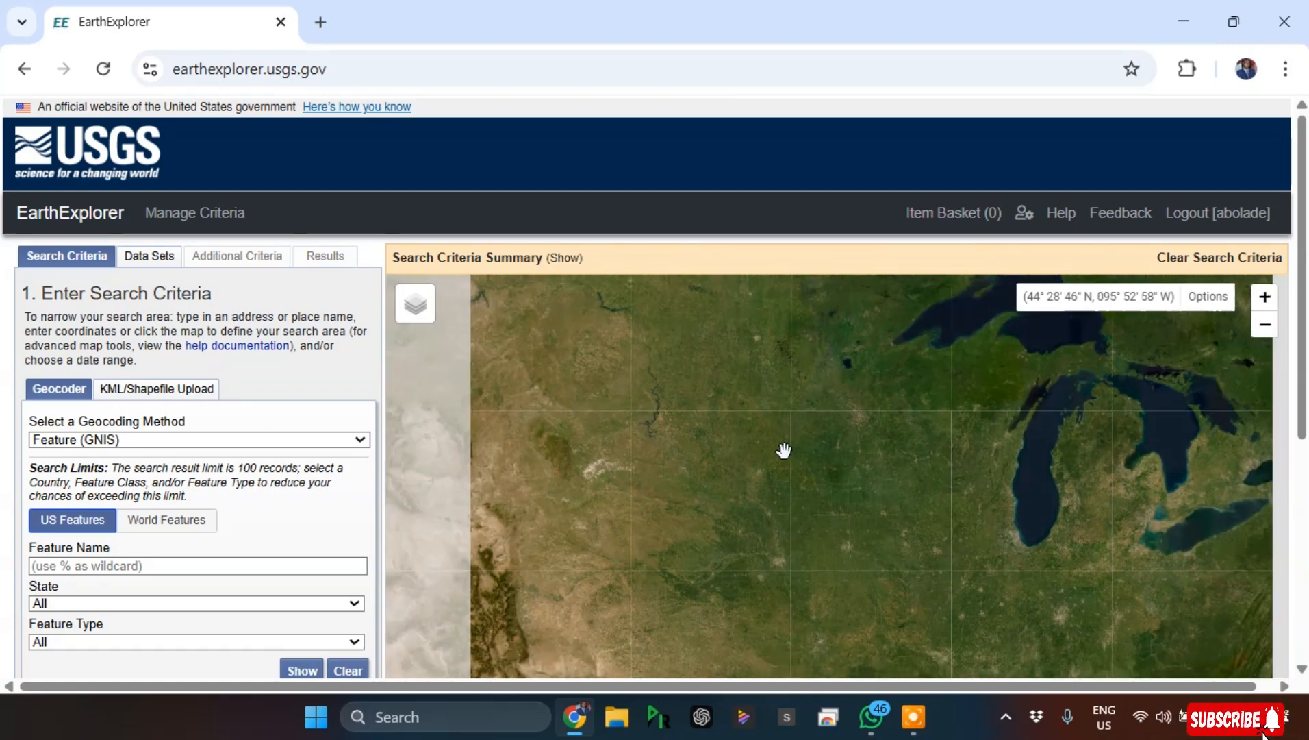
scroll(789, 503, down, 2)
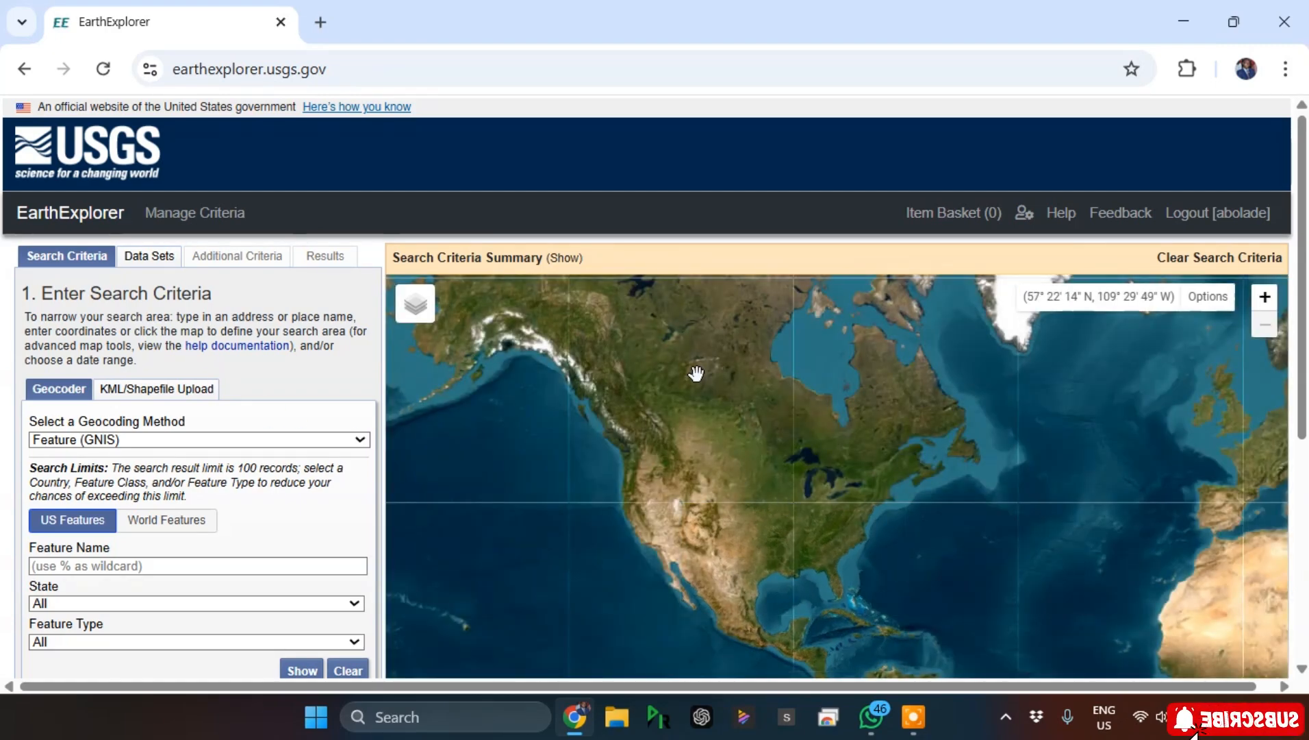
drag(1095, 521, 678, 372)
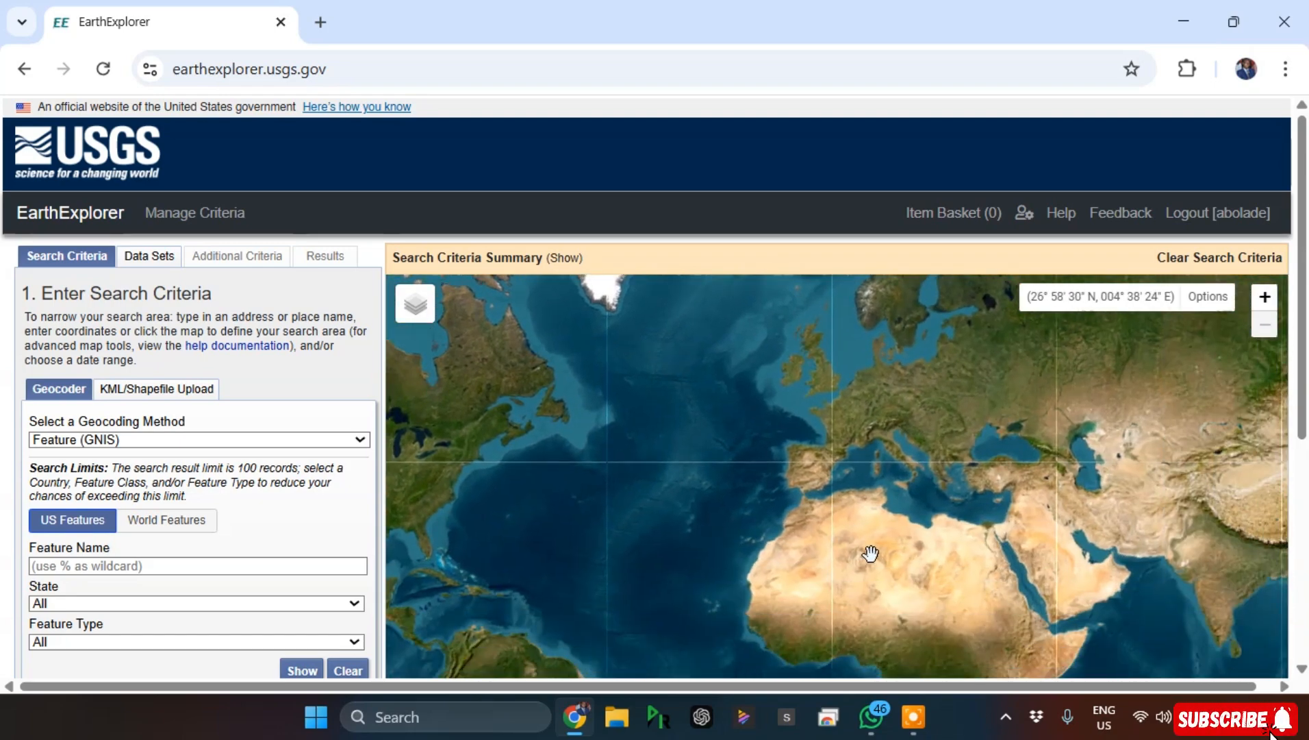
scroll(751, 468, up, 4)
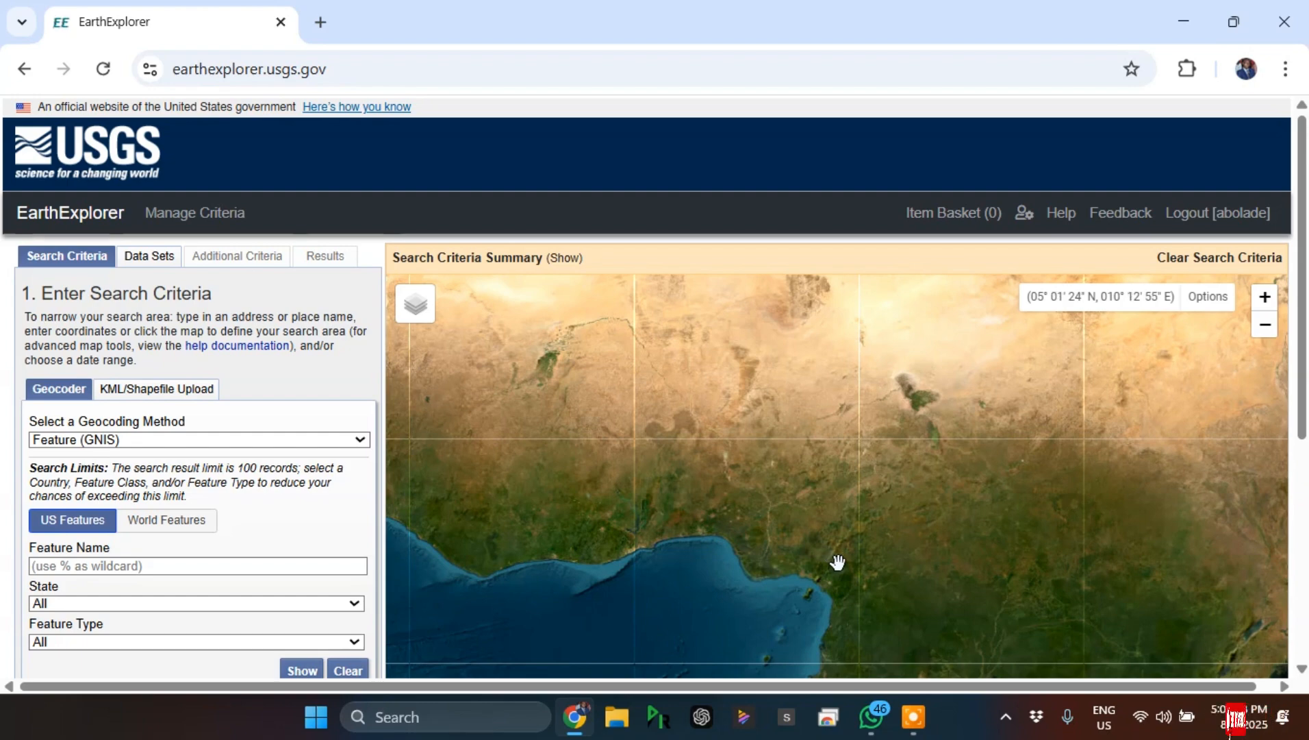
scroll(851, 558, up, 1)
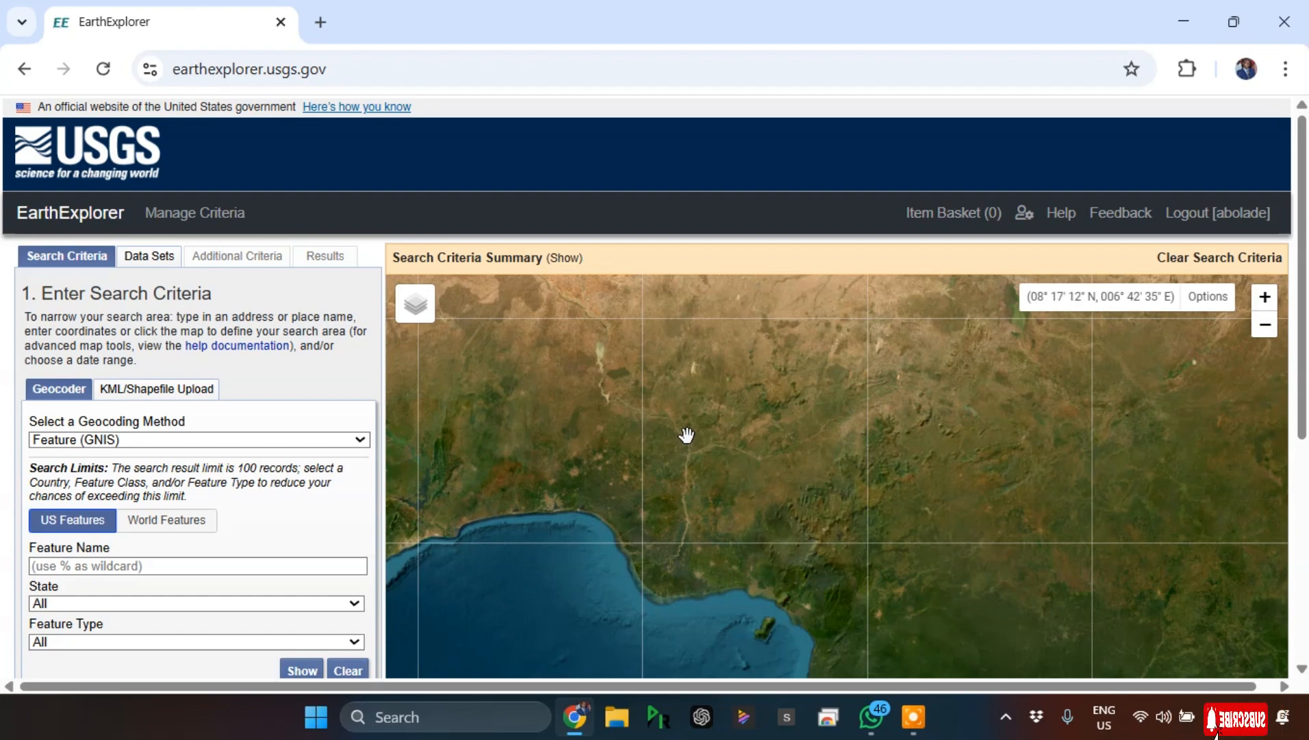
scroll(686, 435, up, 1)
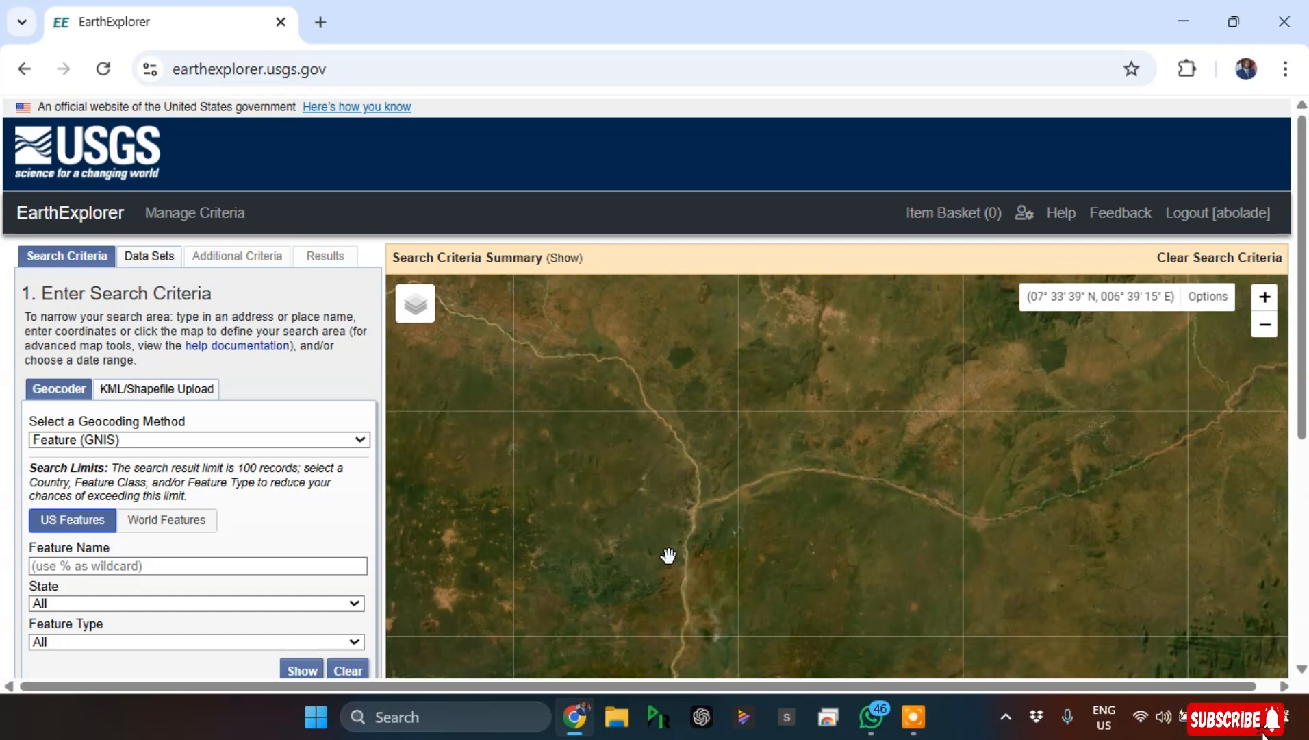
scroll(815, 499, down, 1)
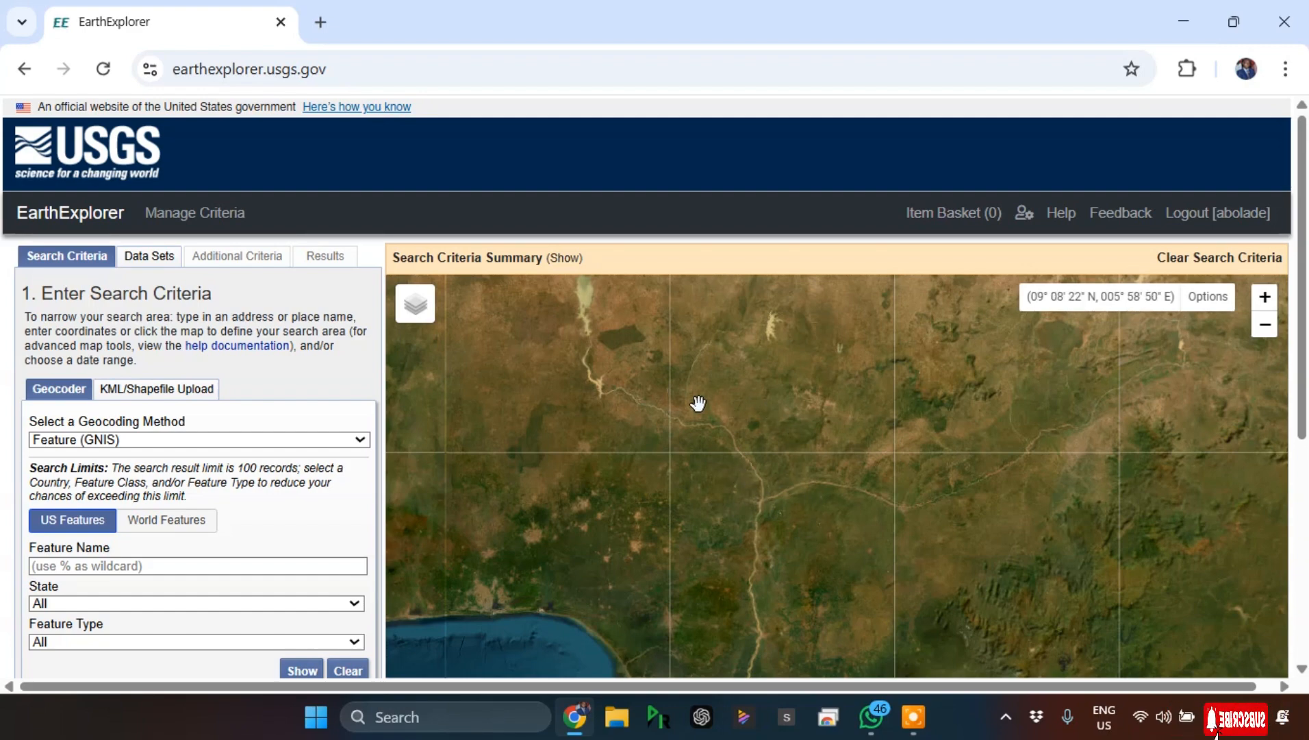
scroll(754, 403, up, 2)
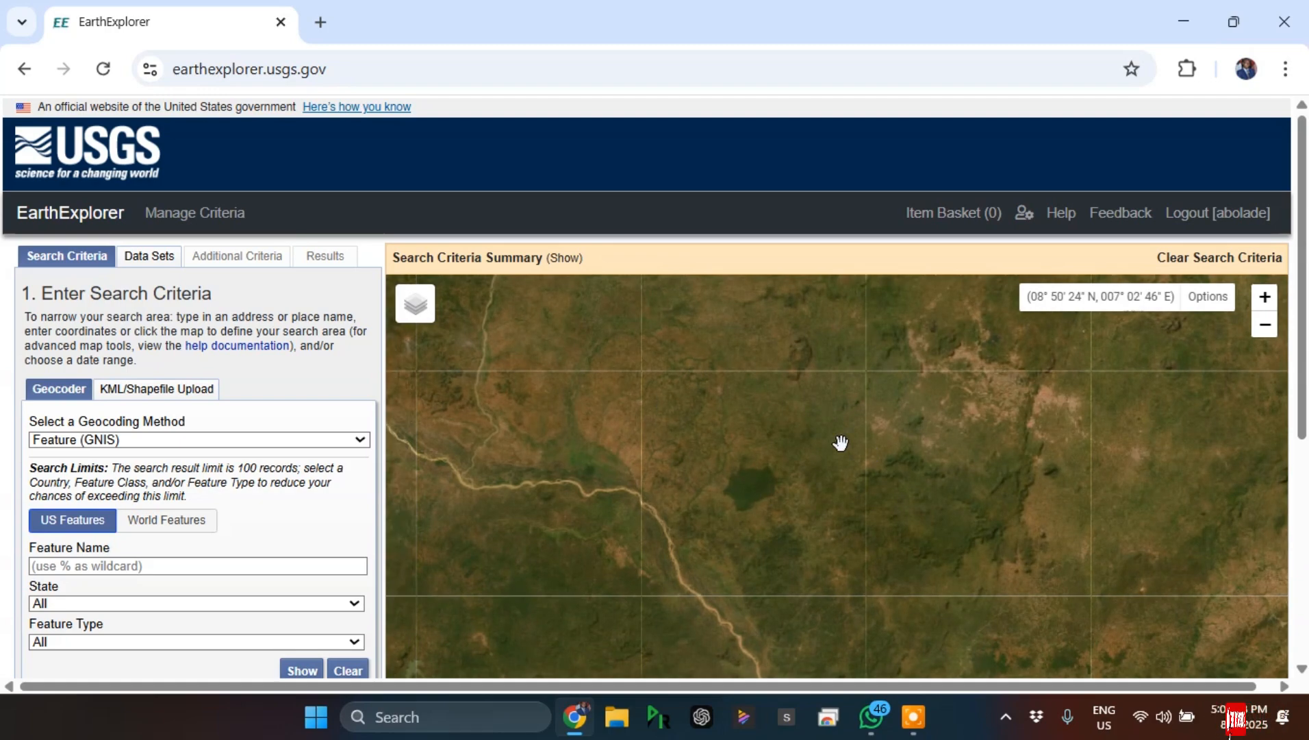
scroll(716, 403, up, 1)
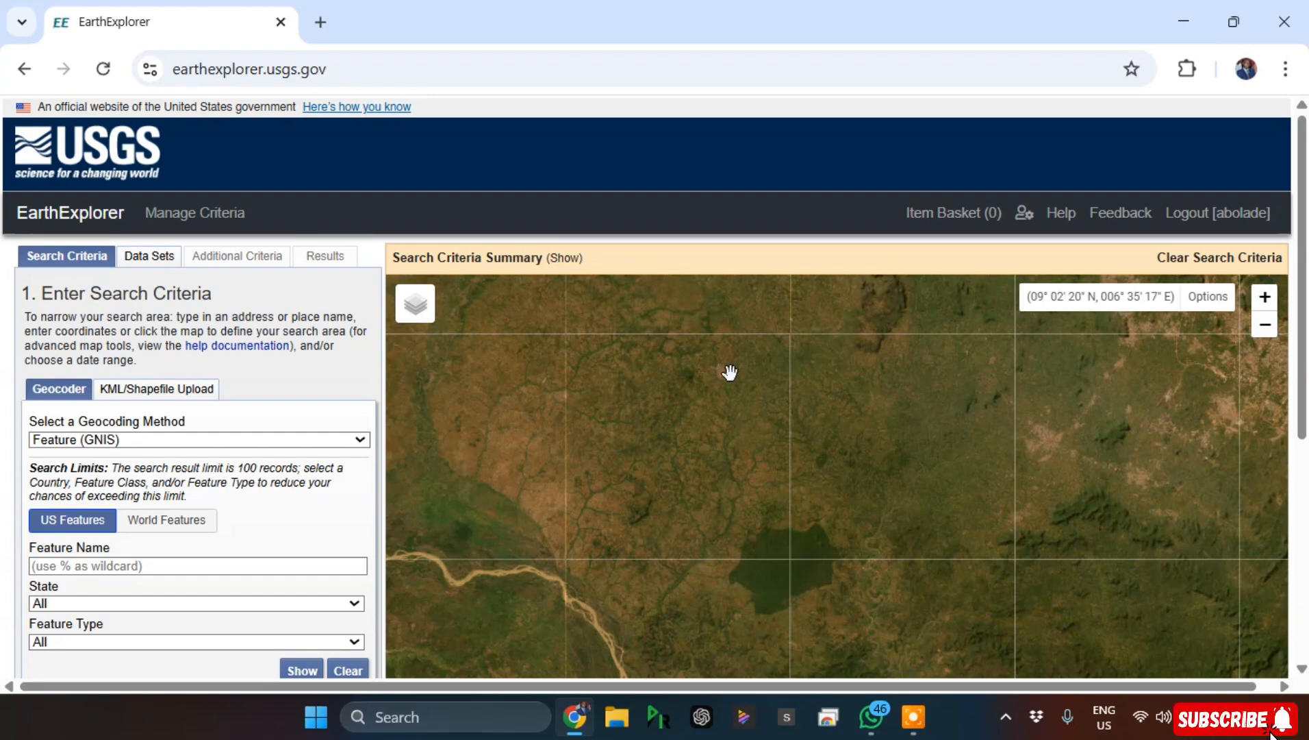
scroll(712, 374, up, 3)
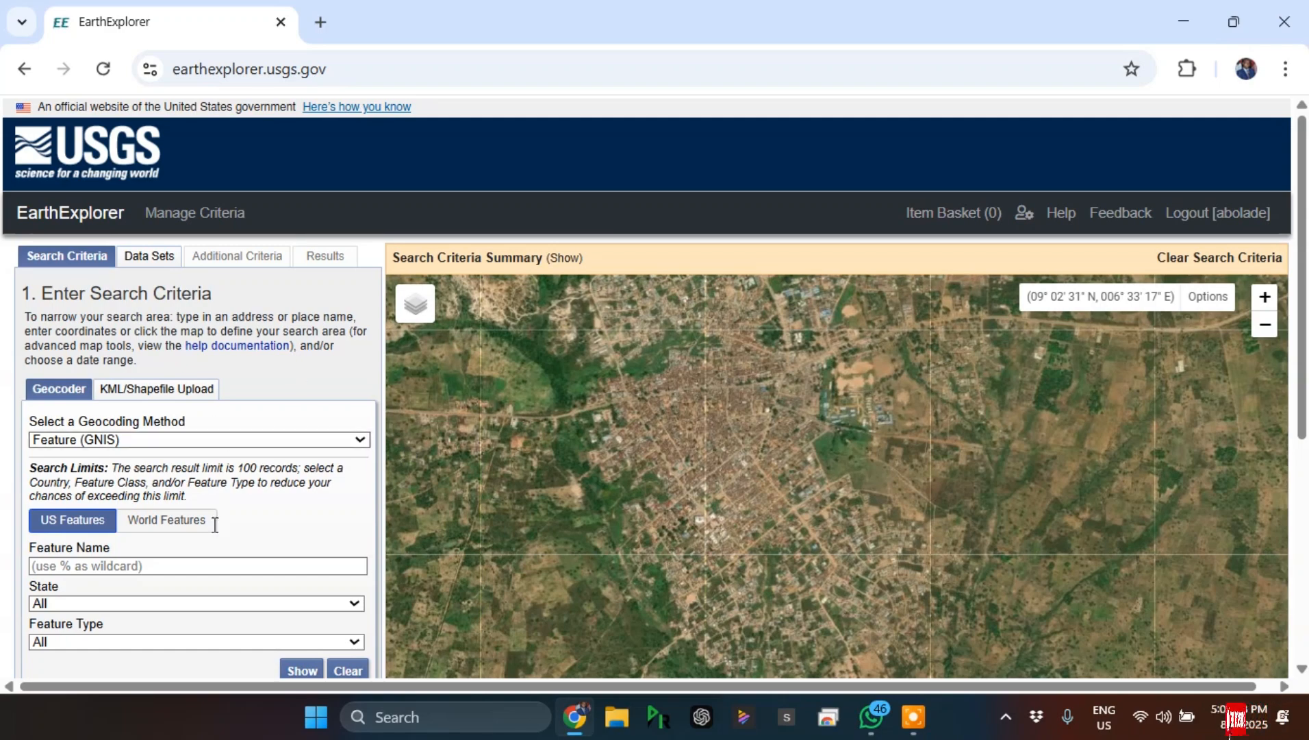
Step: Switch the search area input to KML/Shapefile upload and set the file type to Shapefile
click(127, 392)
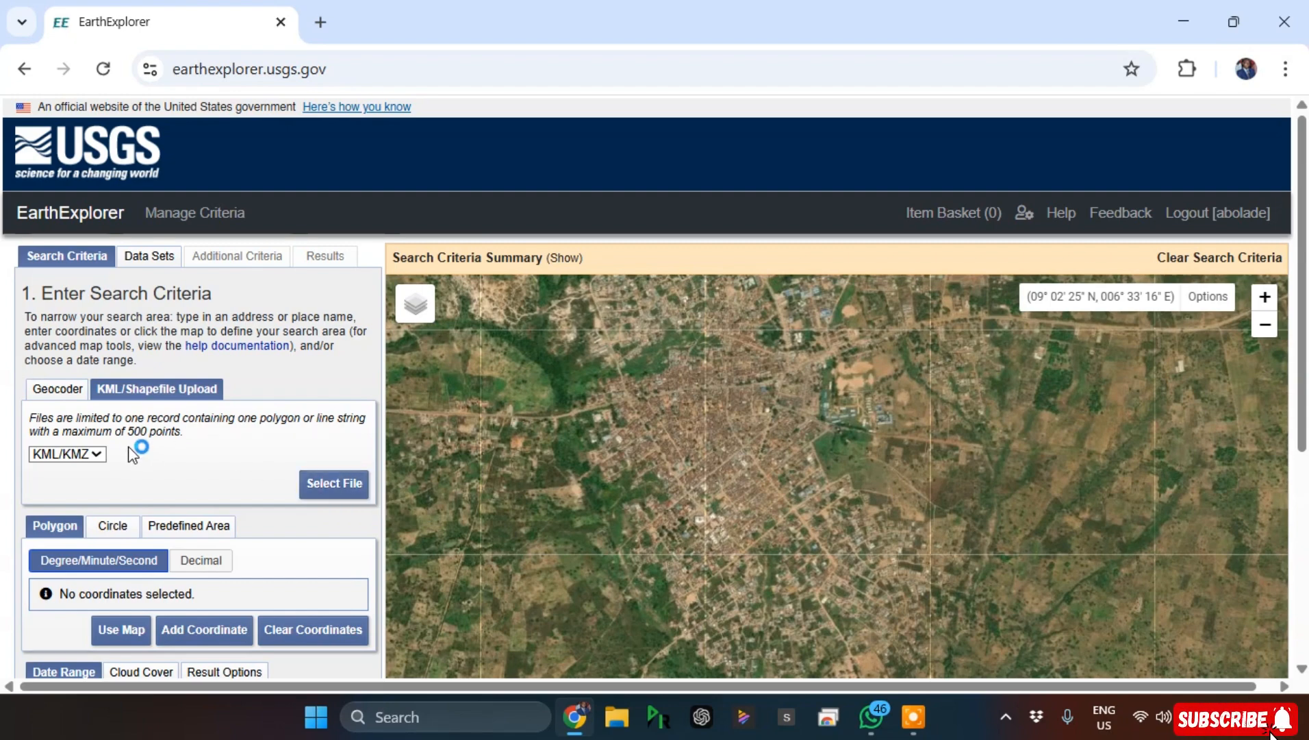
click(91, 453)
click(78, 502)
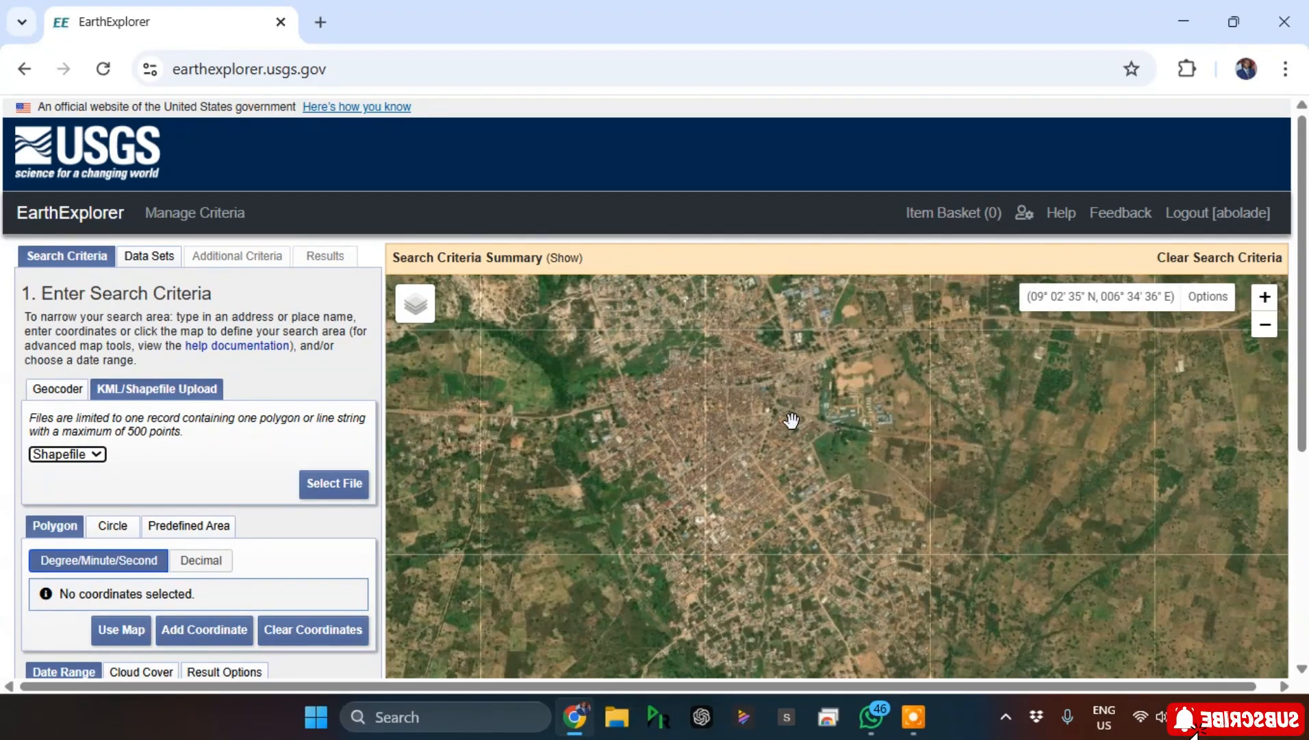
scroll(792, 421, down, 1)
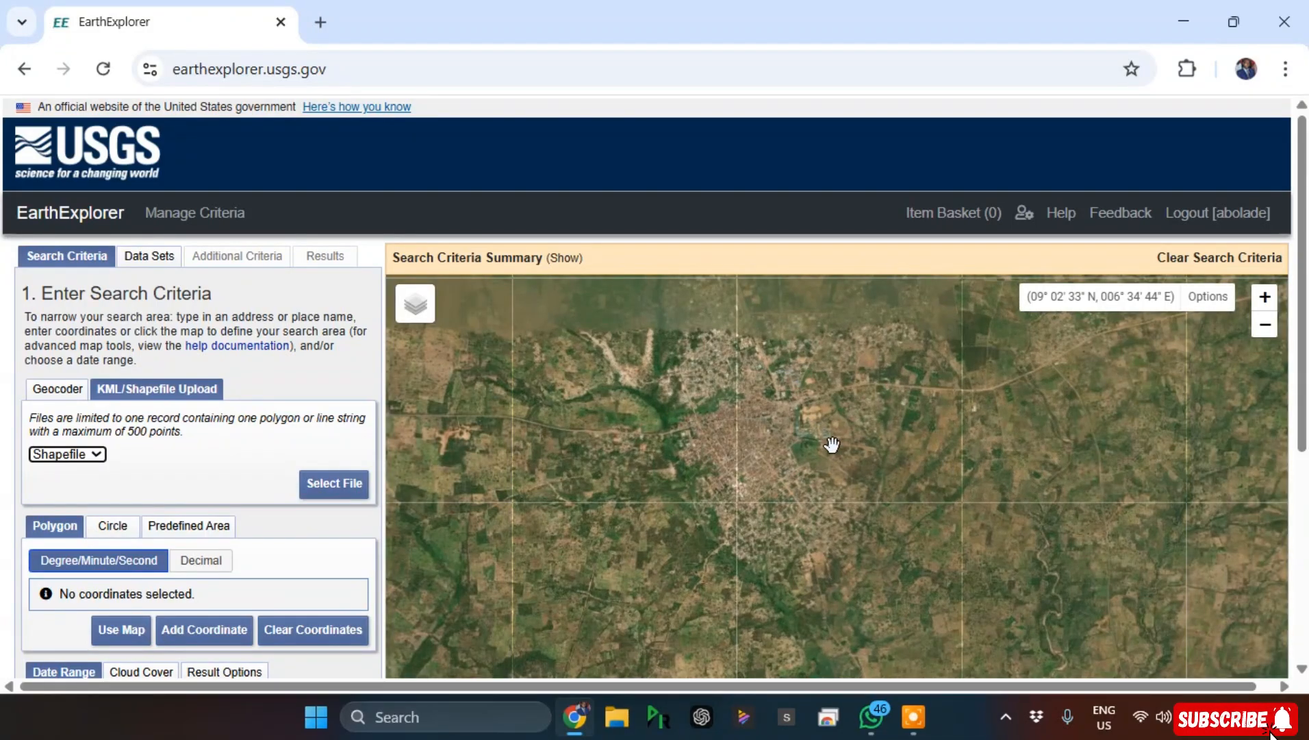
scroll(713, 424, down, 1)
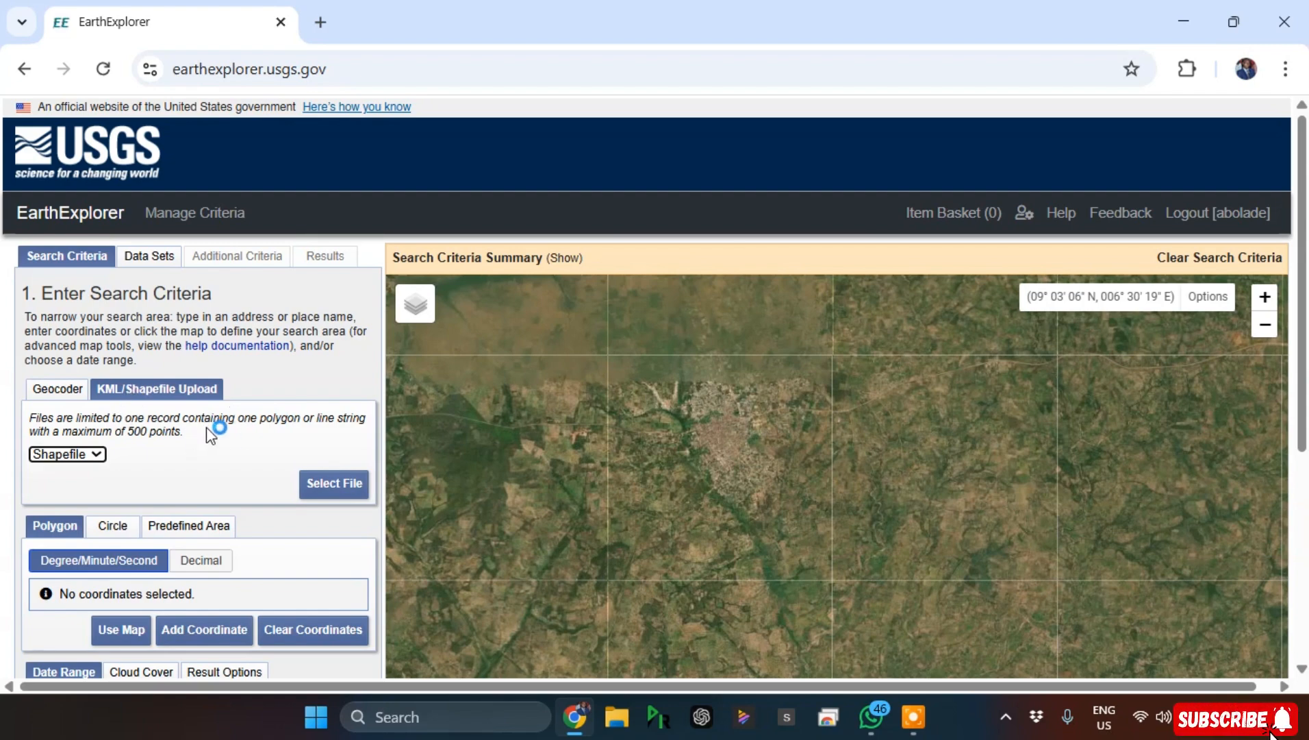
scroll(209, 431, down, 3)
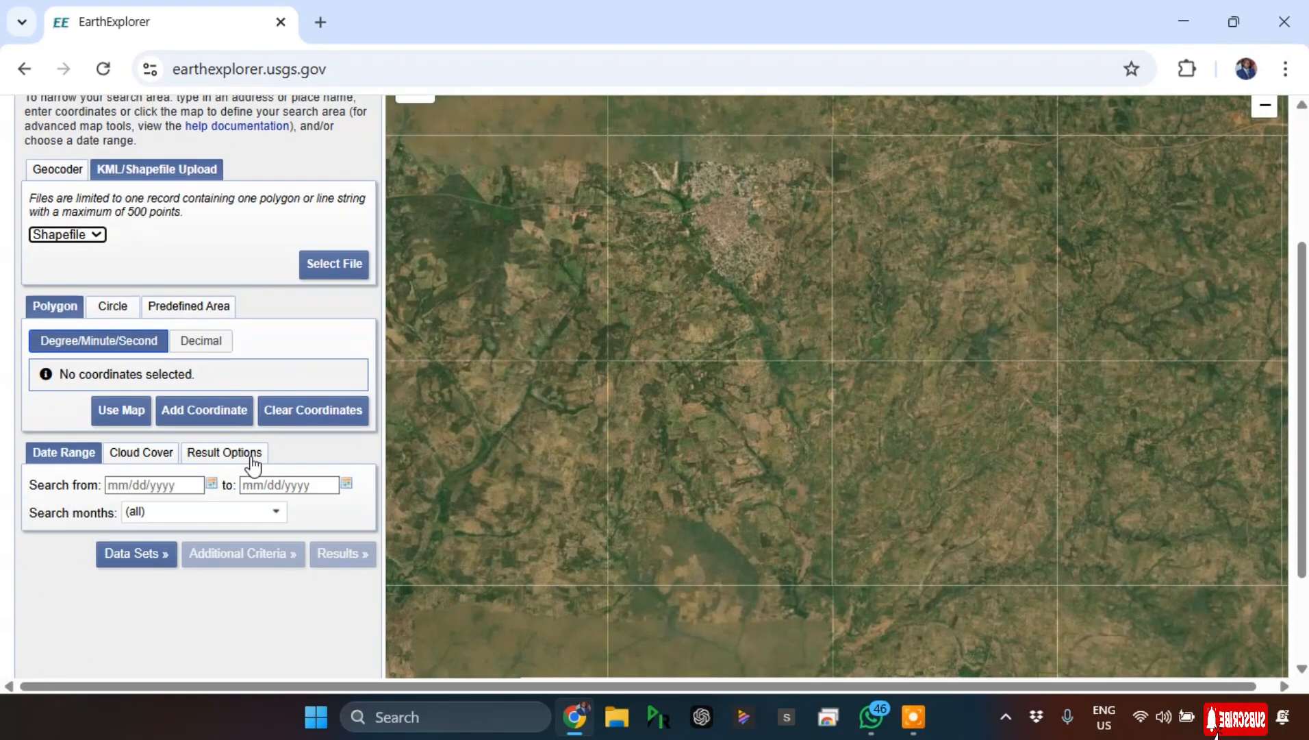
scroll(130, 274, up, 3)
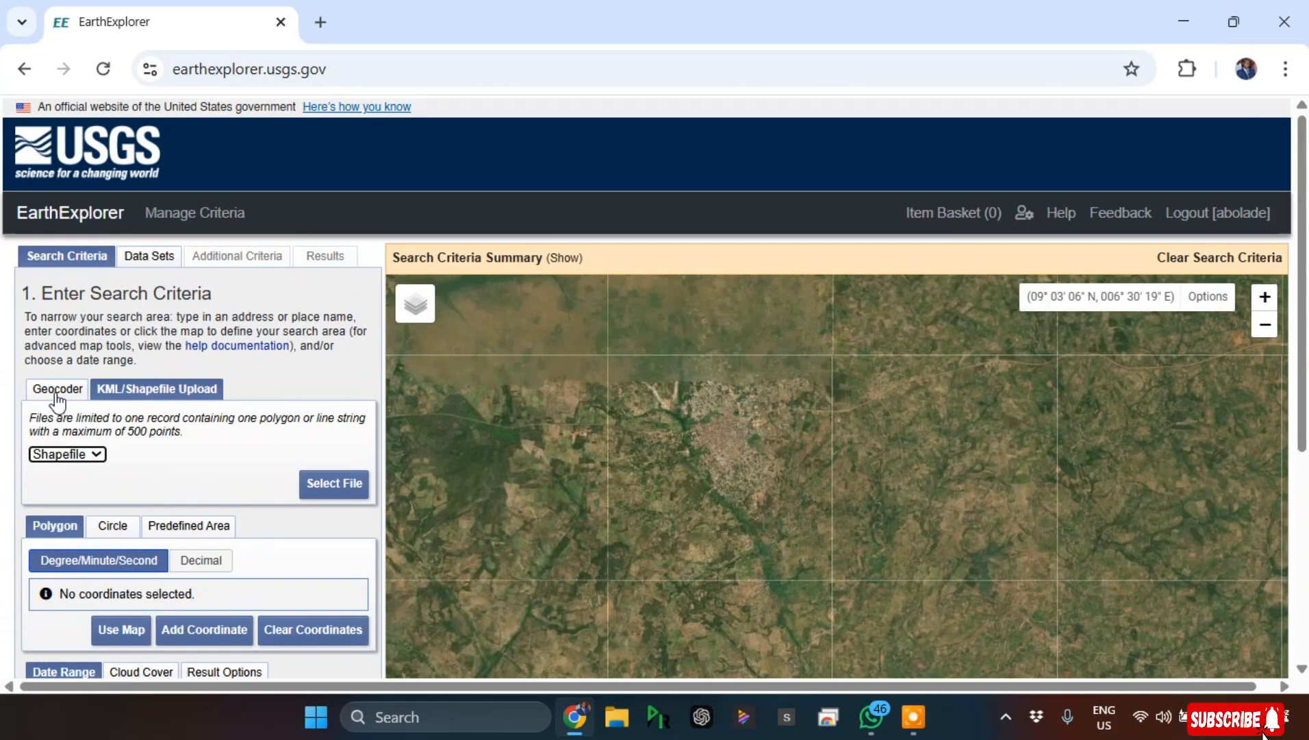
Step: Switch the search area input back to the geocoder and set the geocoding method to Address/Place (Google)
click(58, 398)
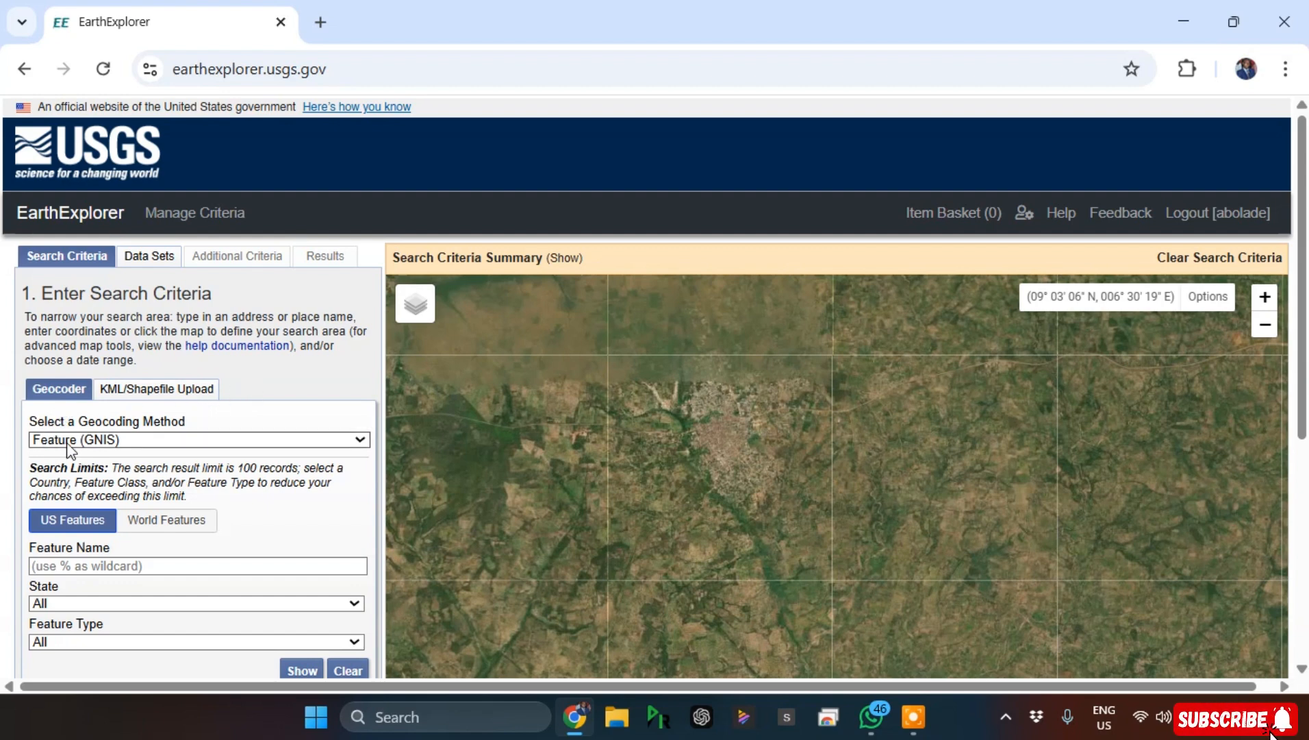
click(132, 441)
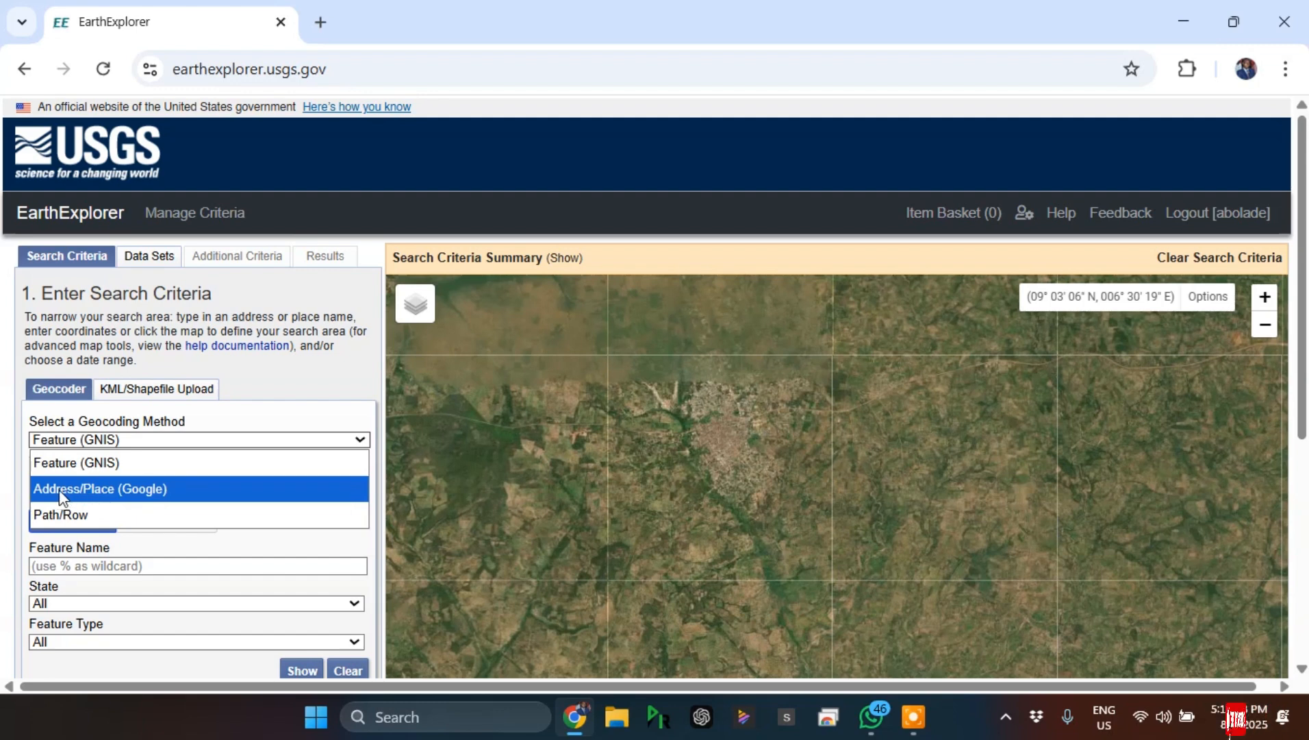
click(152, 489)
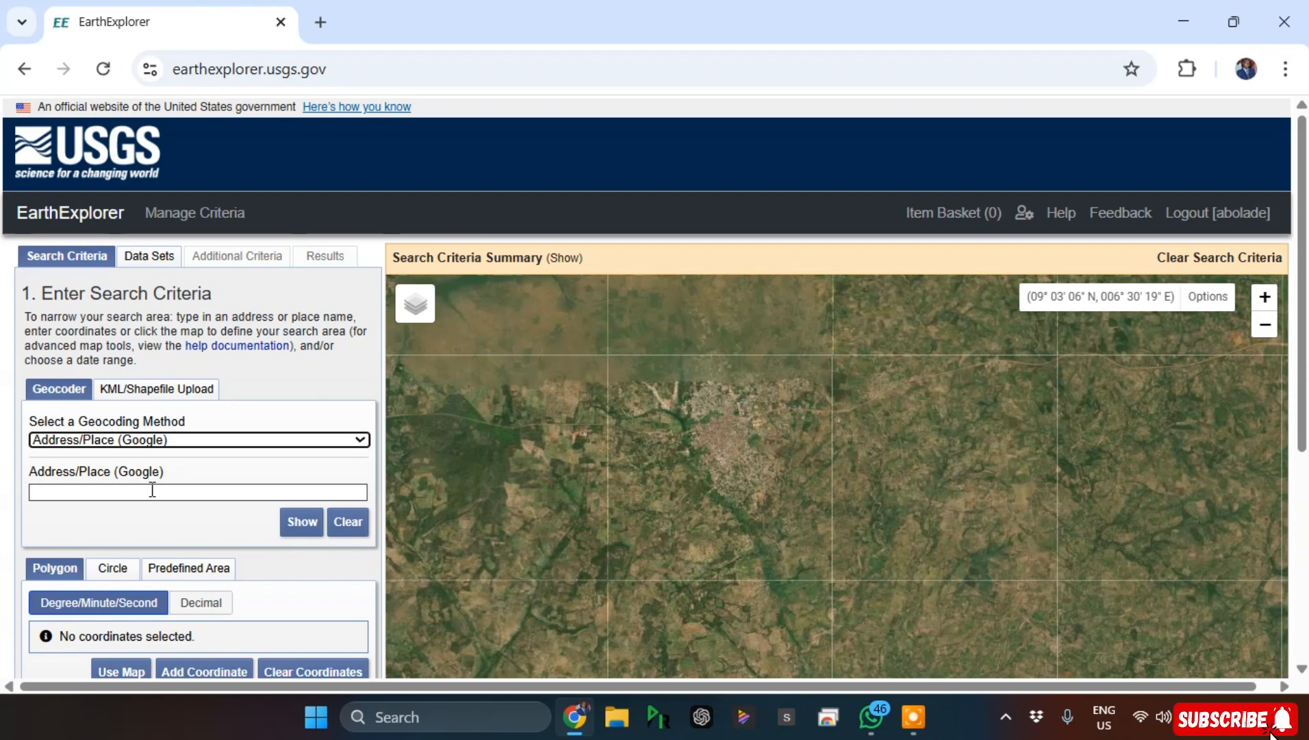
Step: Search for the place Abuja and add Abuja, Federal Capital Territory, Nigeria to the search area coordinates
click(152, 490)
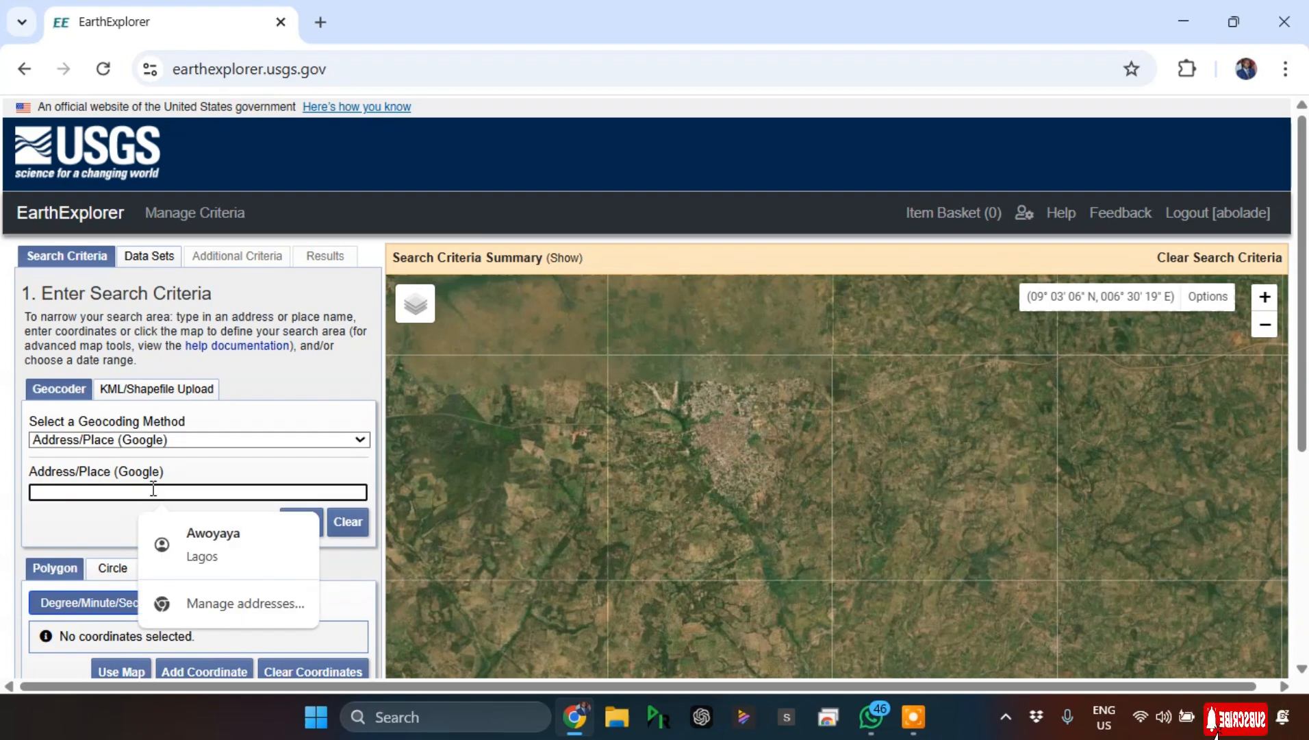
text(A)
key(BackSpace)
key(BackSpace)
key(BackSpace)
key(BackSpace)
key(BackSpace)
key(BackSpace)
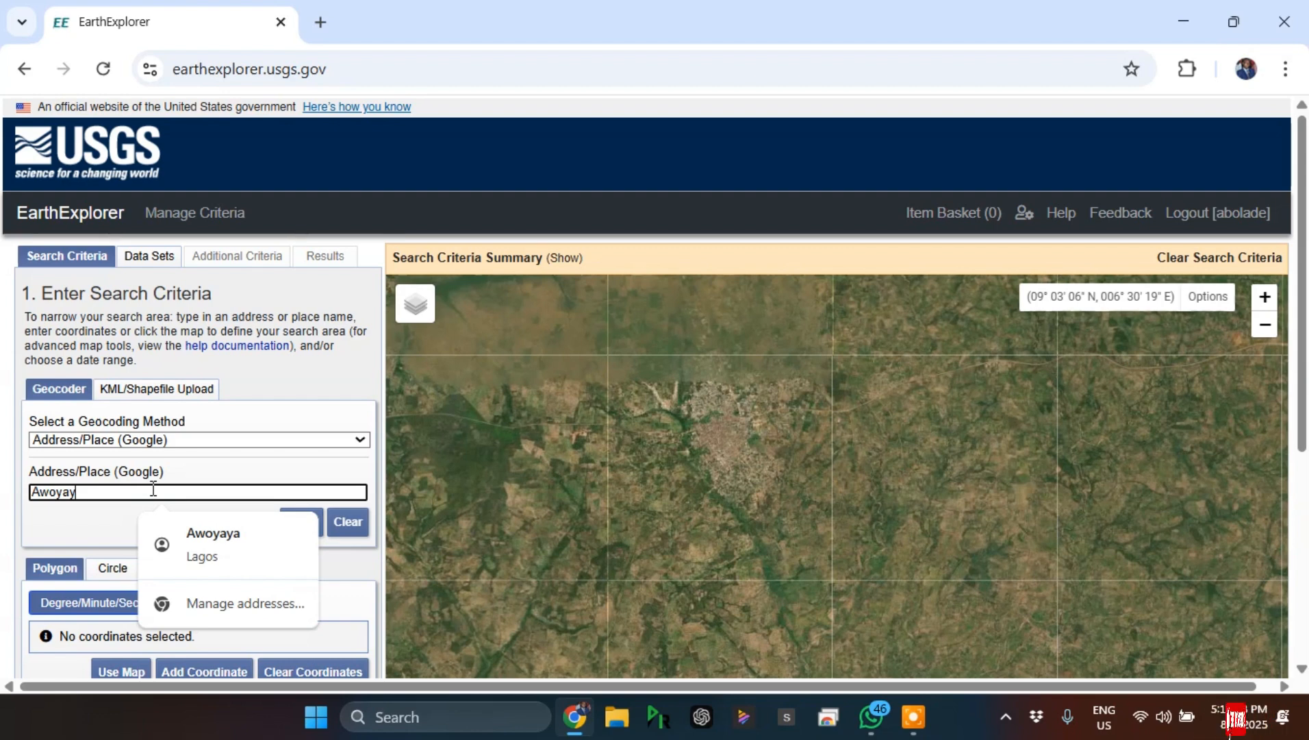
text(Abuja)
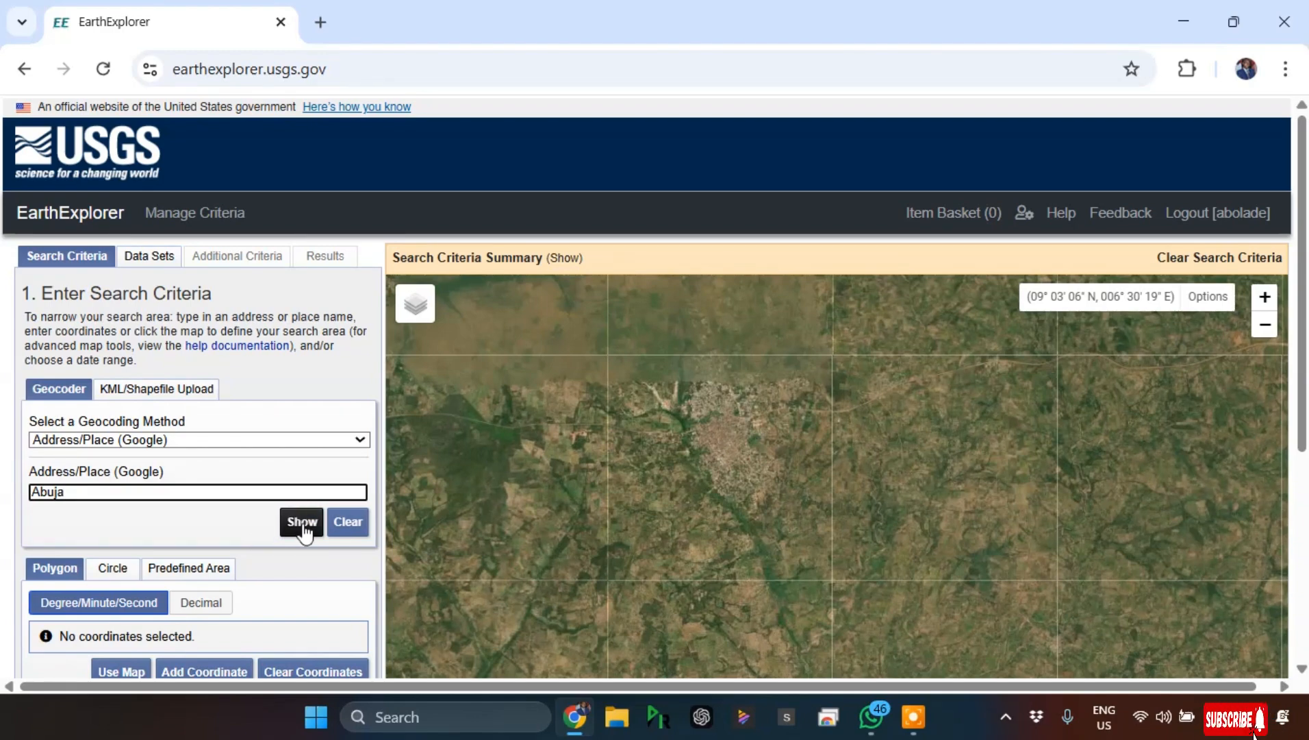
click(305, 531)
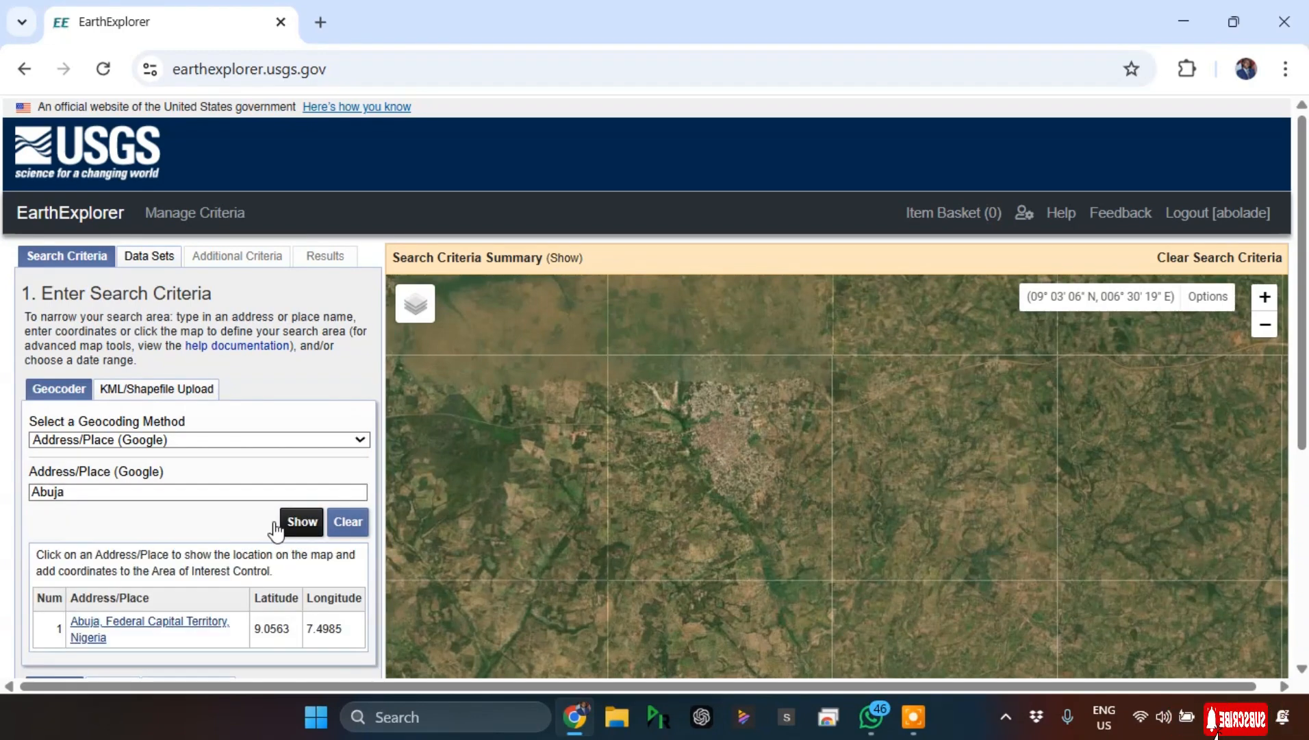
scroll(132, 620, down, 3)
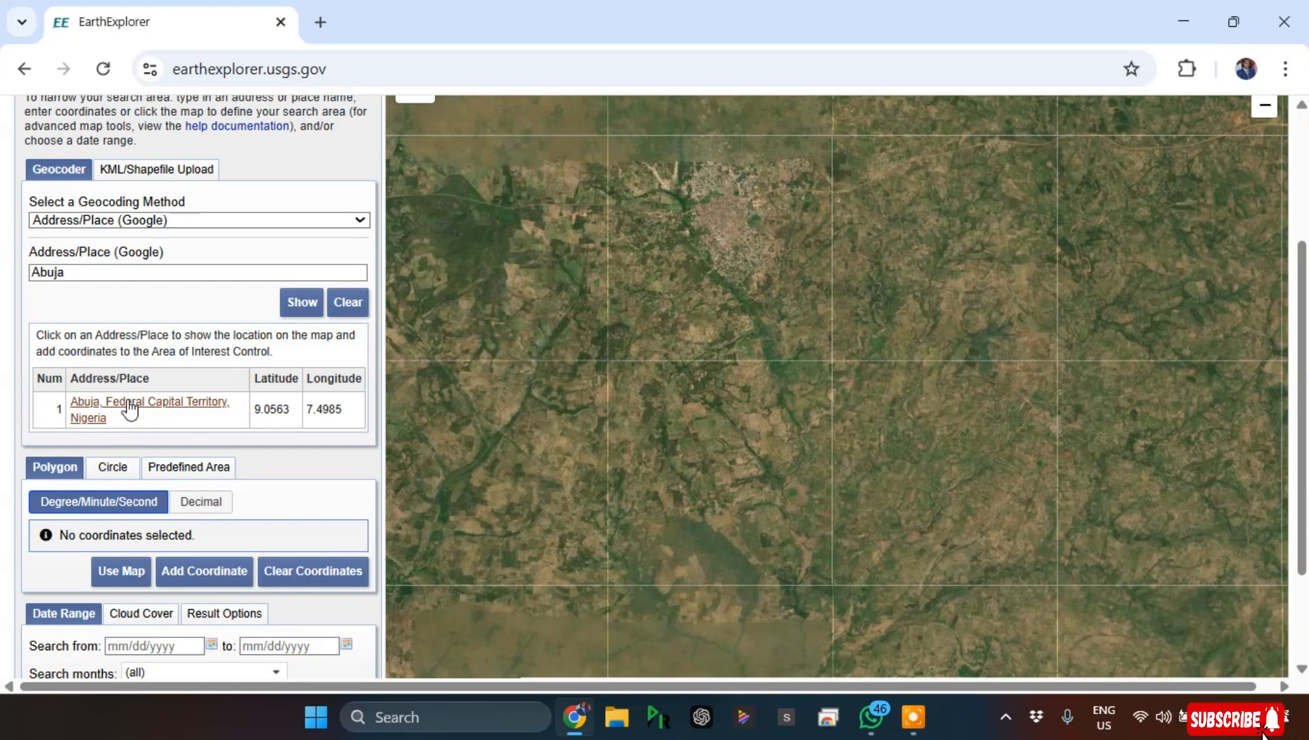
click(130, 409)
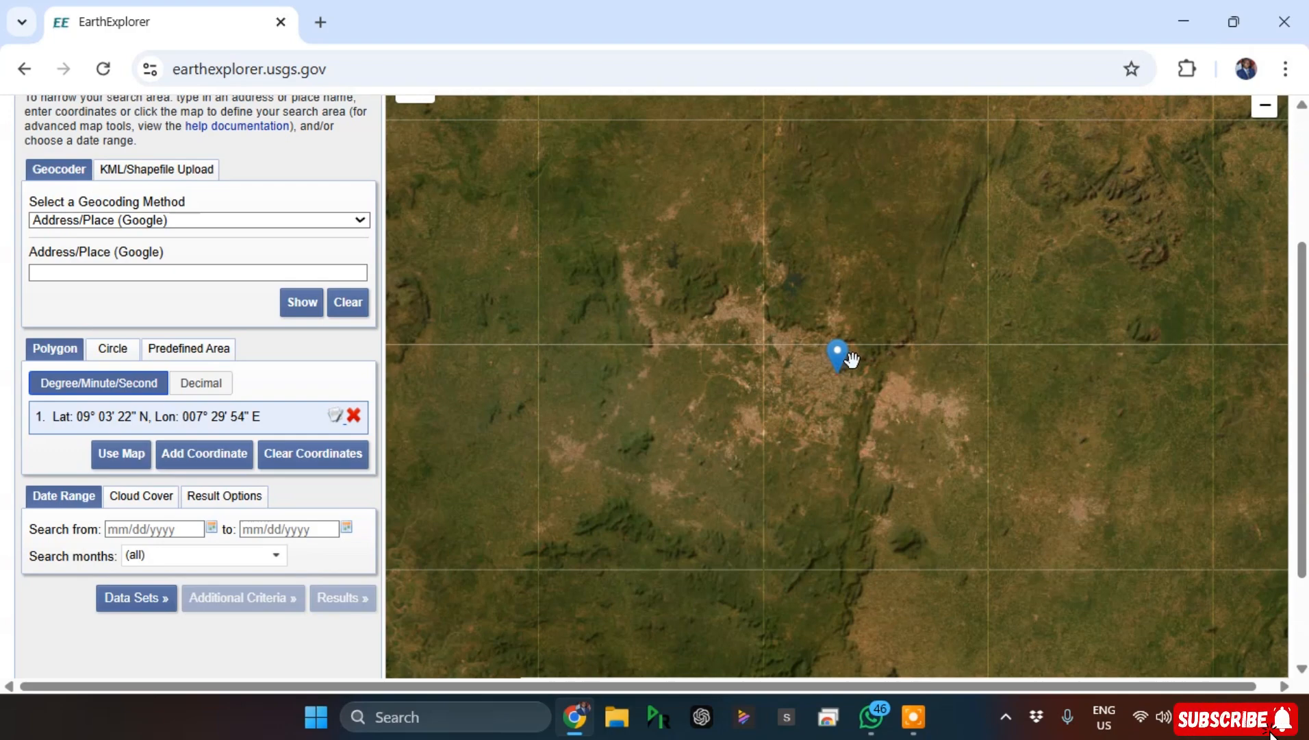
Step: Locate the lagoon-side coastal city near 06° 30' N, 003° 23' E, southwest of the Abuja marker, and examine its islands and mainland closely
scroll(890, 351, down, 1)
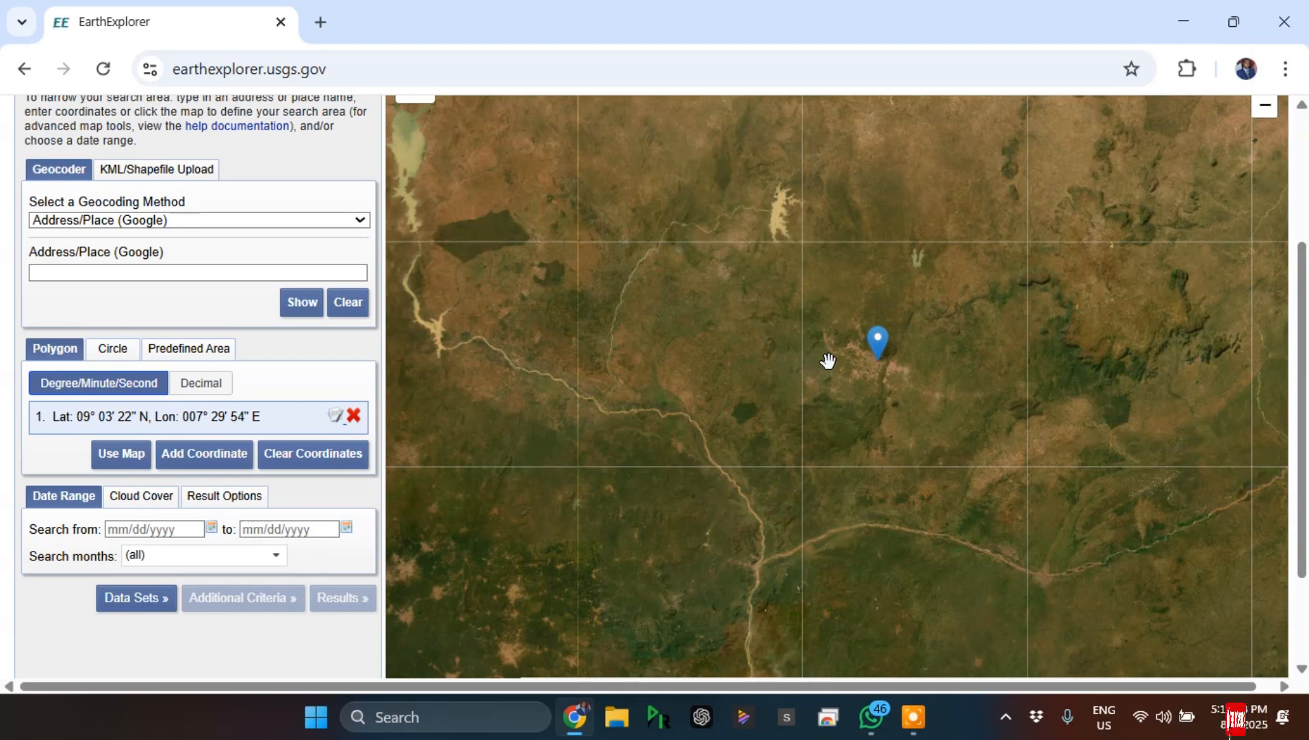
scroll(270, 404, down, 2)
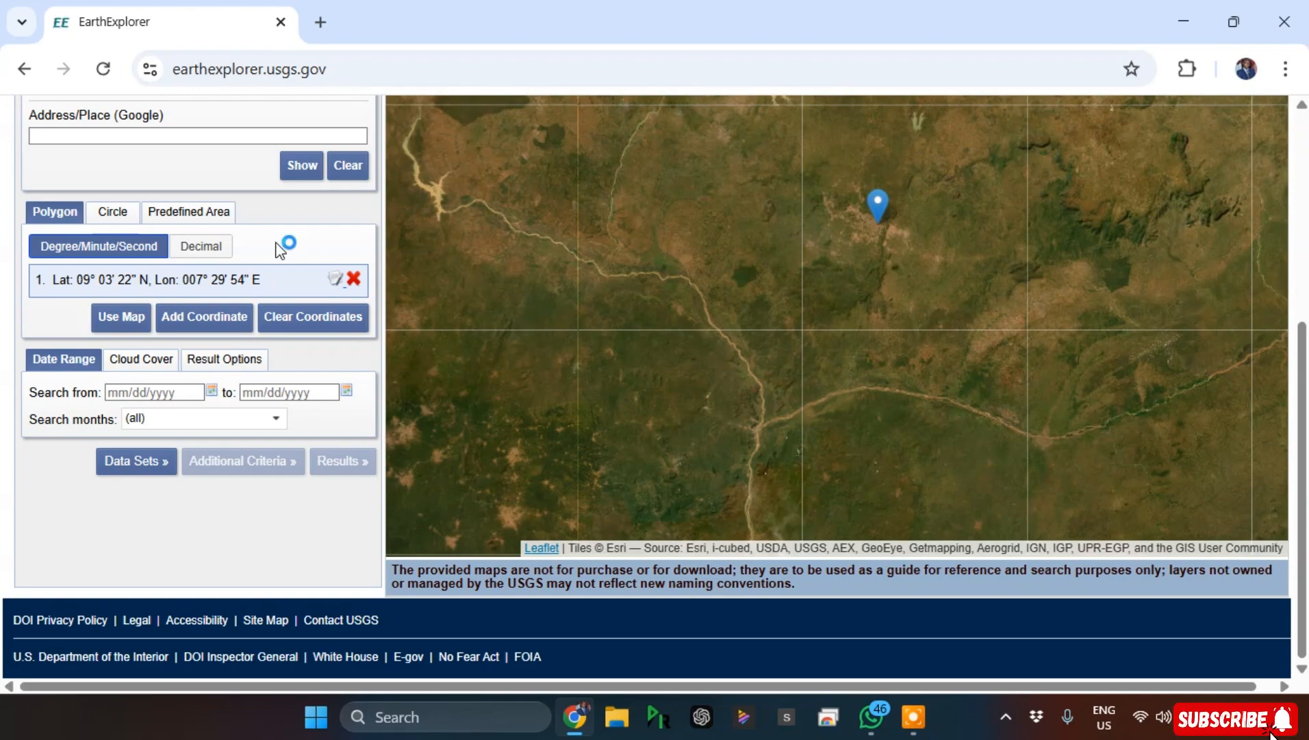
scroll(302, 274, up, 3)
scroll(308, 304, up, 1)
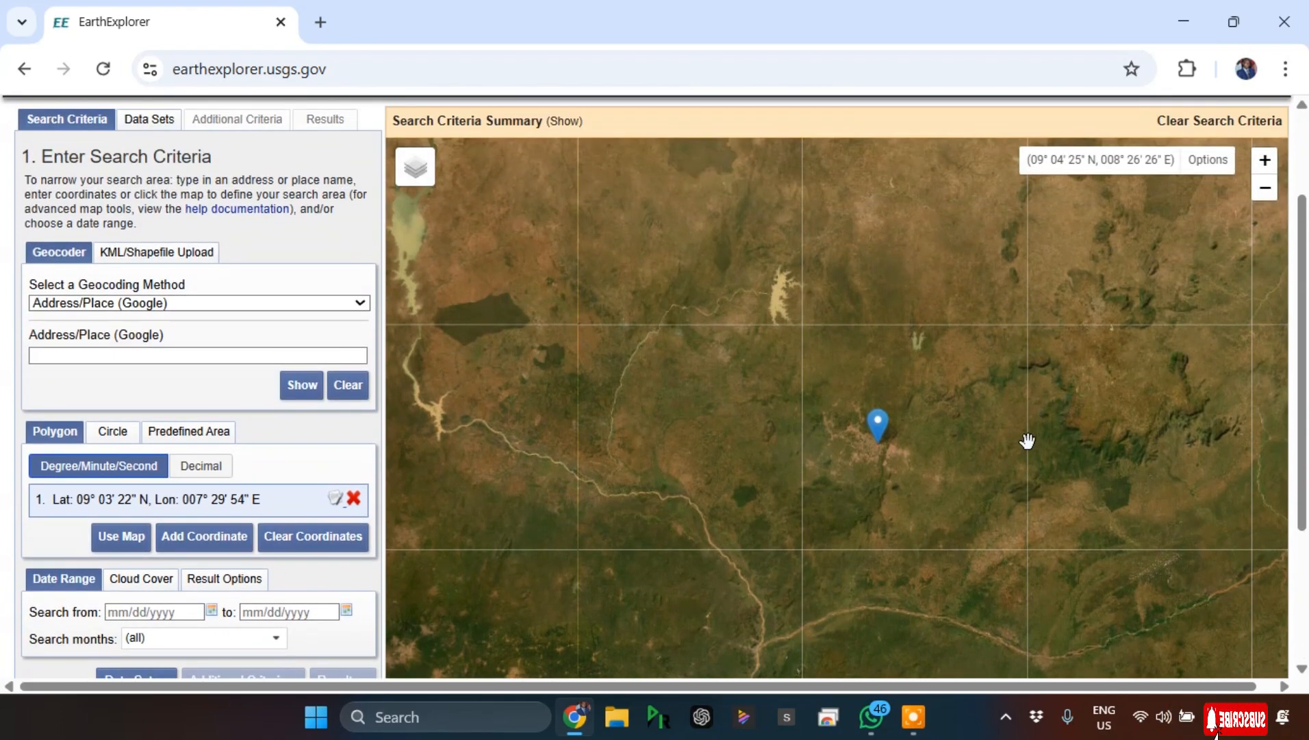
scroll(1006, 444, down, 3)
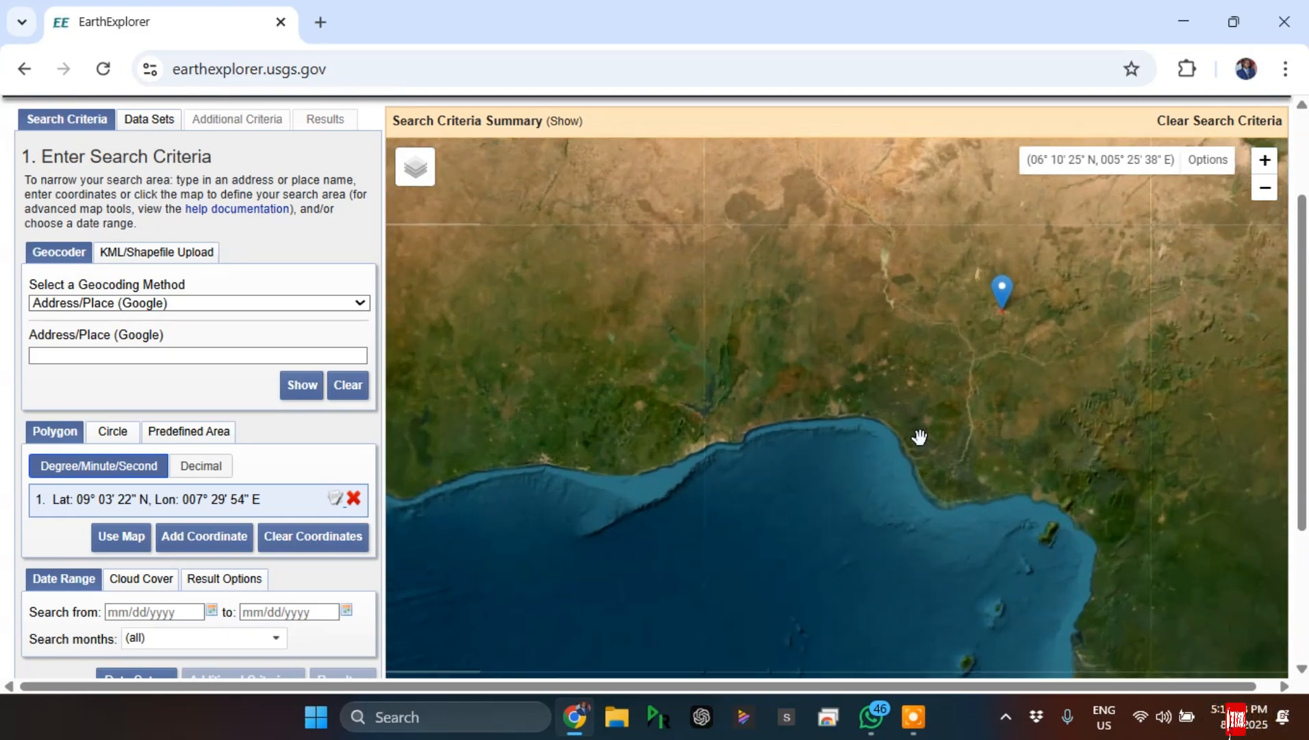
scroll(897, 445, up, 5)
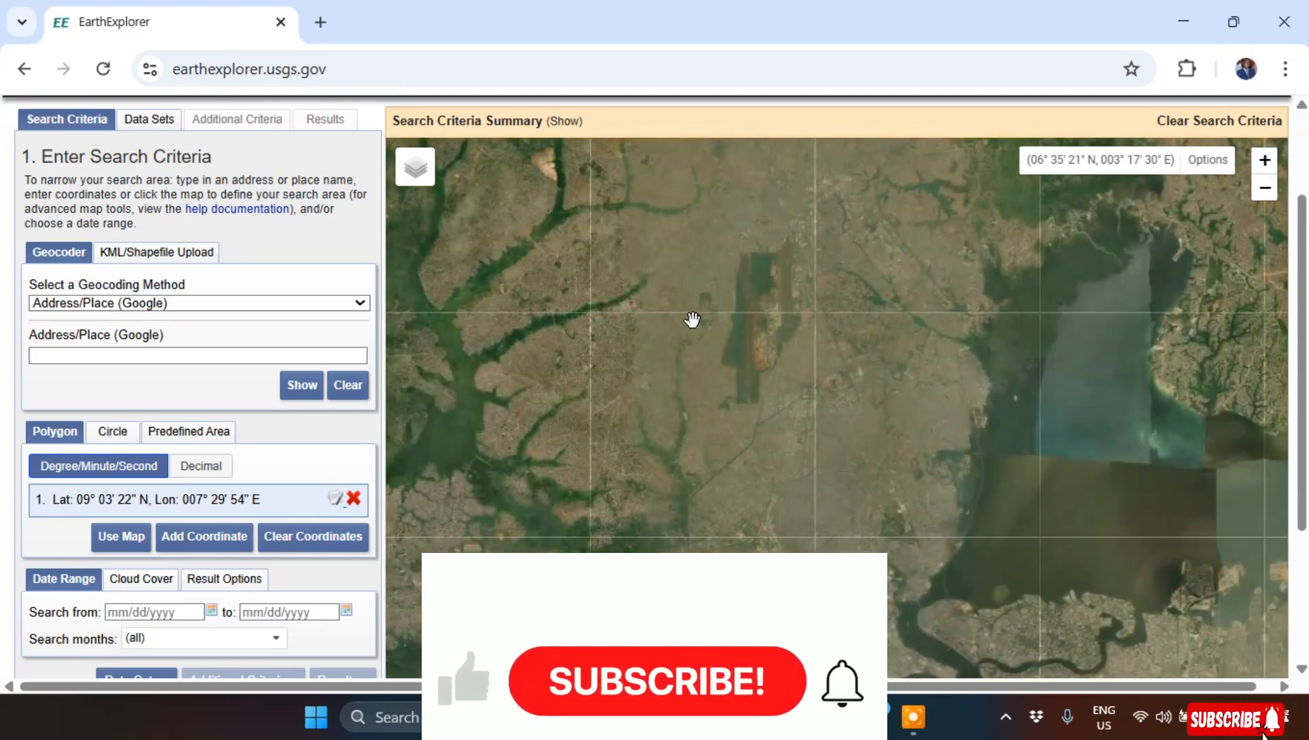
scroll(692, 319, down, 2)
scroll(833, 412, up, 3)
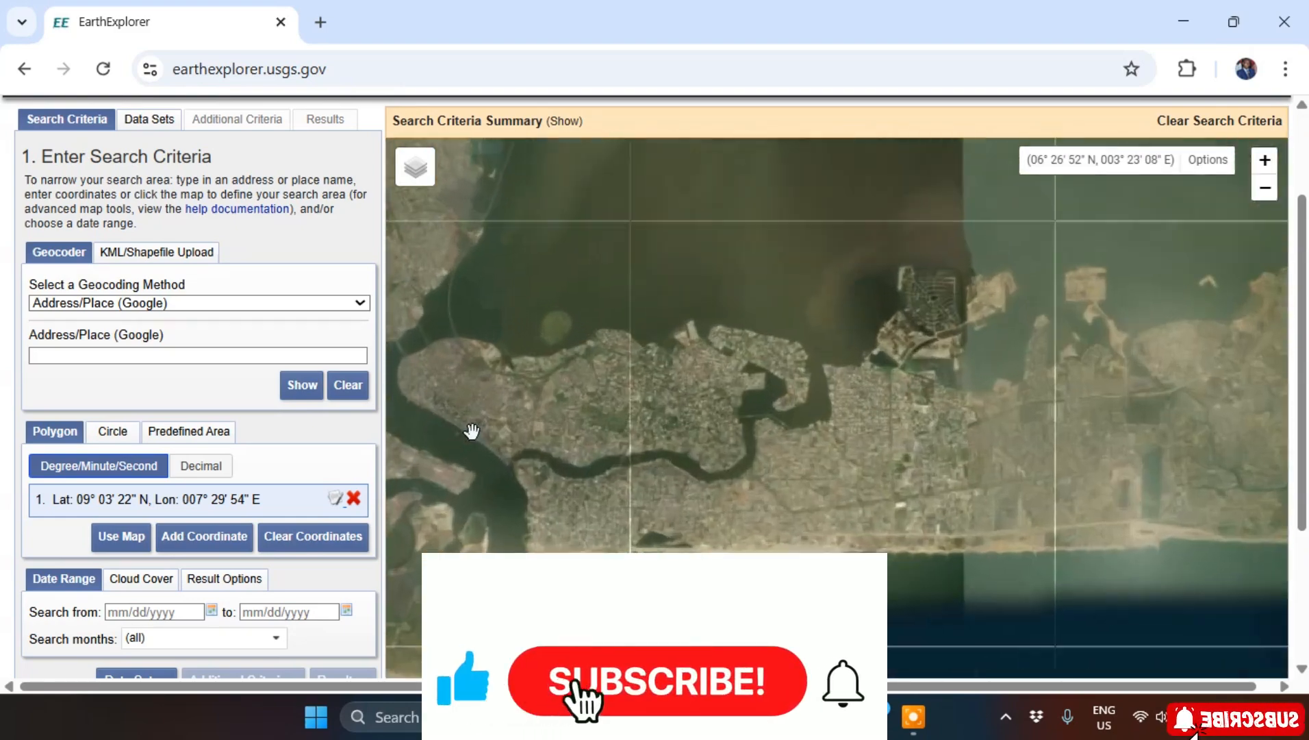
scroll(747, 487, up, 5)
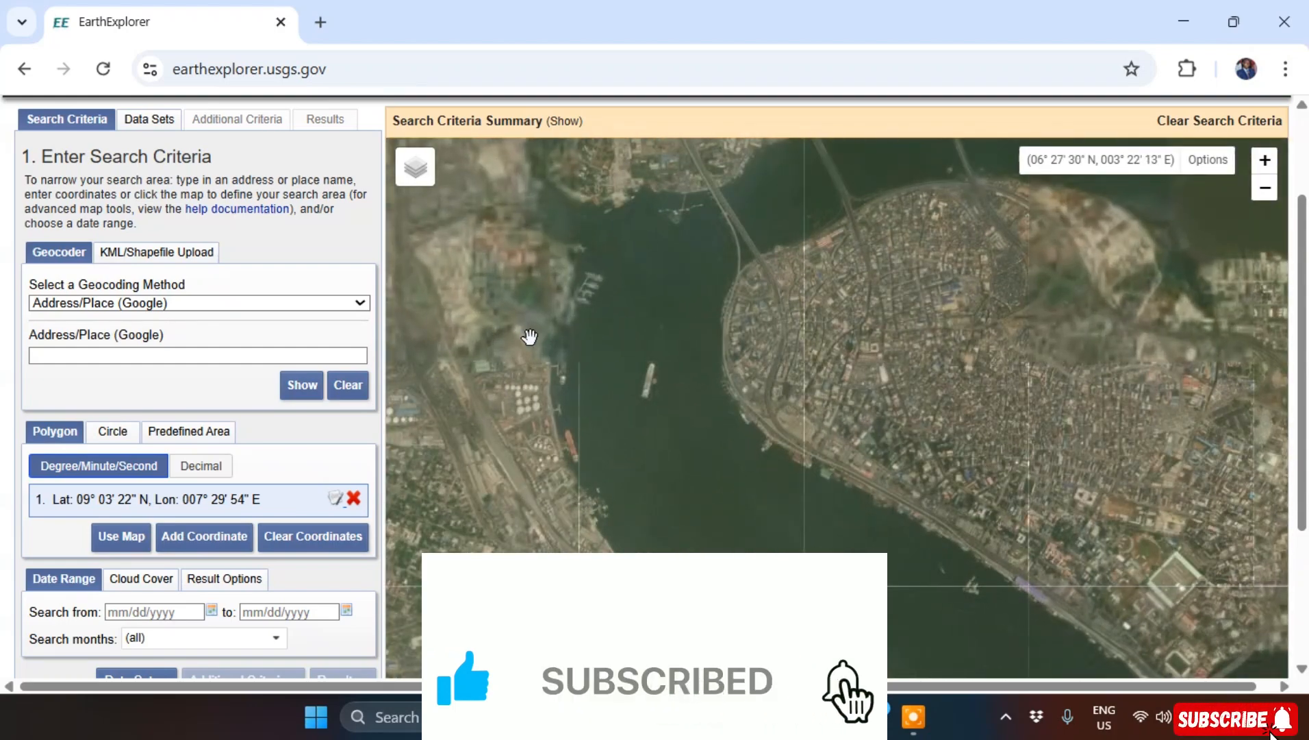
scroll(810, 350, down, 2)
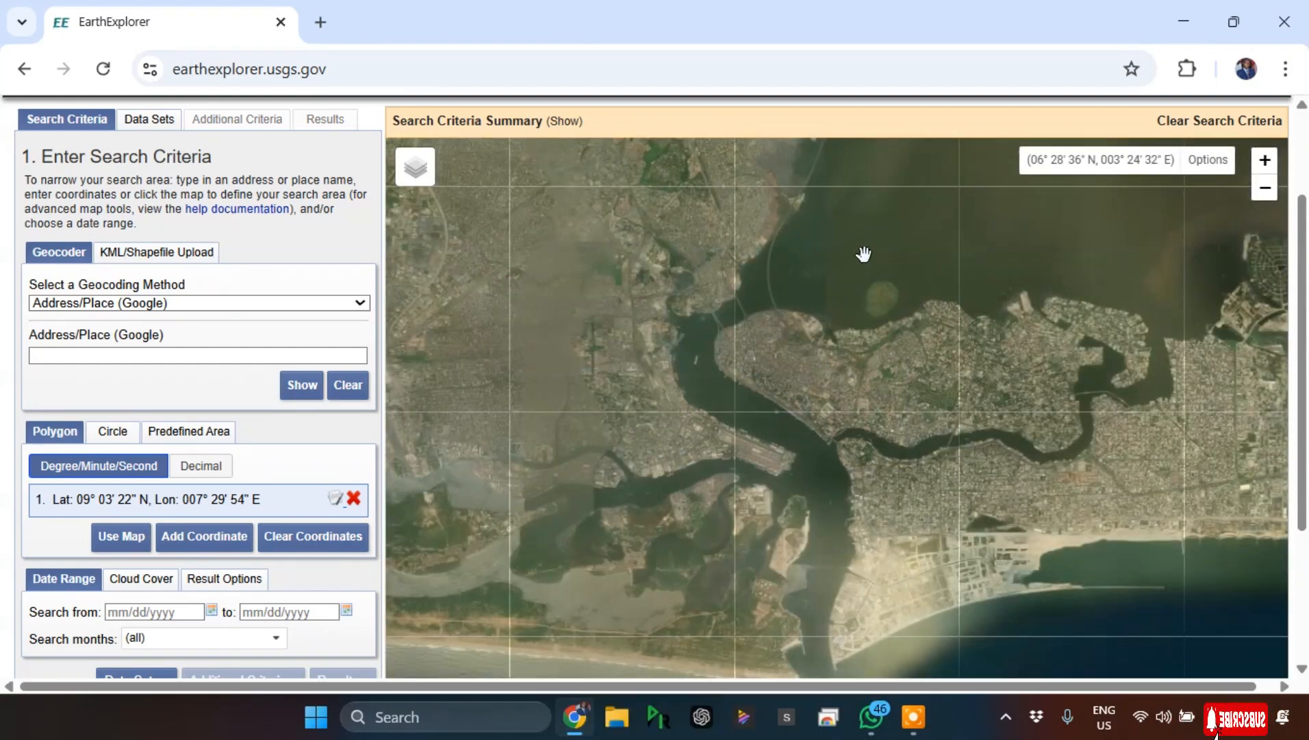
scroll(777, 334, down, 2)
scroll(770, 242, up, 4)
scroll(685, 330, down, 2)
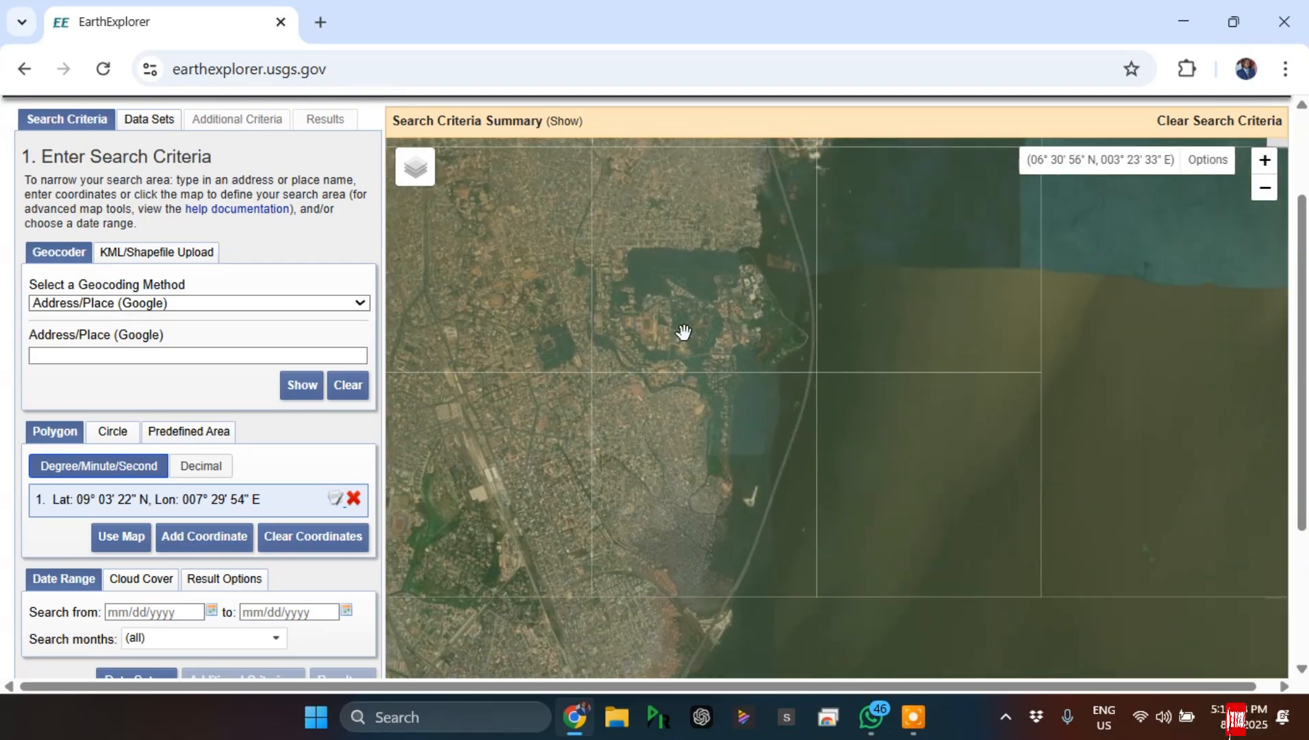
scroll(760, 354, up, 4)
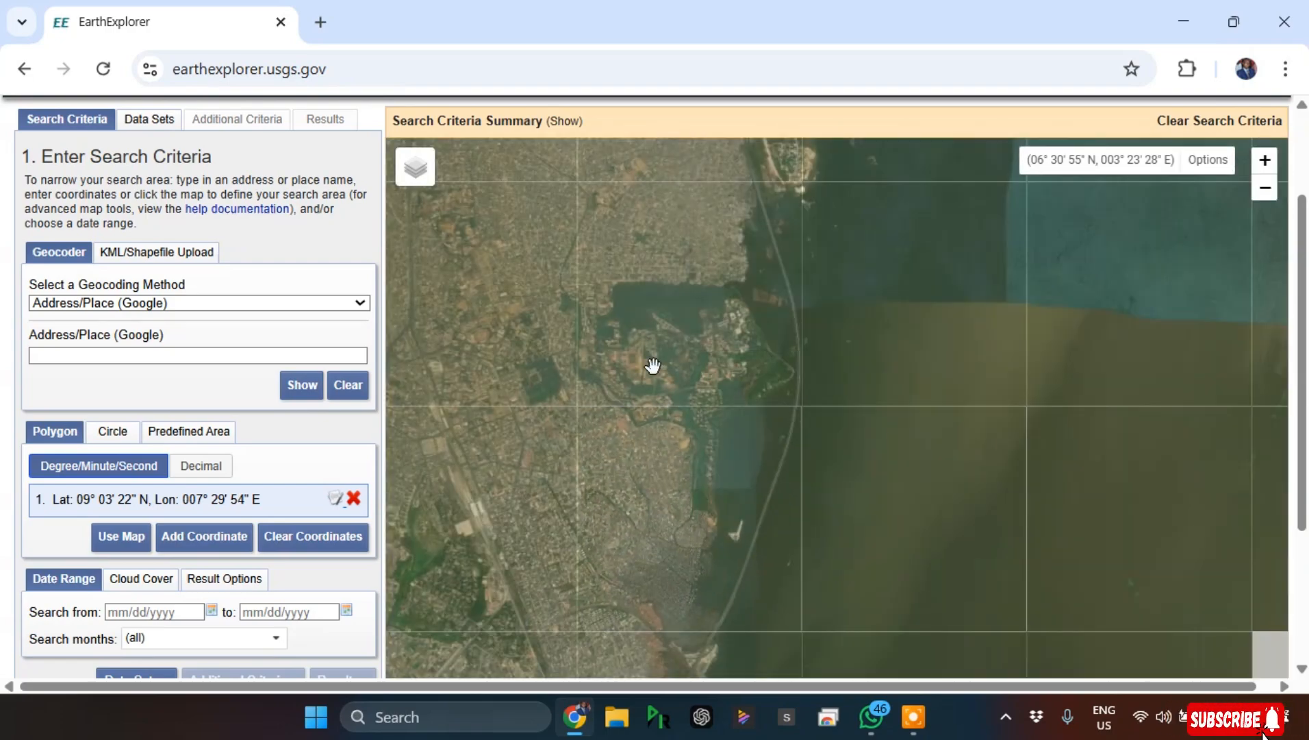
scroll(651, 366, up, 4)
scroll(659, 400, down, 3)
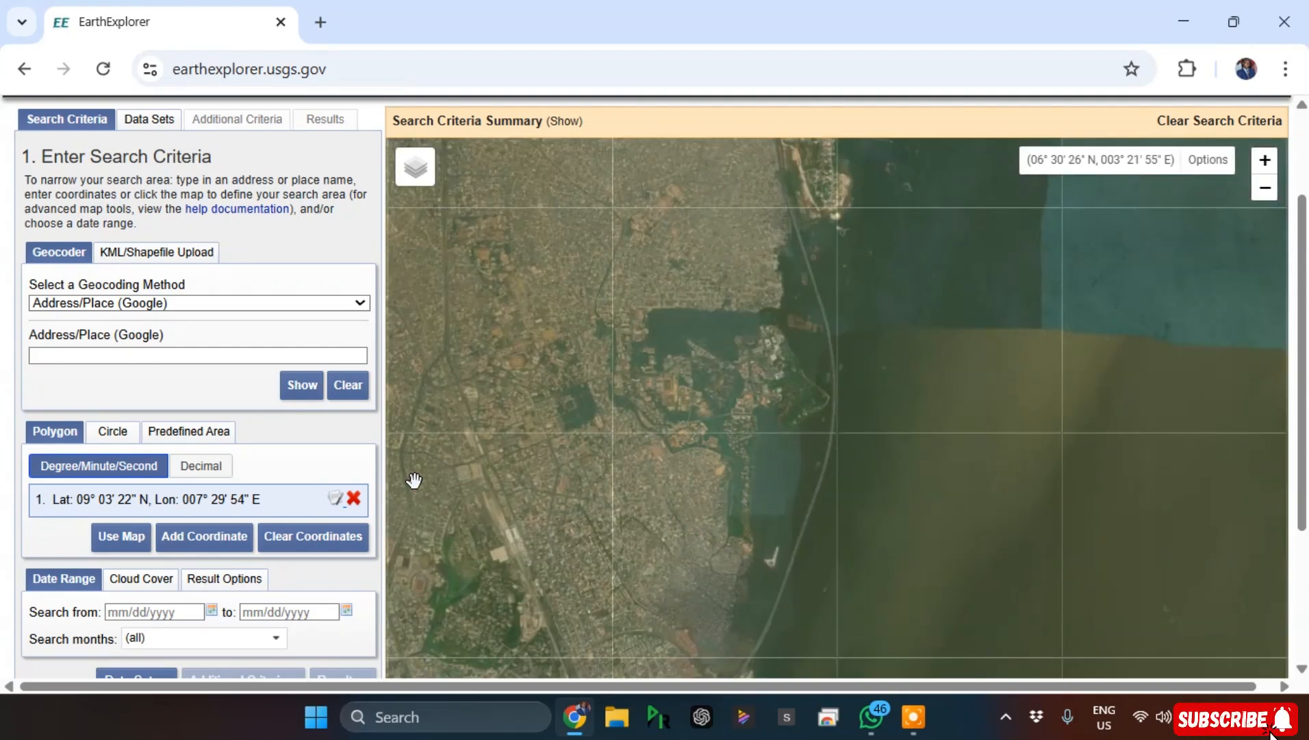
Step: Delete the Abuja coordinate and outline a four-corner search polygon spanning about 06° 29' to 06° 32' N and 003° 22' to 003° 25' E
click(353, 498)
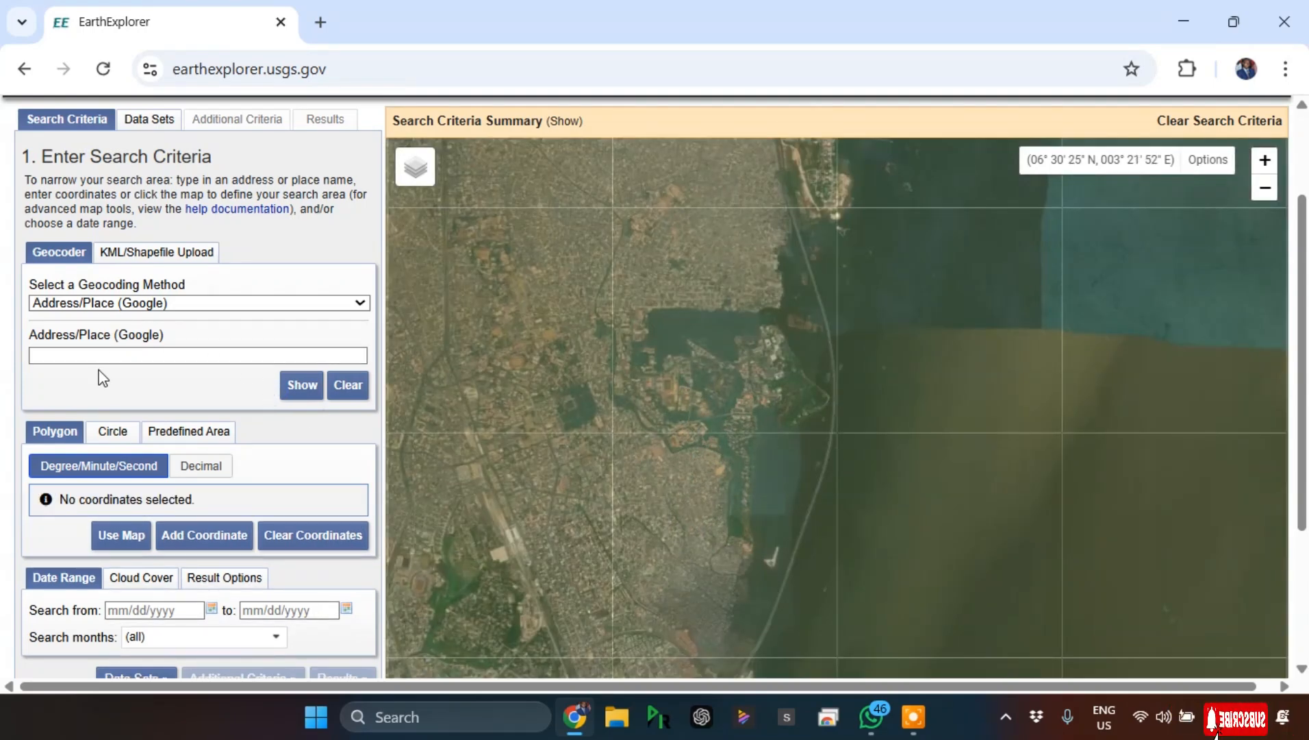
scroll(249, 491, down, 2)
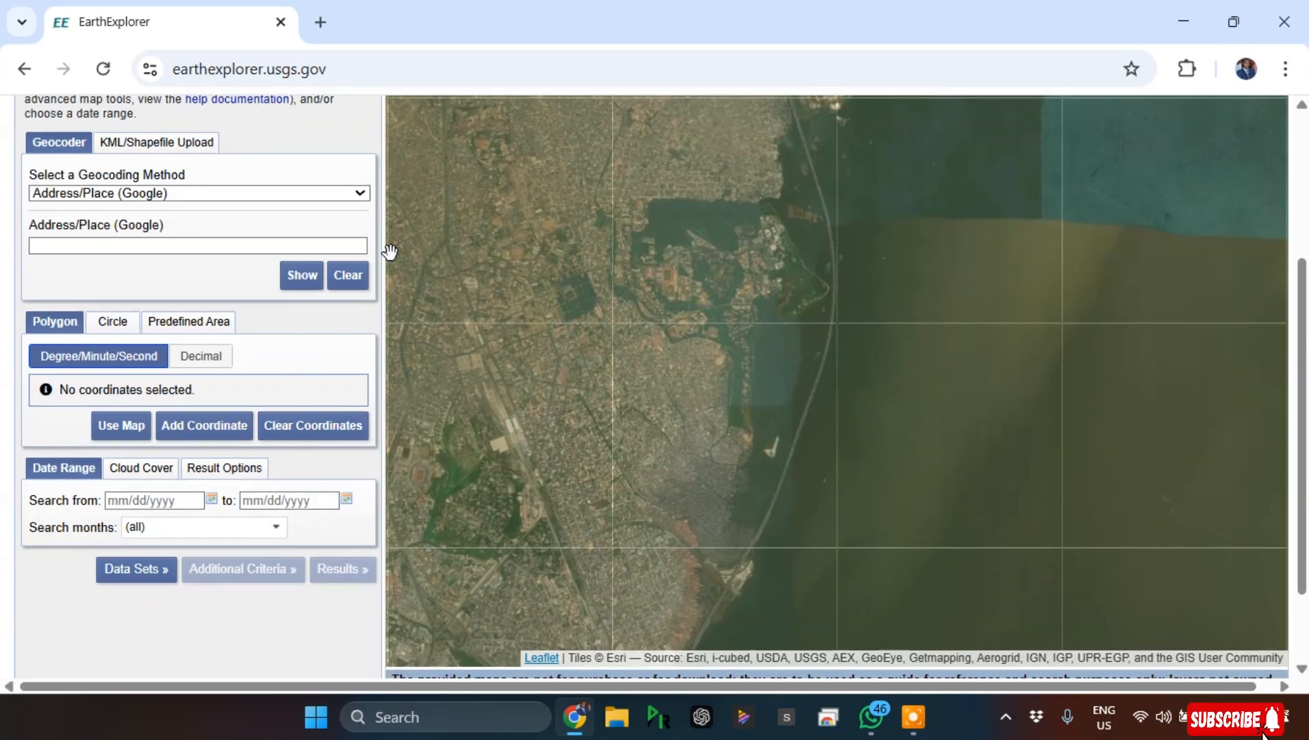
click(531, 125)
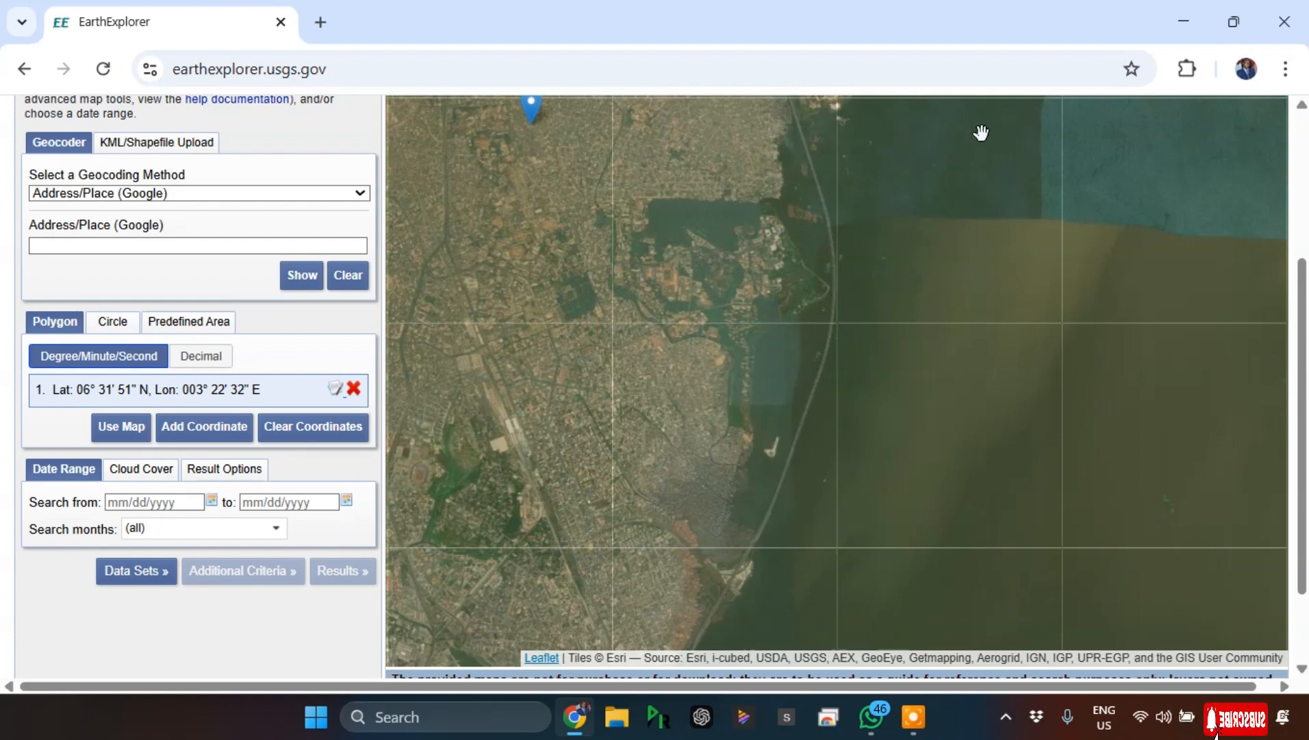
click(1010, 120)
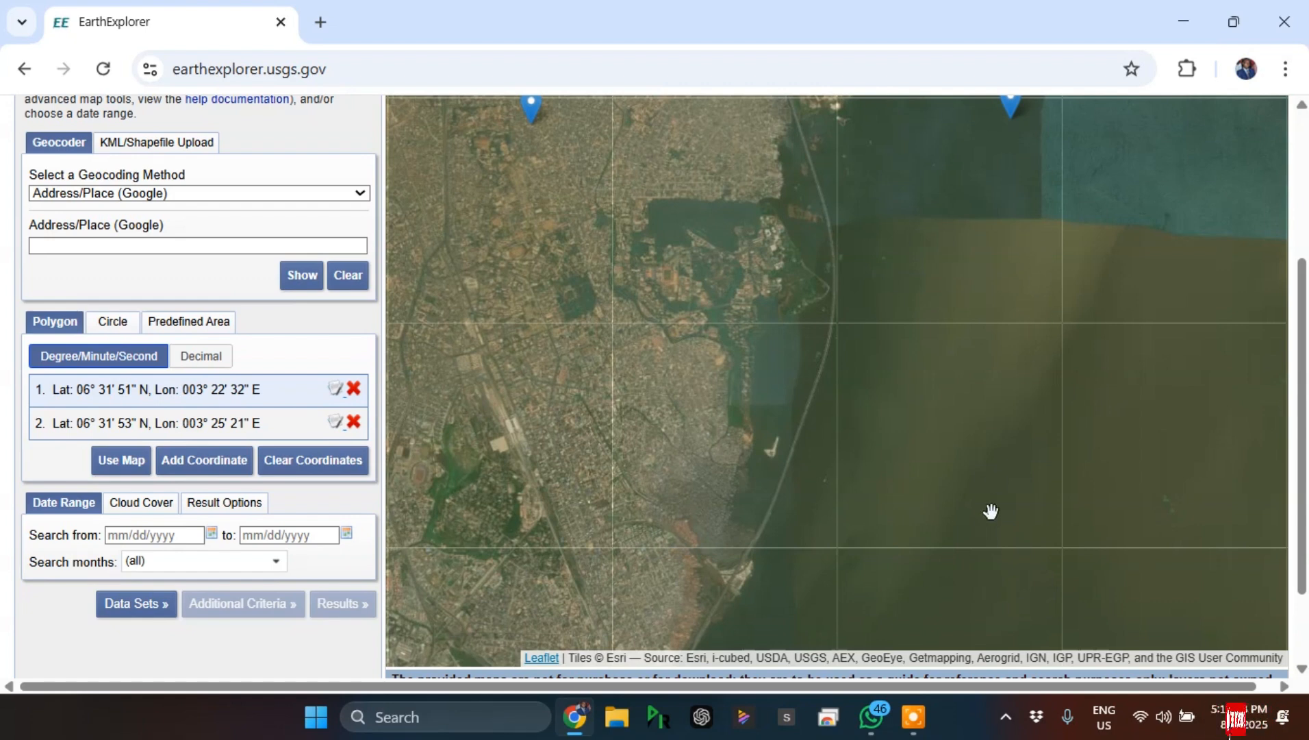
click(998, 557)
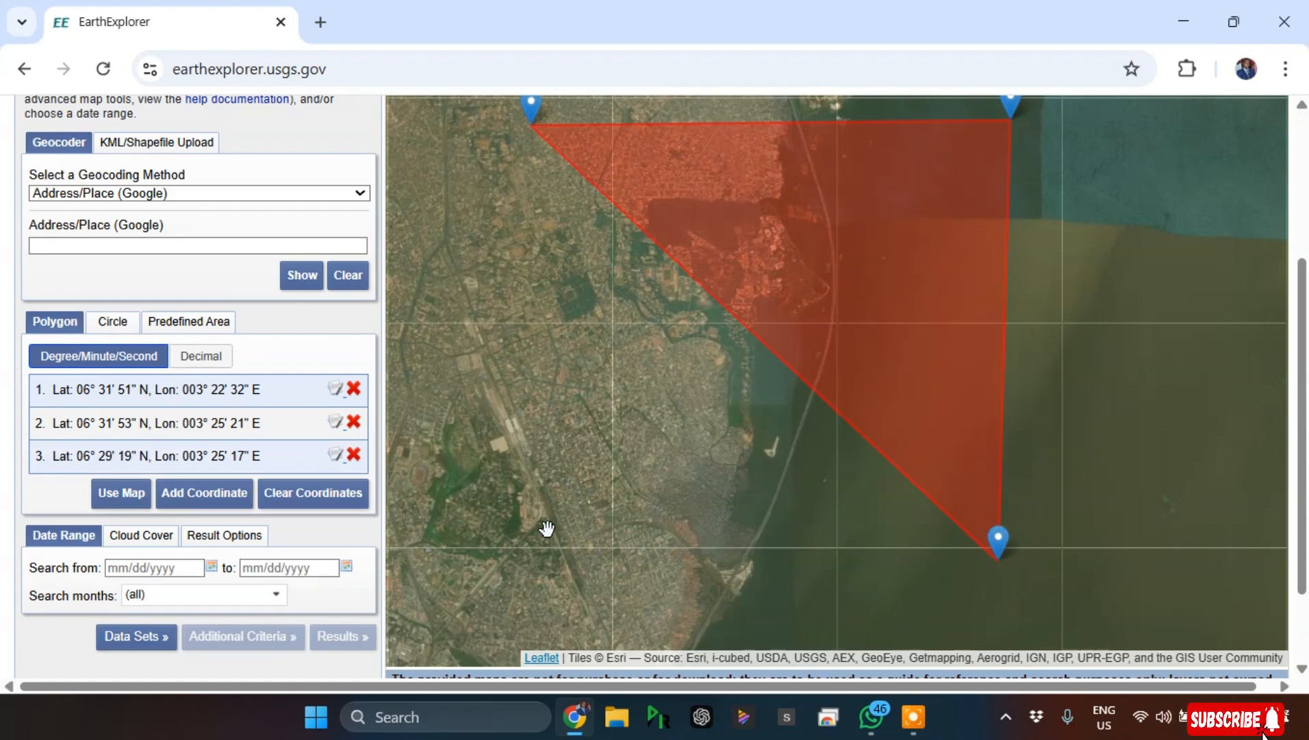
click(494, 539)
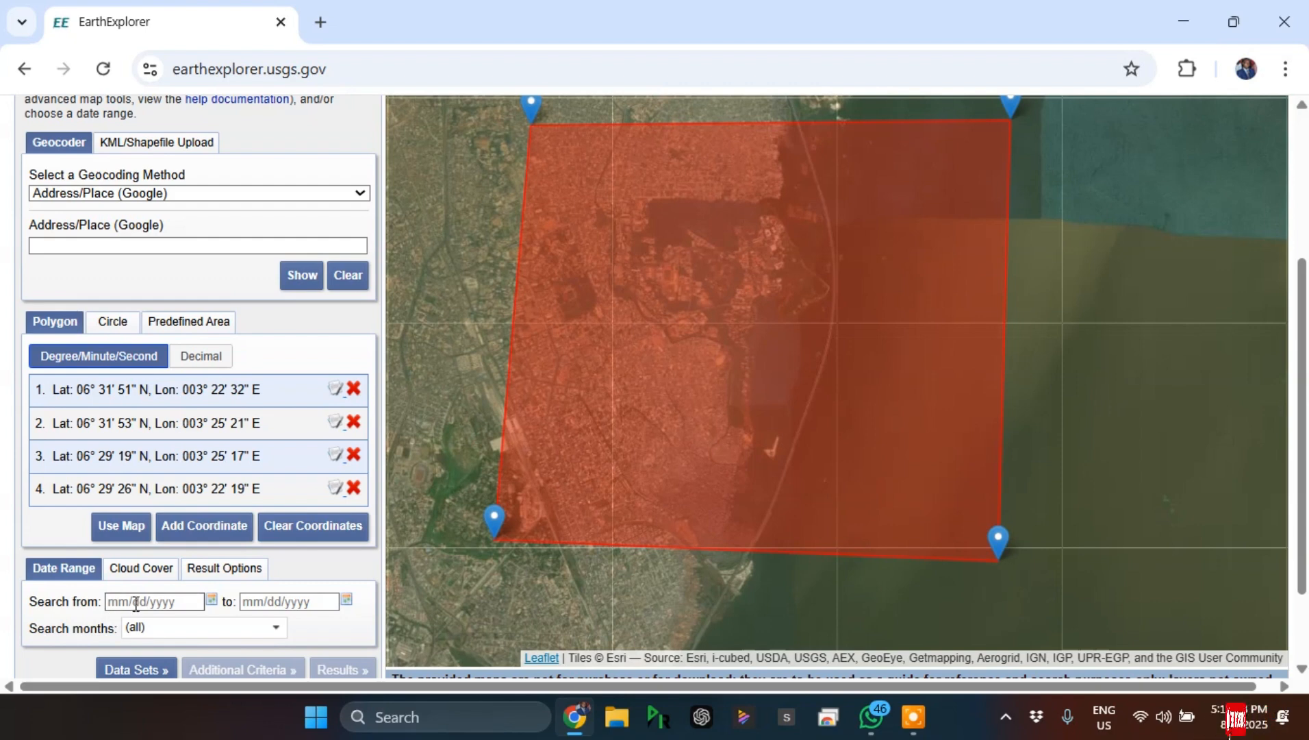
Step: Set the start date of the search range to 06/01/2024
click(213, 601)
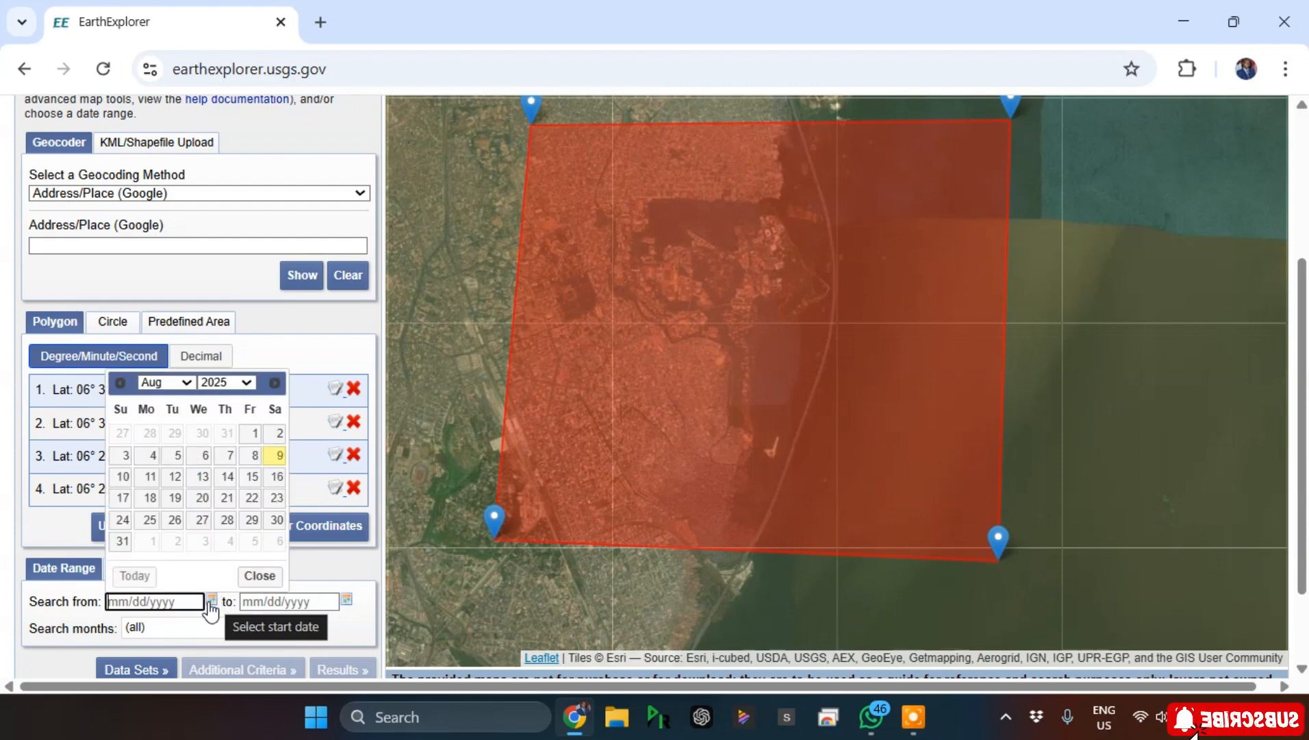
click(208, 604)
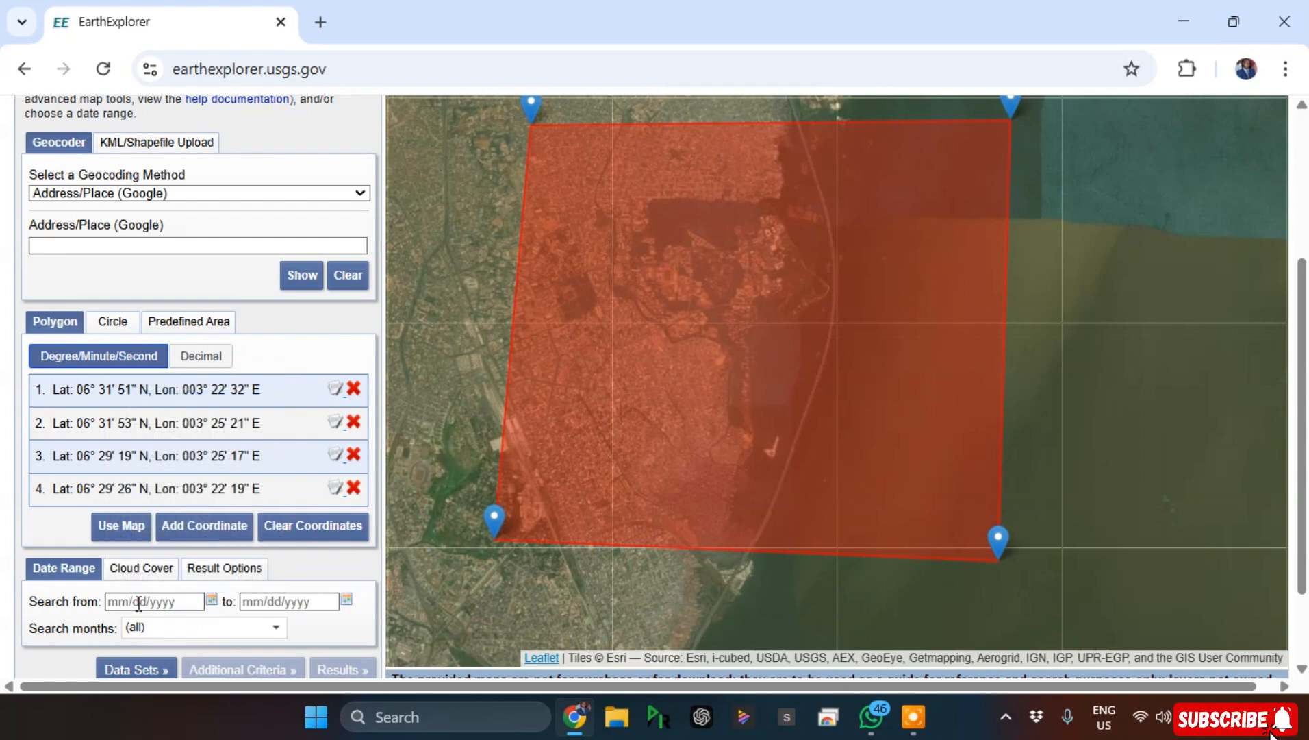
click(214, 601)
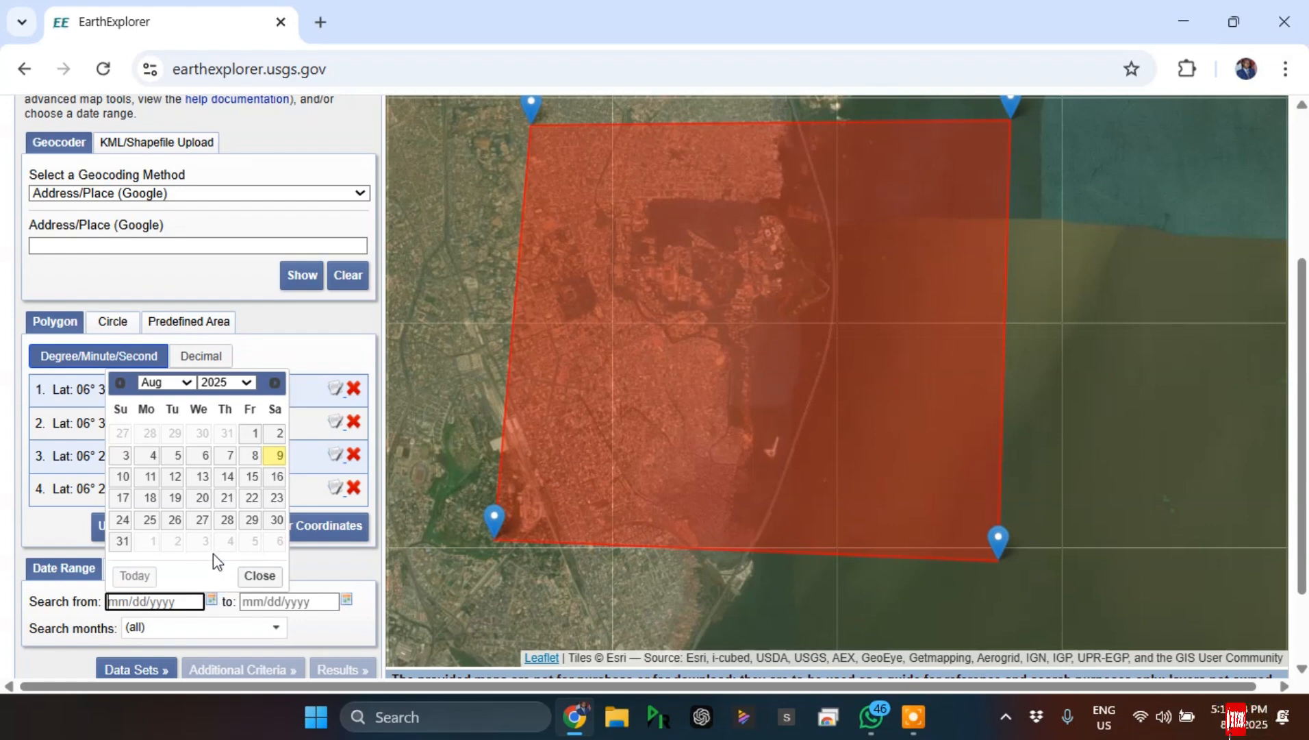
click(232, 381)
click(233, 382)
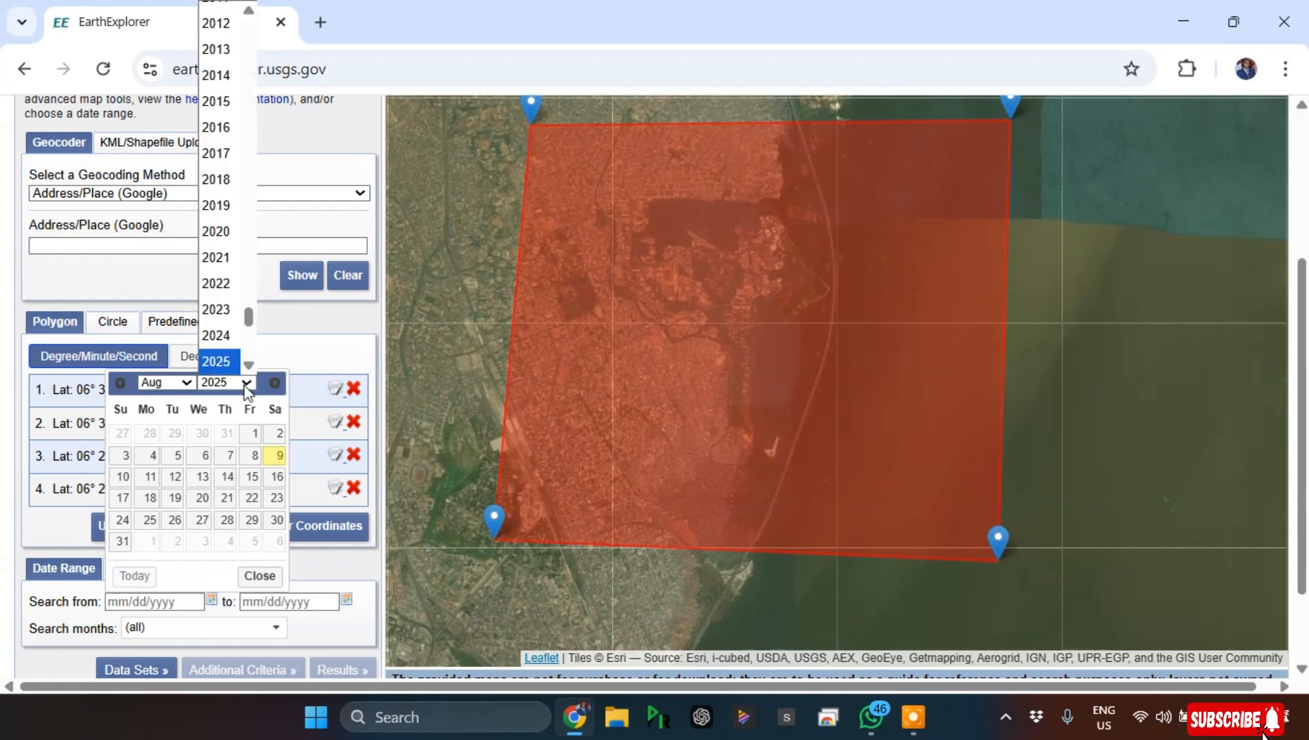
click(226, 338)
click(187, 383)
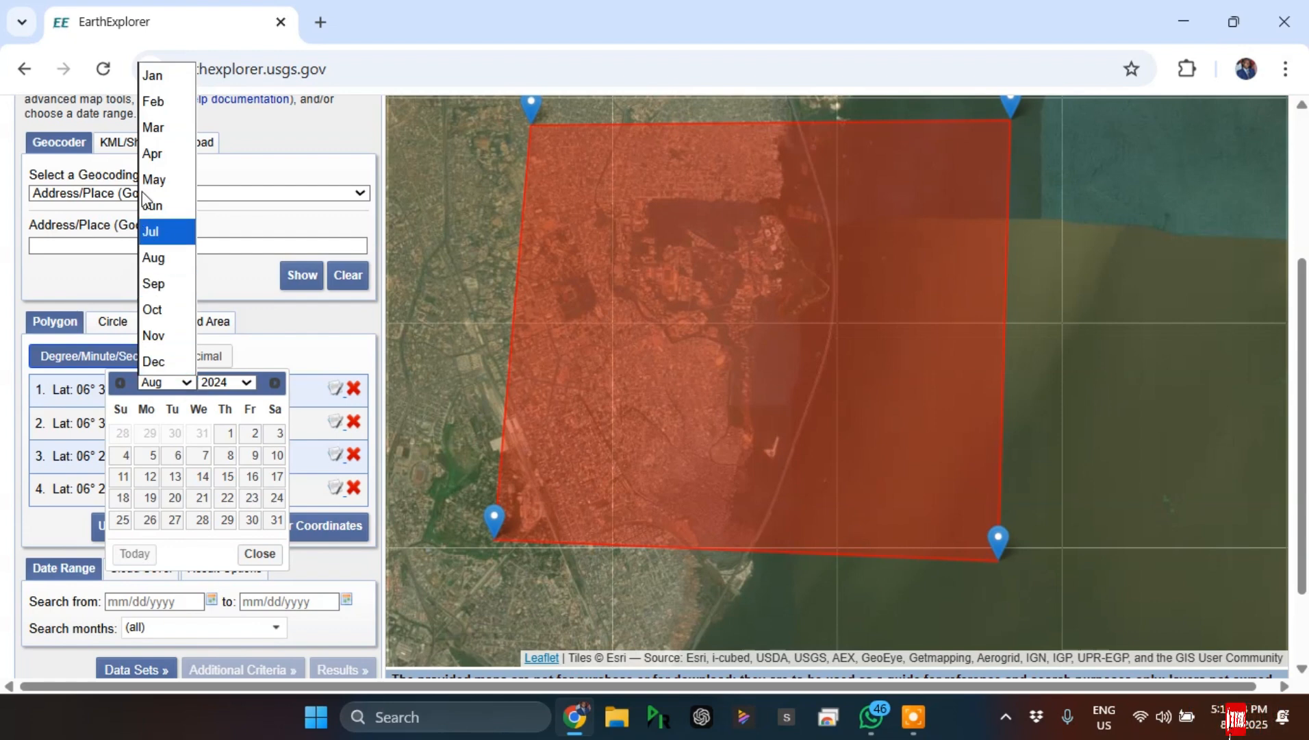
click(152, 234)
click(158, 208)
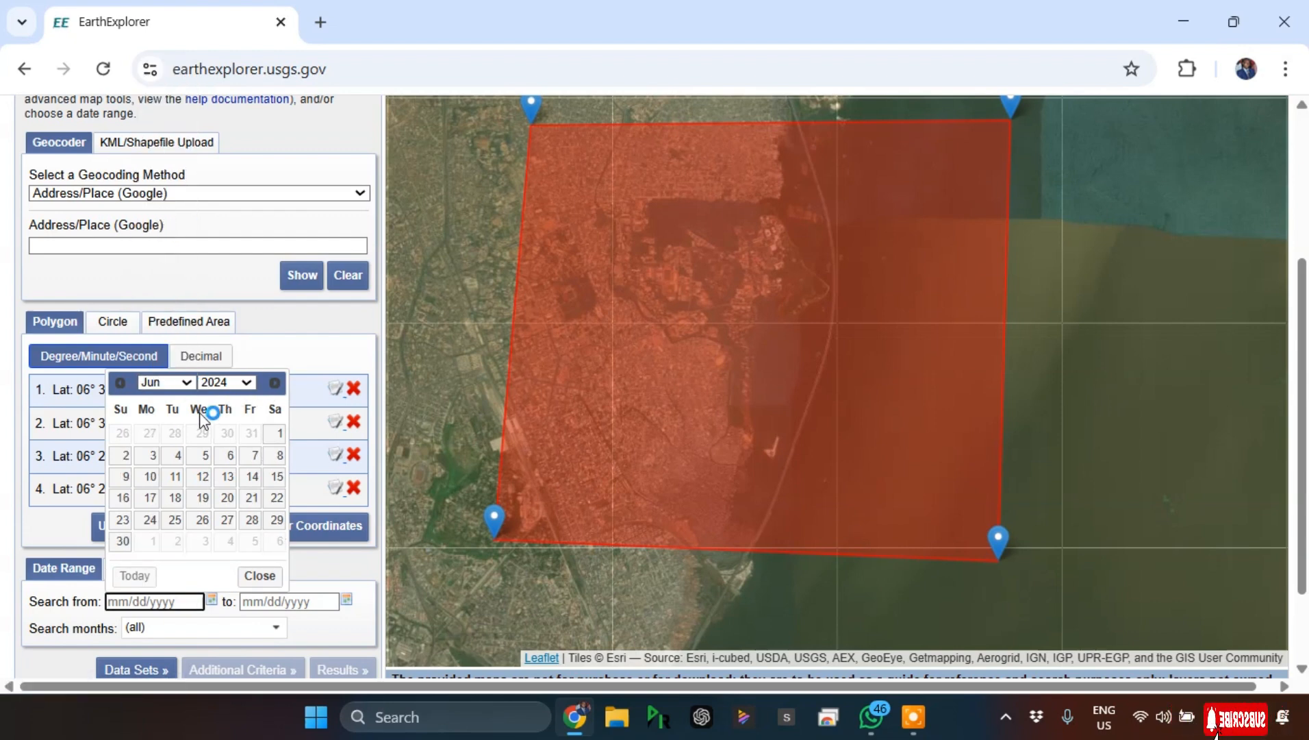
click(278, 433)
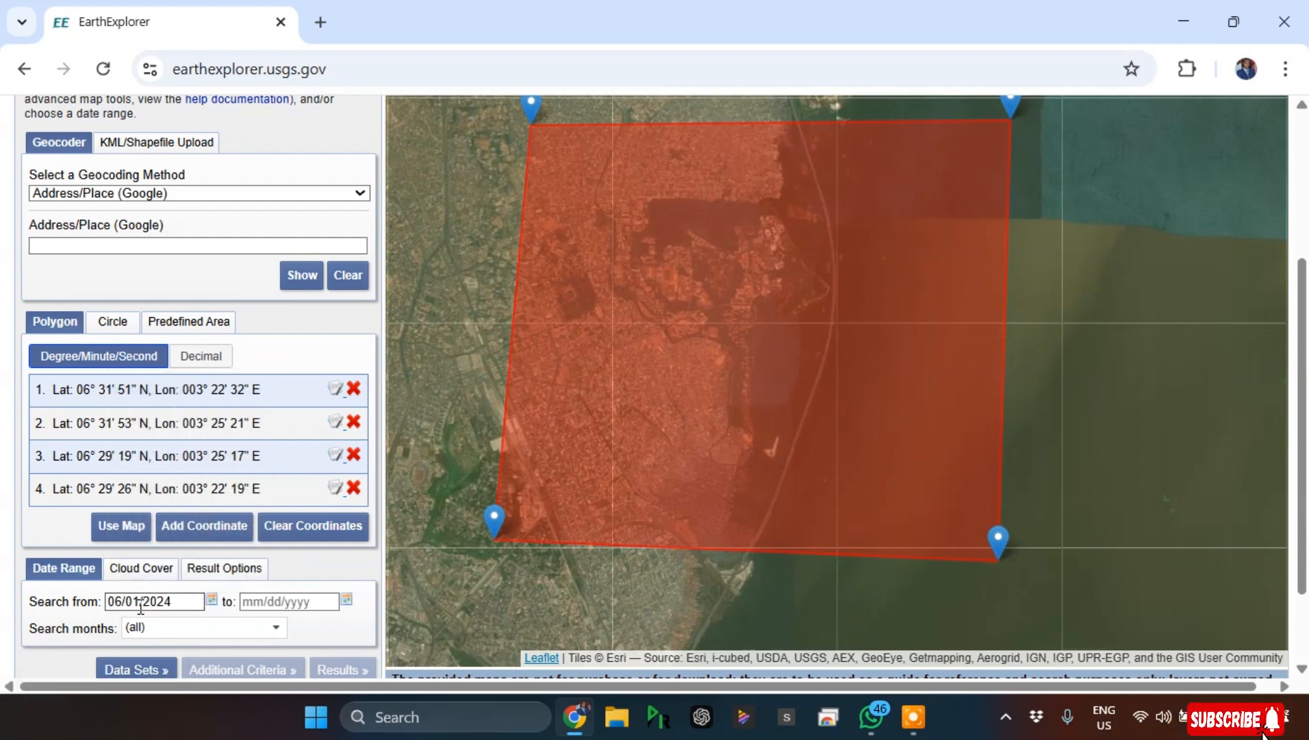
Step: Set the end date of the search range to 12/31/2024
click(391, 607)
click(345, 601)
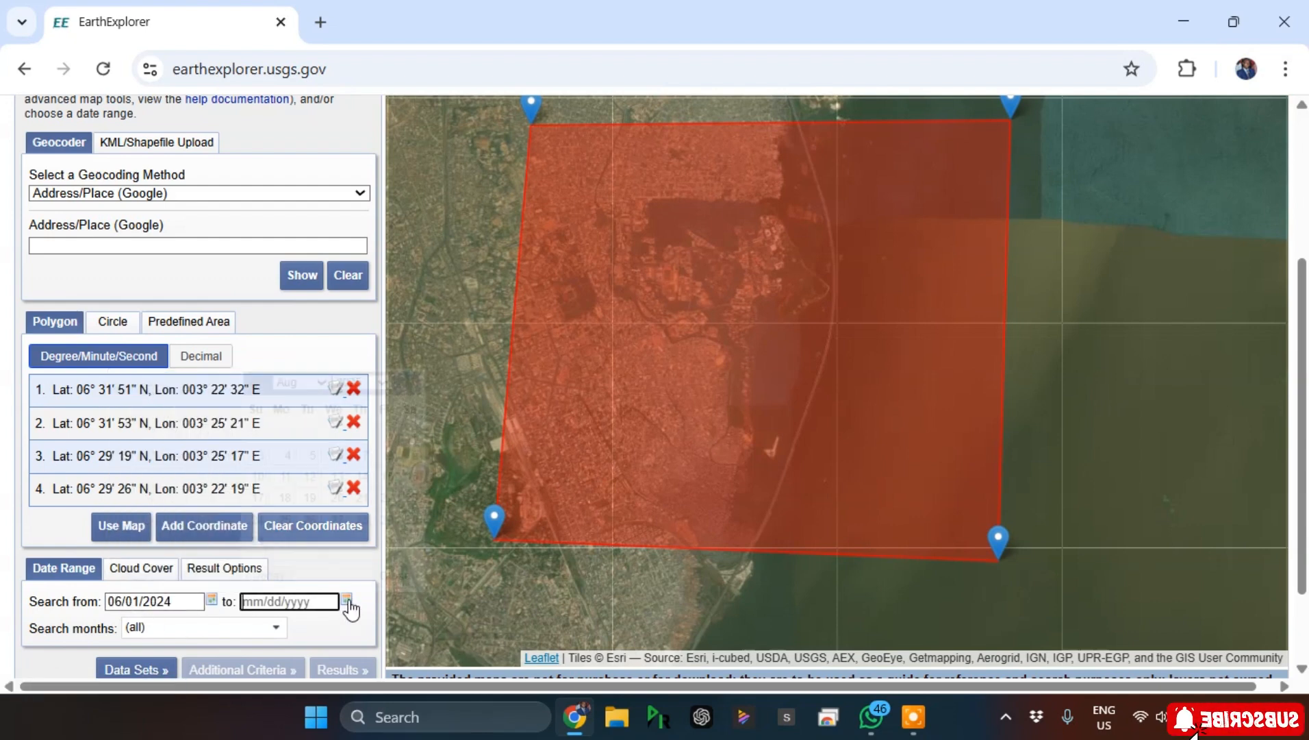
click(367, 400)
click(382, 384)
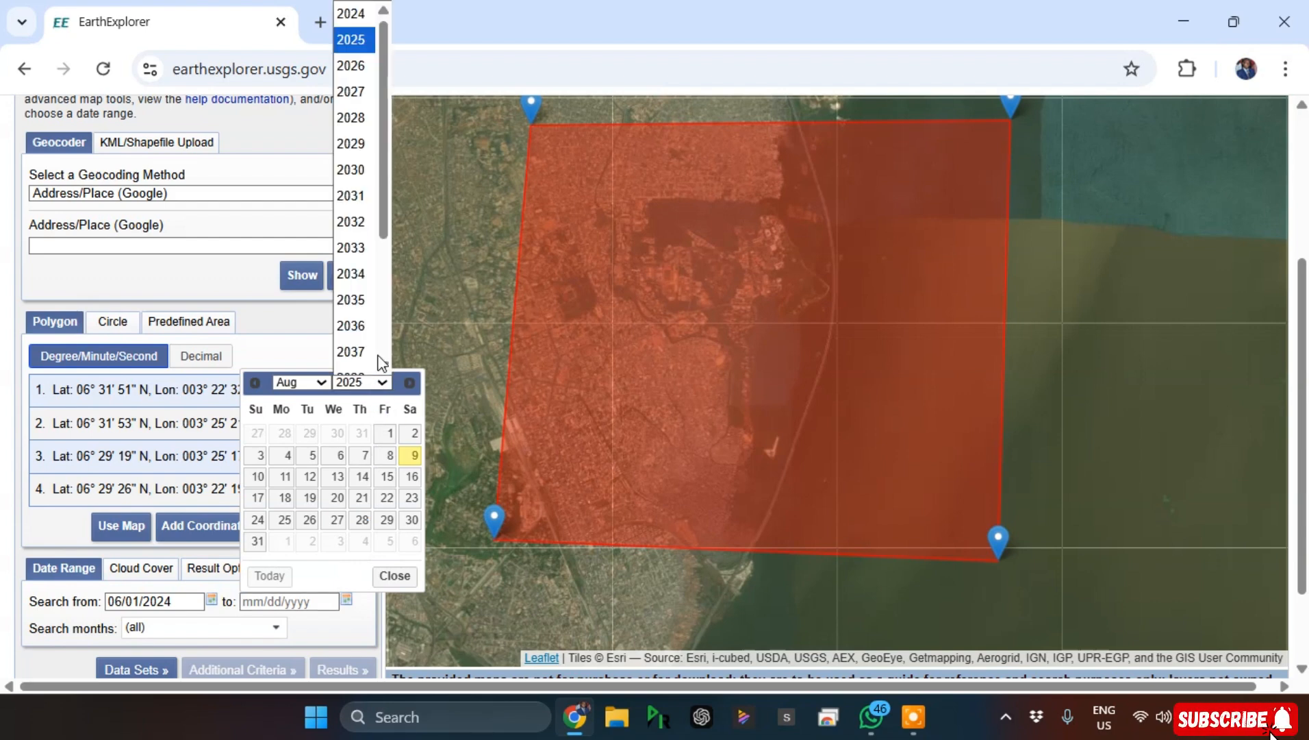
click(370, 14)
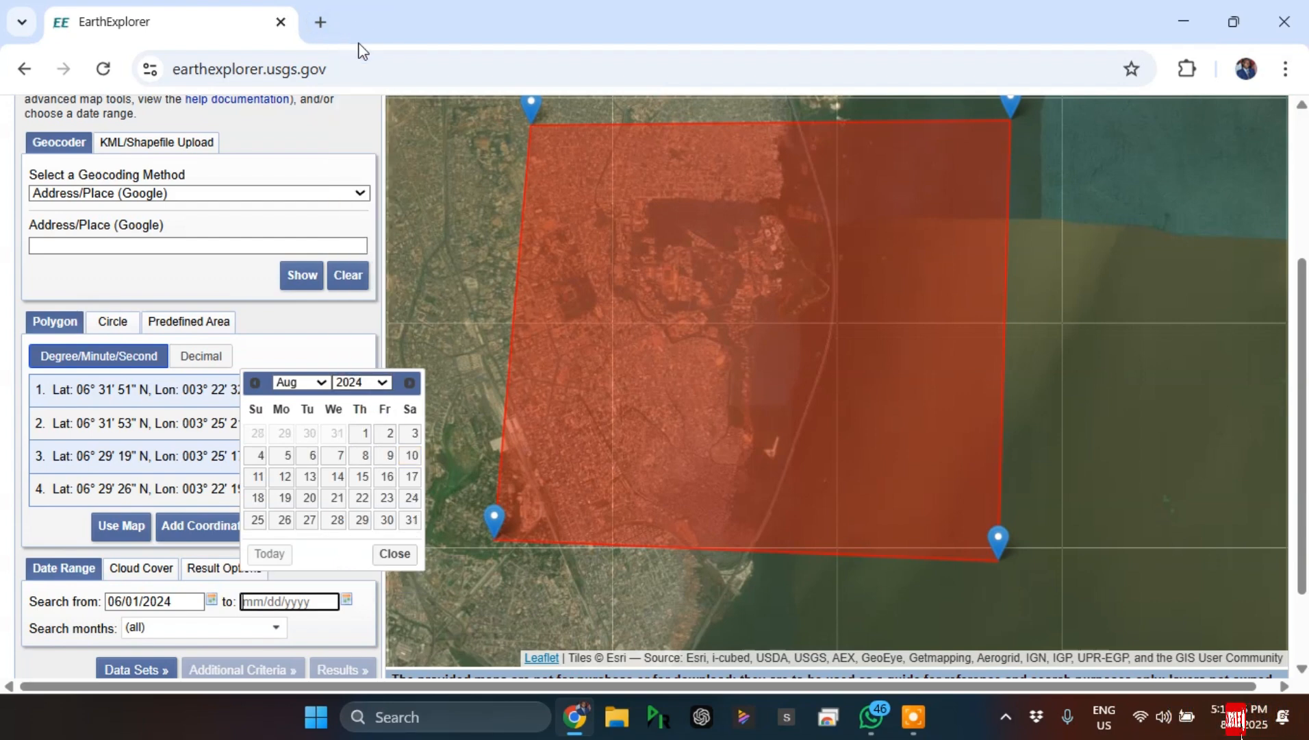
click(317, 384)
click(301, 556)
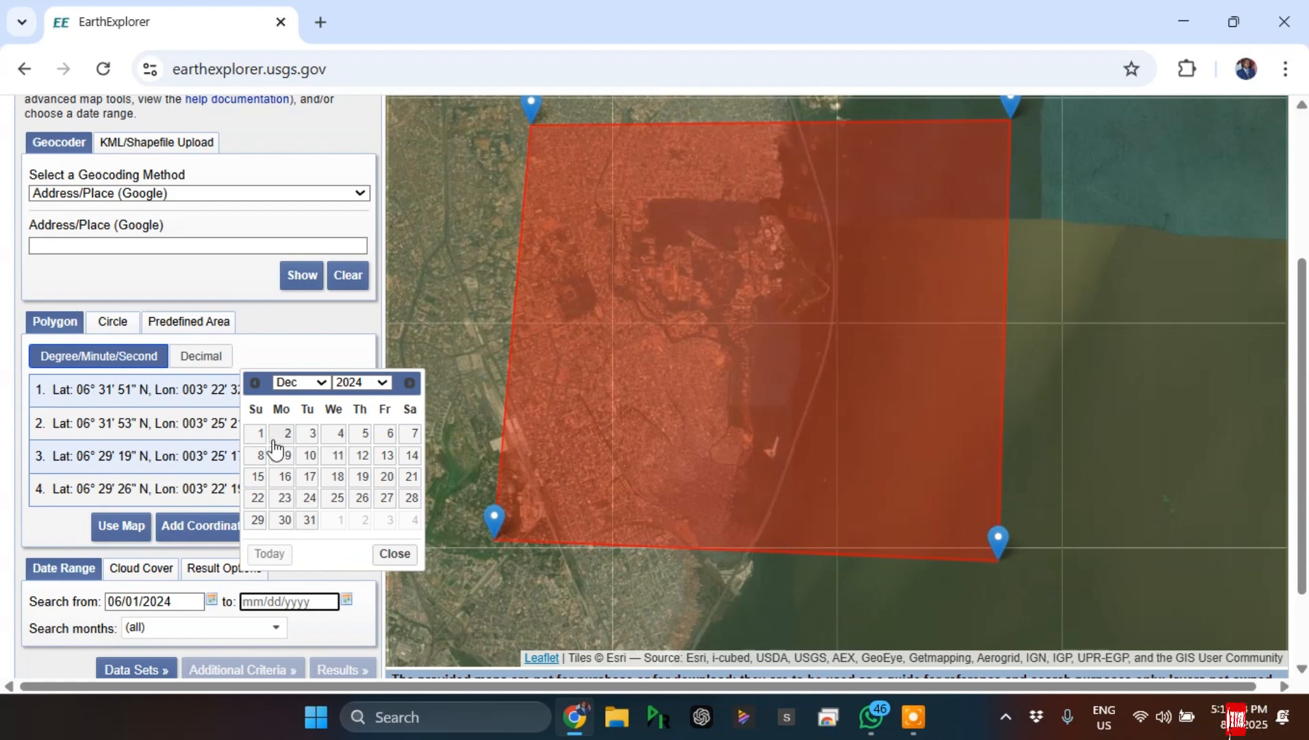
click(310, 519)
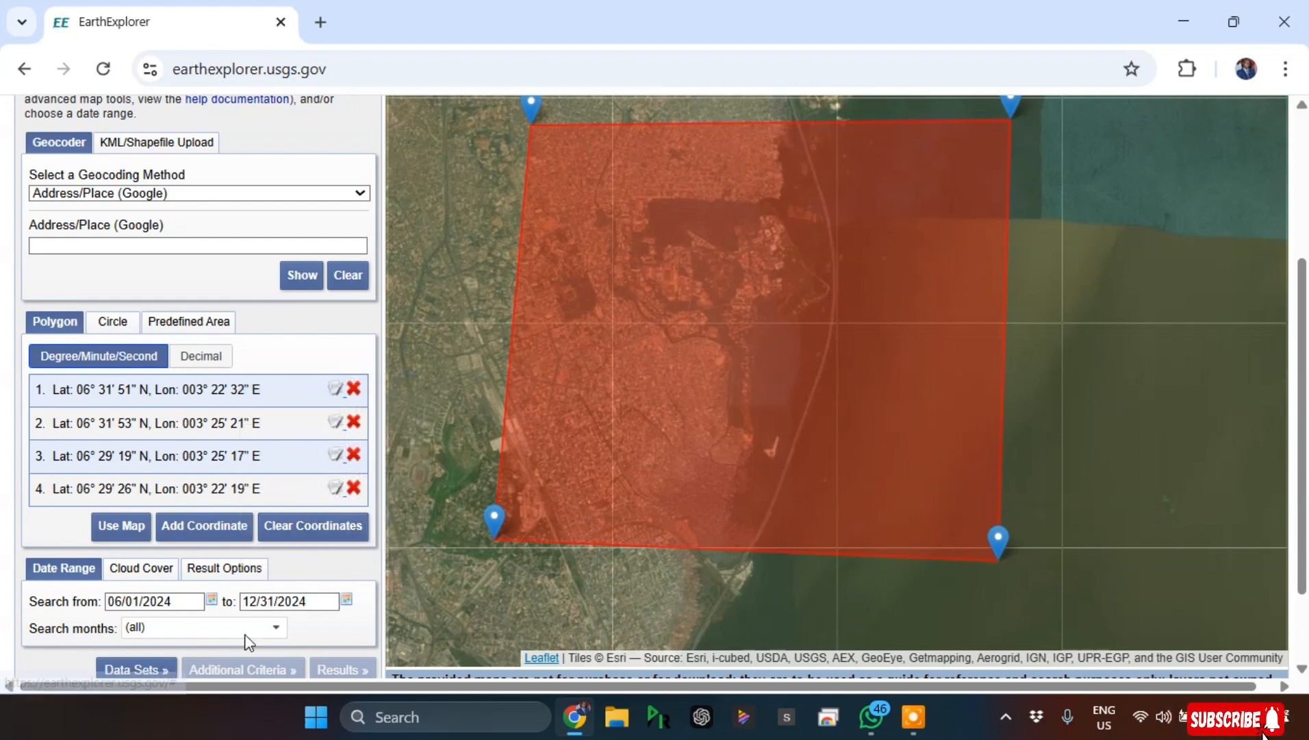
Step: Limit the cloud cover range to 0%–10%
scroll(319, 589, down, 2)
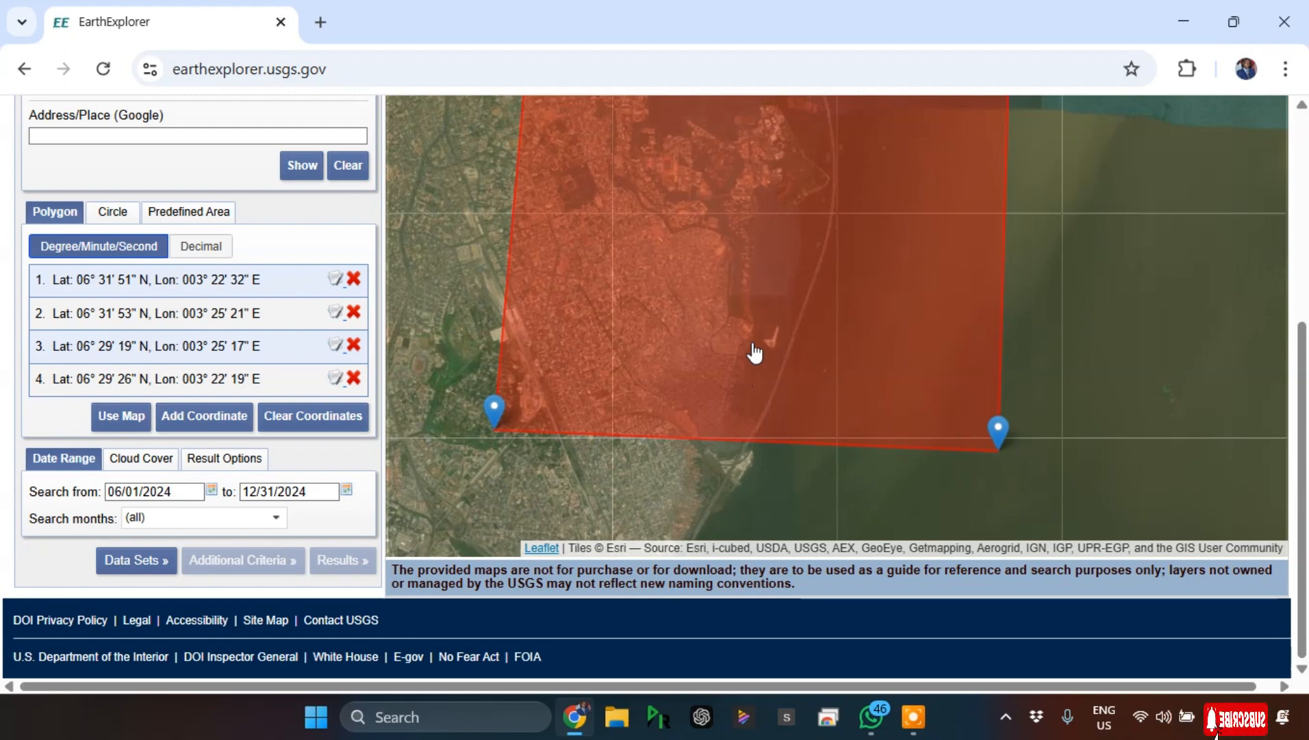
drag(685, 263, 658, 404)
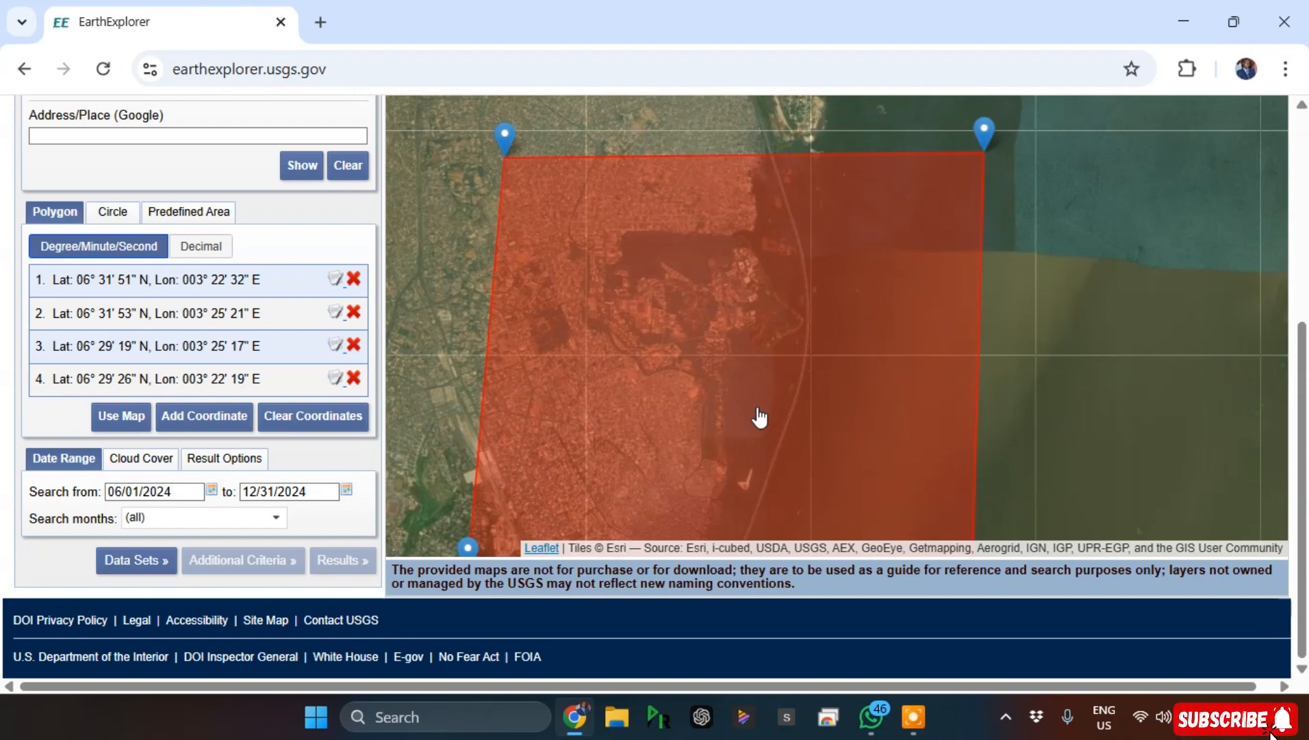
click(136, 461)
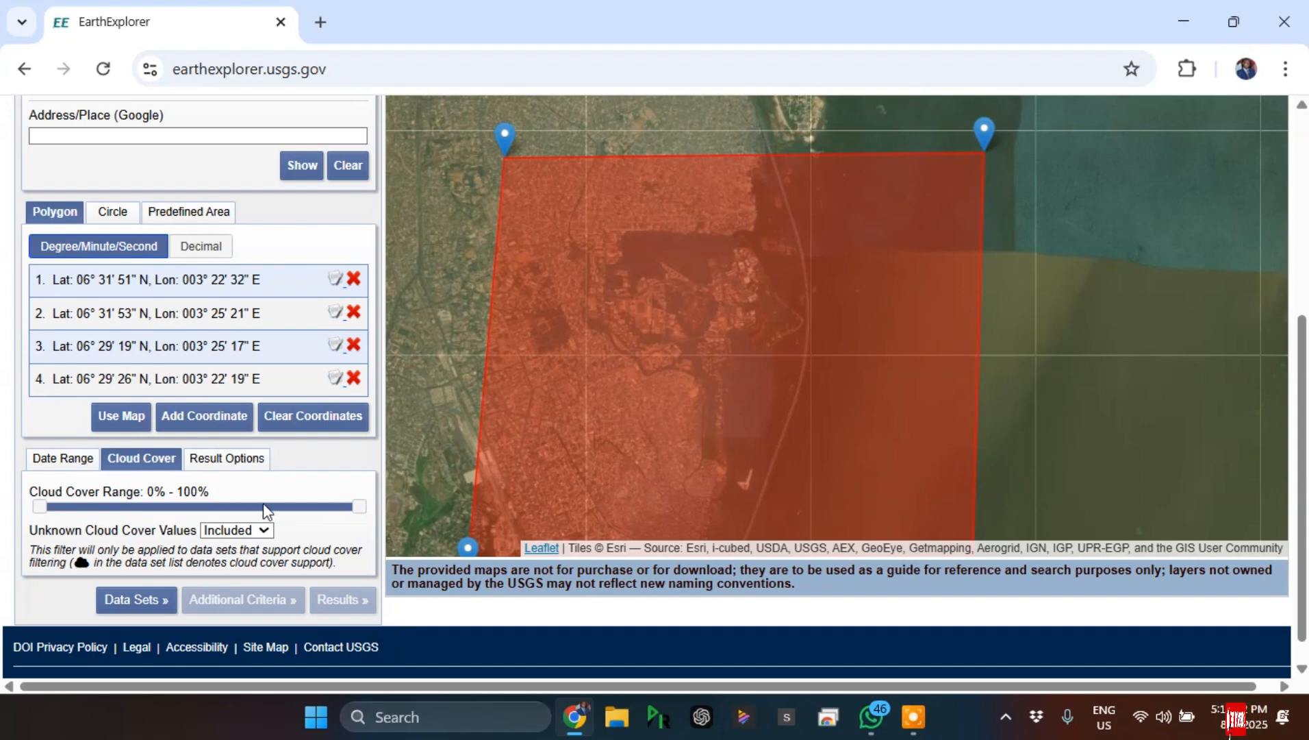
drag(359, 514, 79, 541)
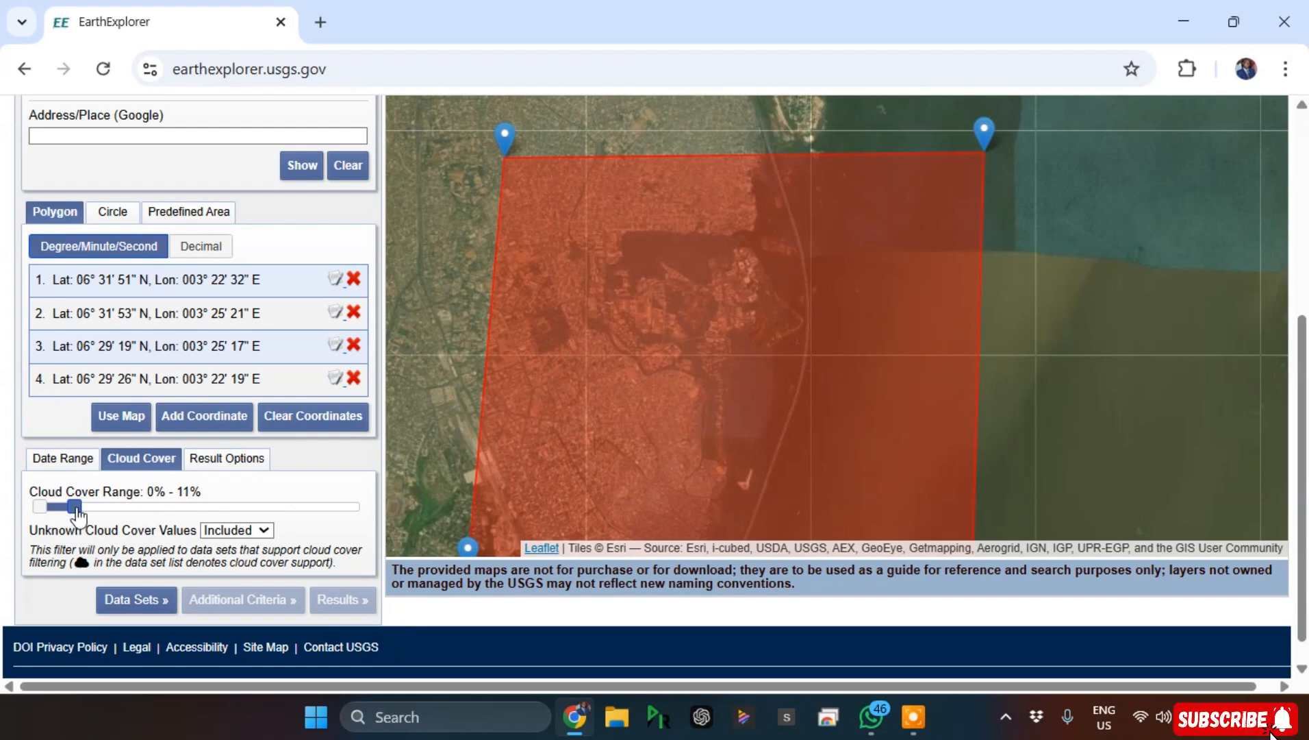
drag(75, 510, 70, 511)
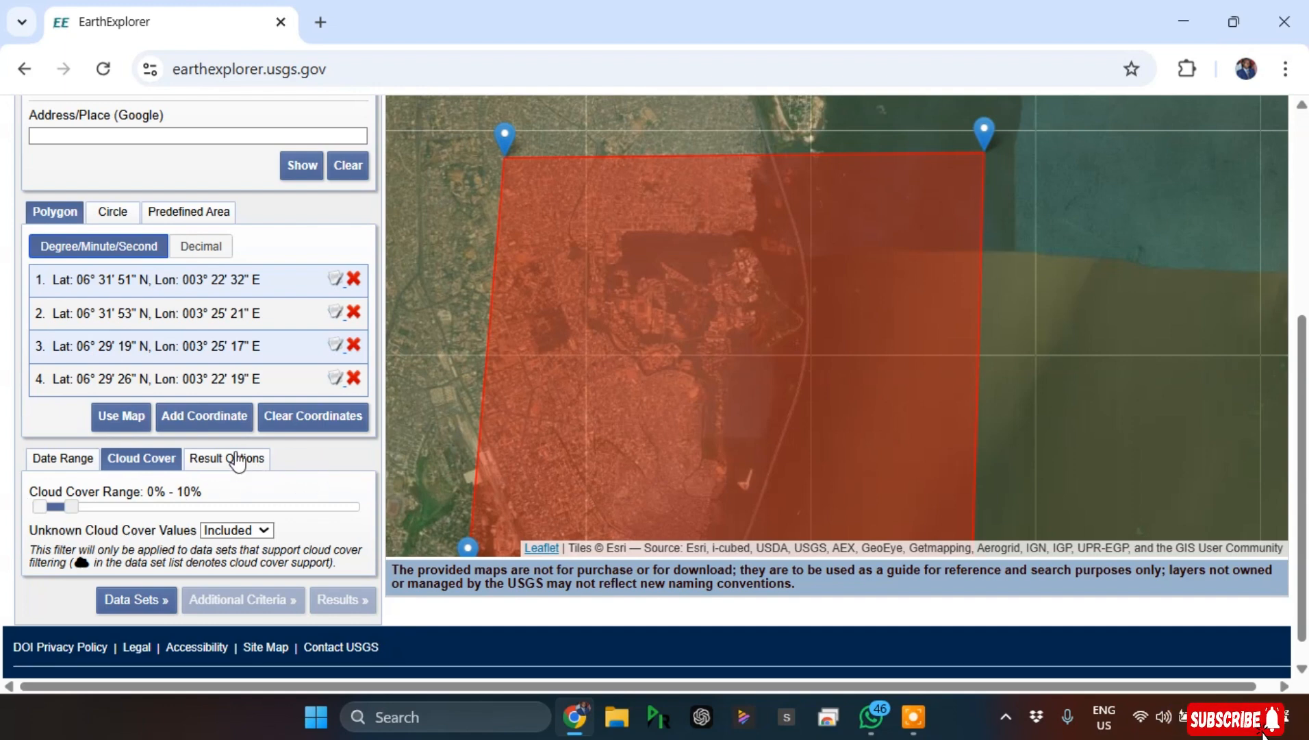
Step: Set the results per page to 10 and save the setting to the profile
click(213, 459)
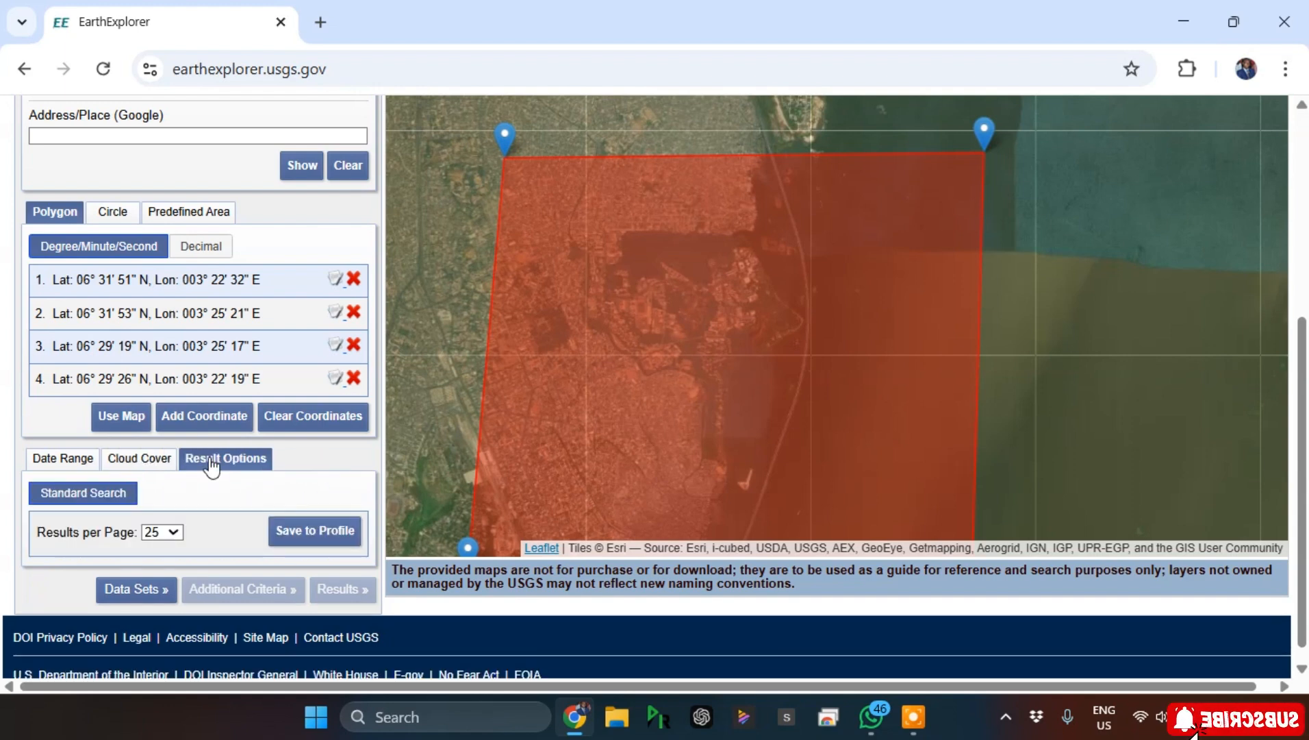
click(171, 539)
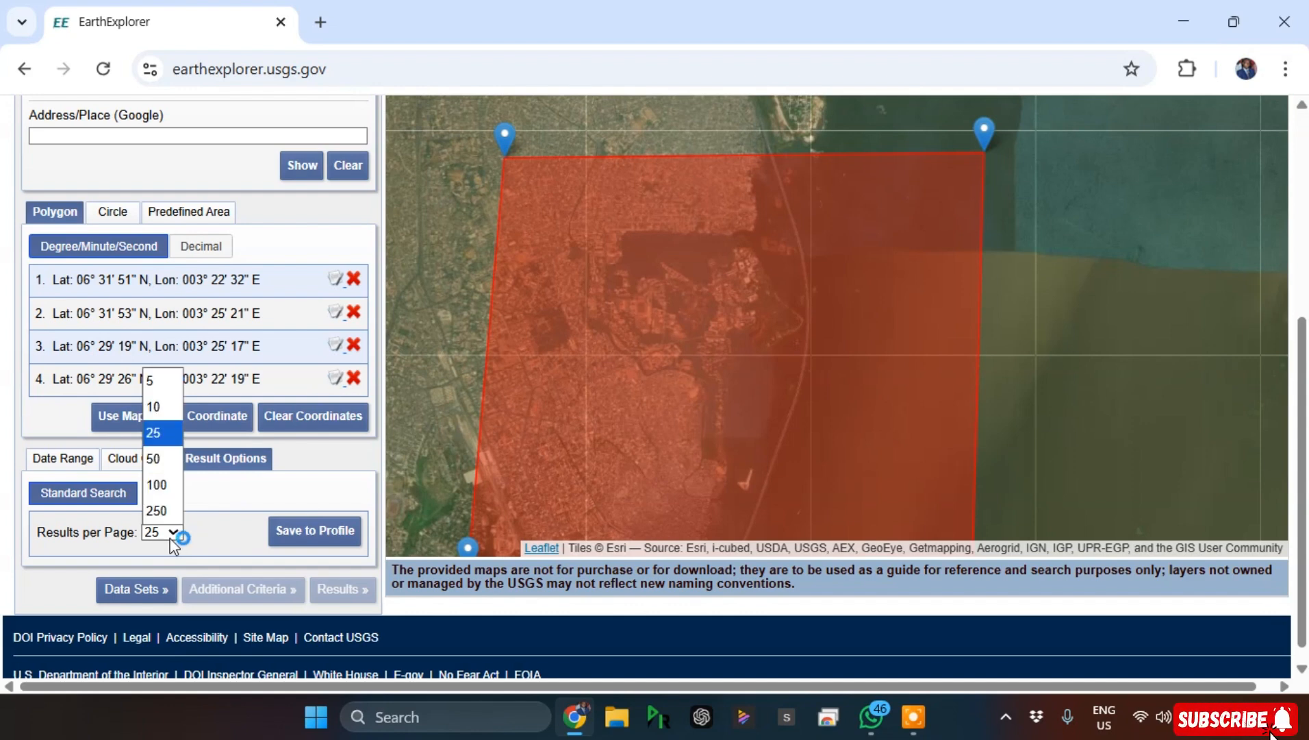
click(166, 400)
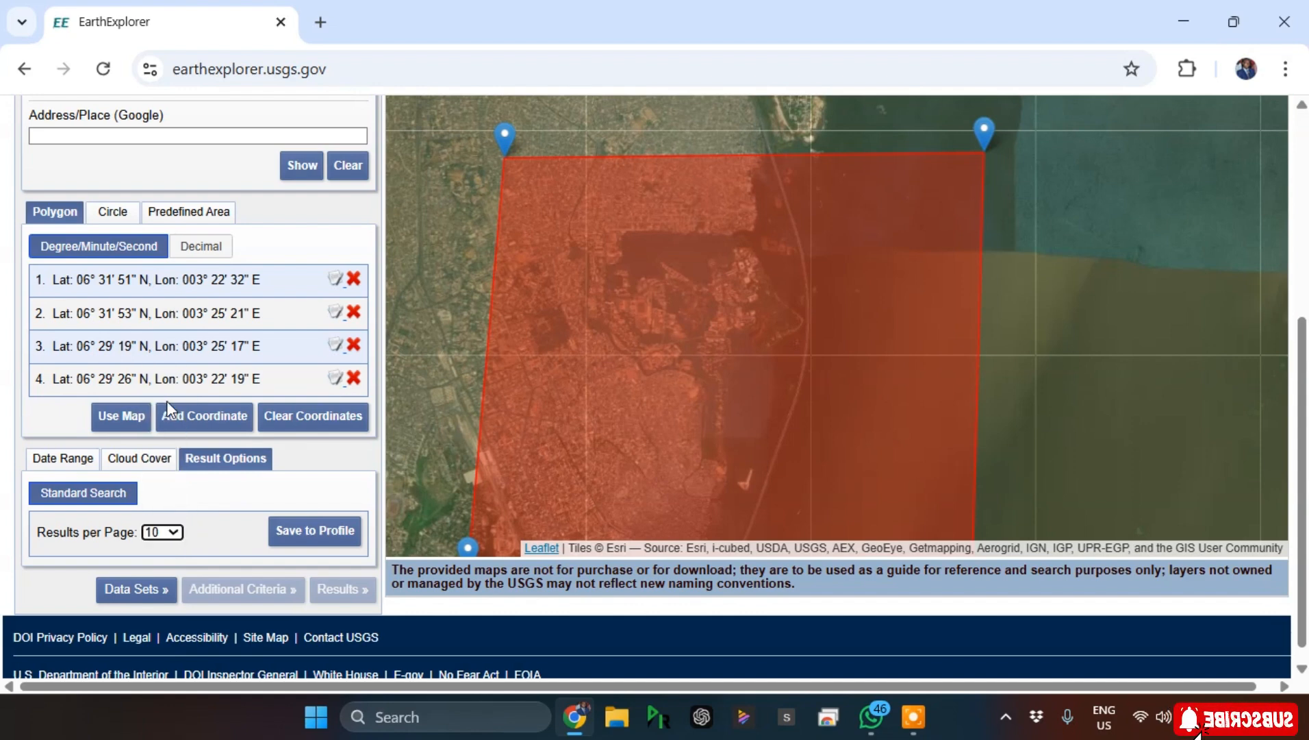
click(315, 531)
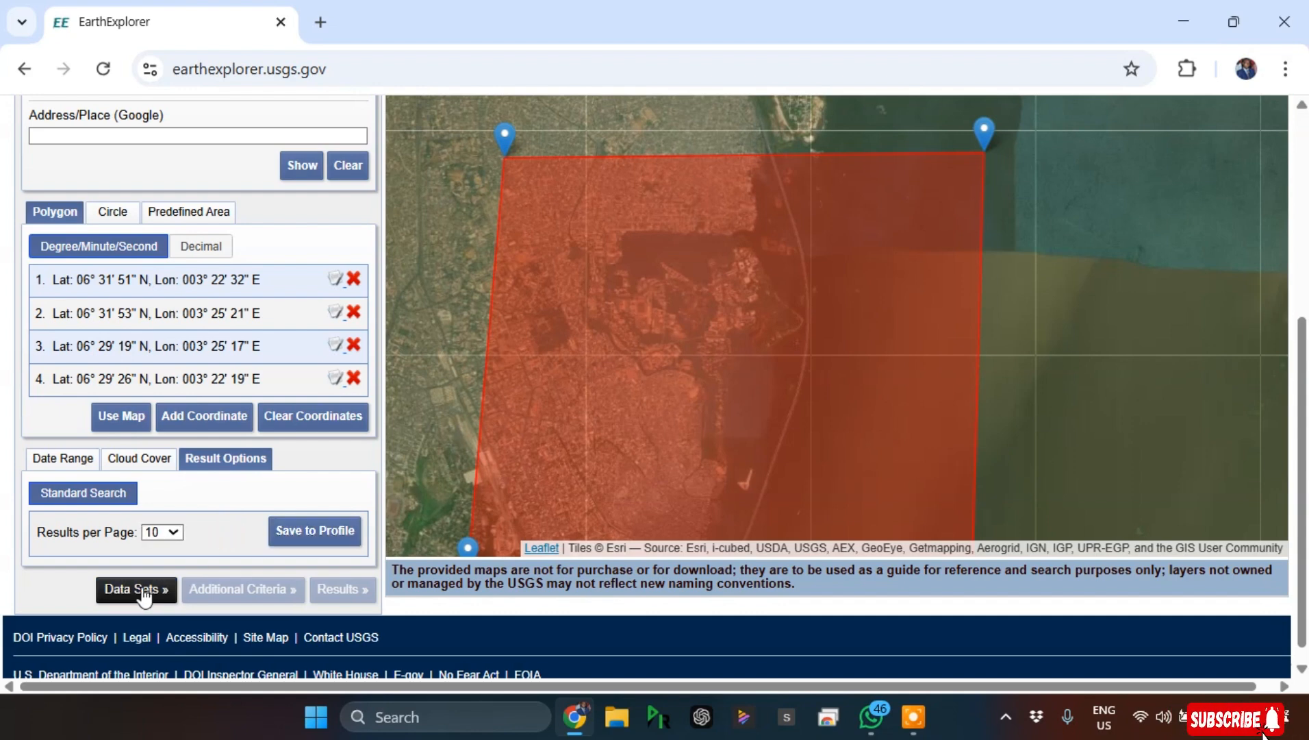
Step: Select the Landsat 8-9 OLI/TIRS C2 L2 data set from Landsat Collection 2 Level-2
click(140, 655)
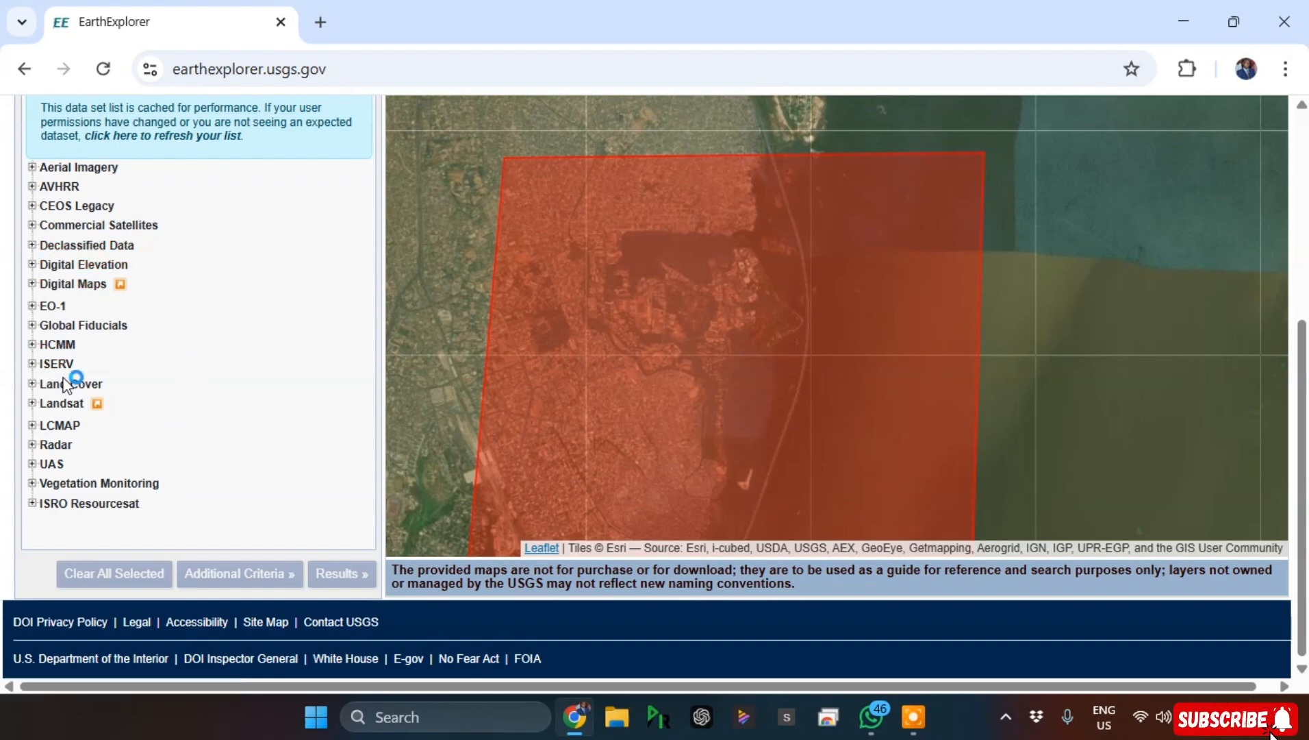
click(32, 404)
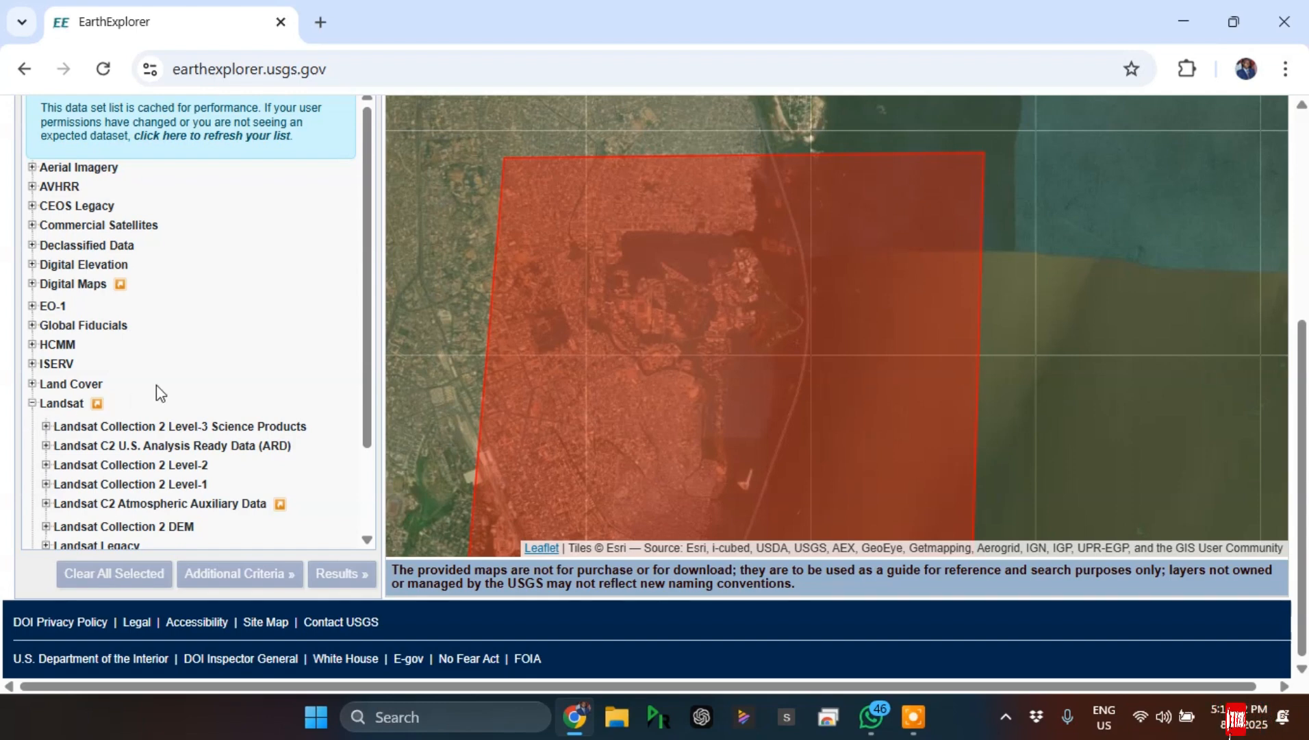
scroll(158, 392, down, 2)
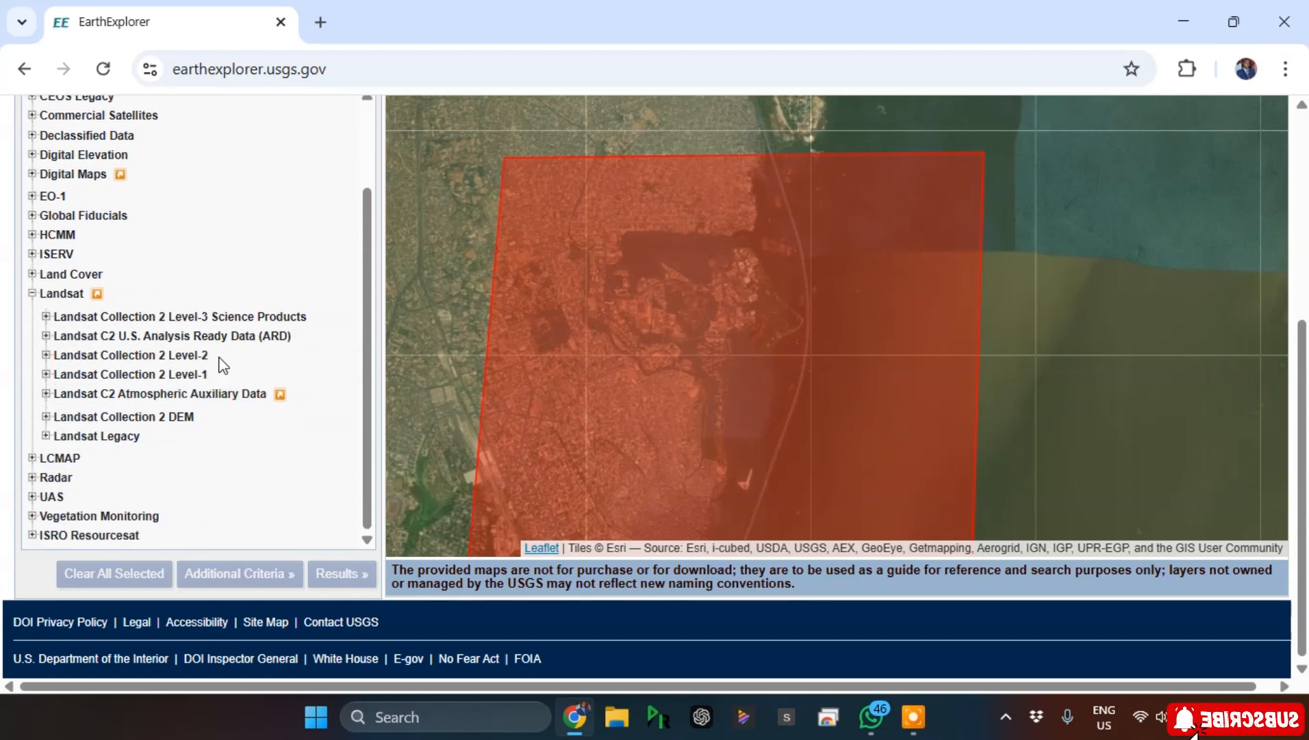
click(44, 355)
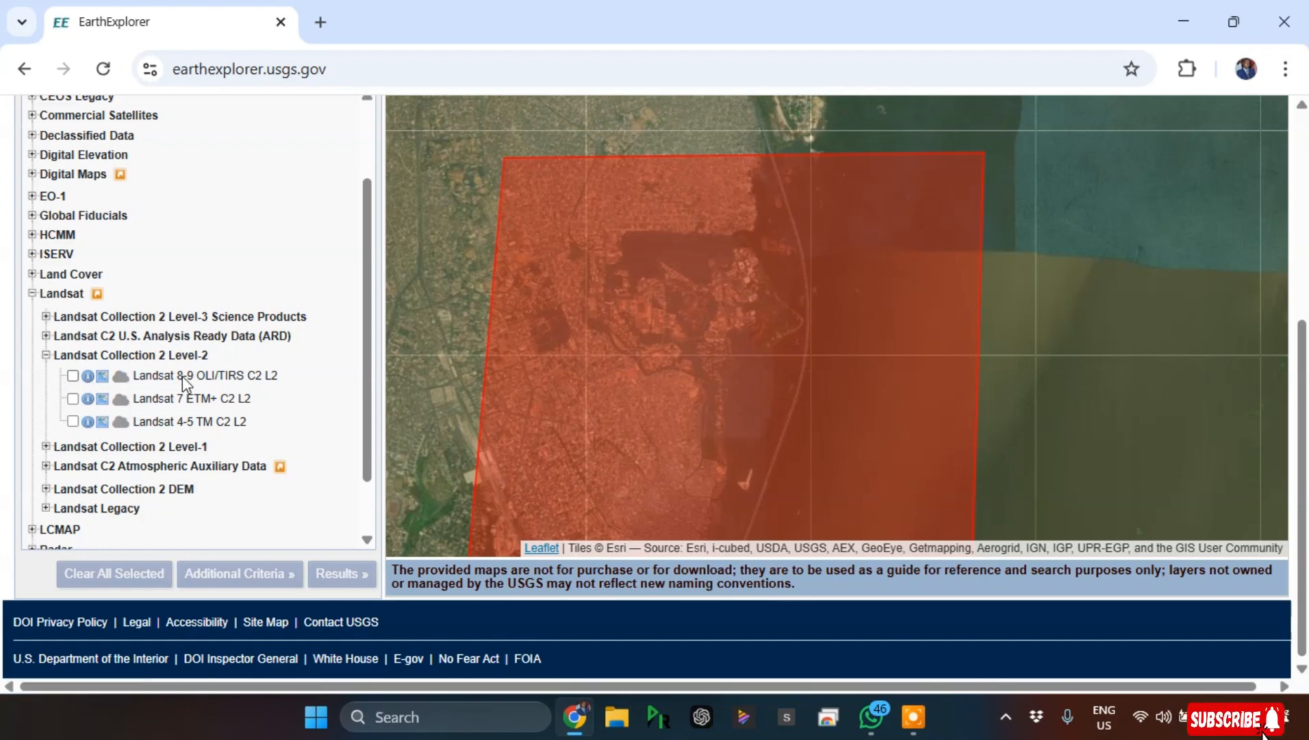
click(73, 376)
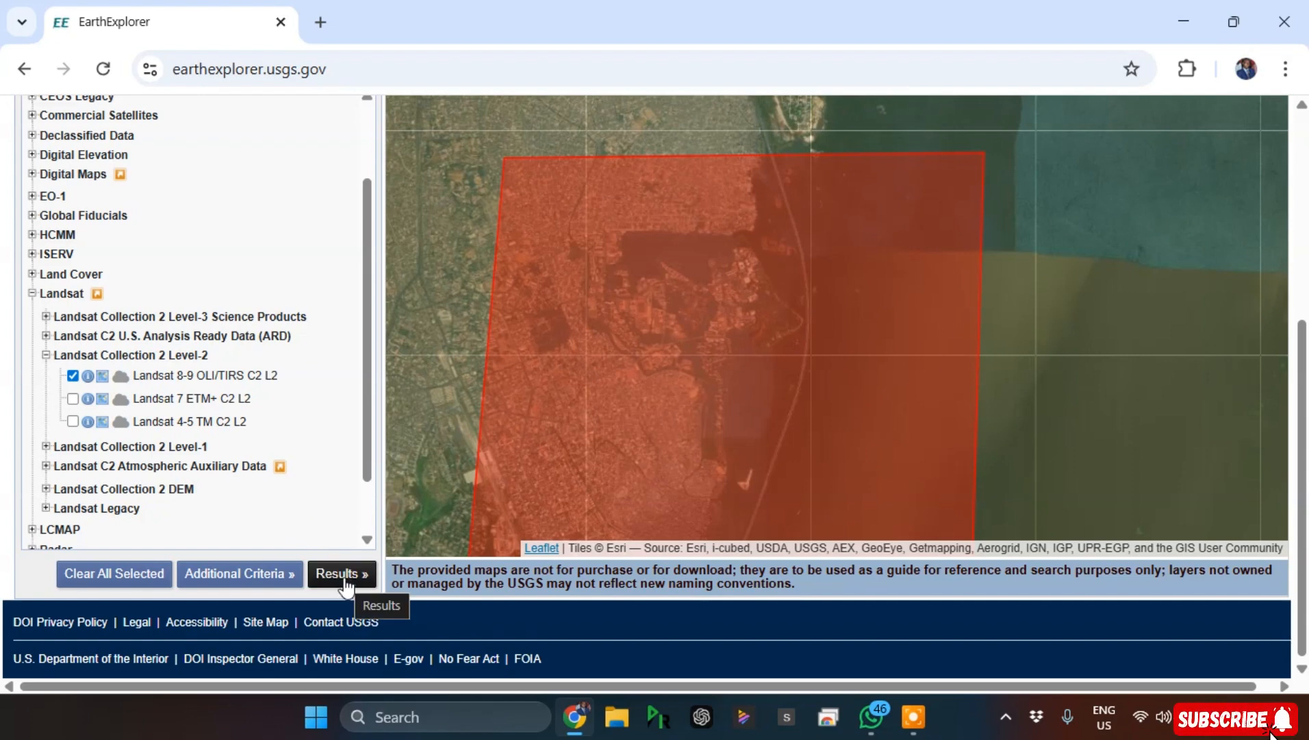
Step: Examine the optional additional criteria for the Landsat data set, including the Landsat Product Identifier L2 and Satellite filters
click(226, 576)
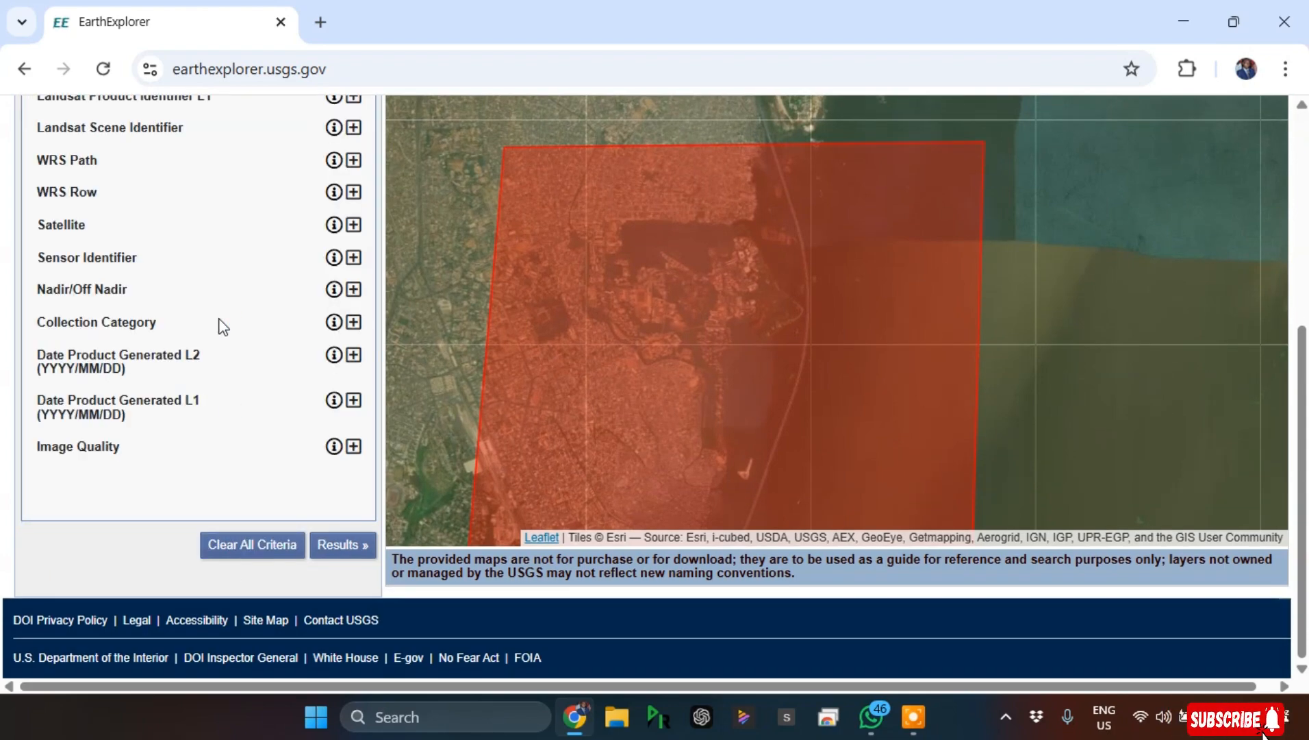
scroll(219, 339, up, 4)
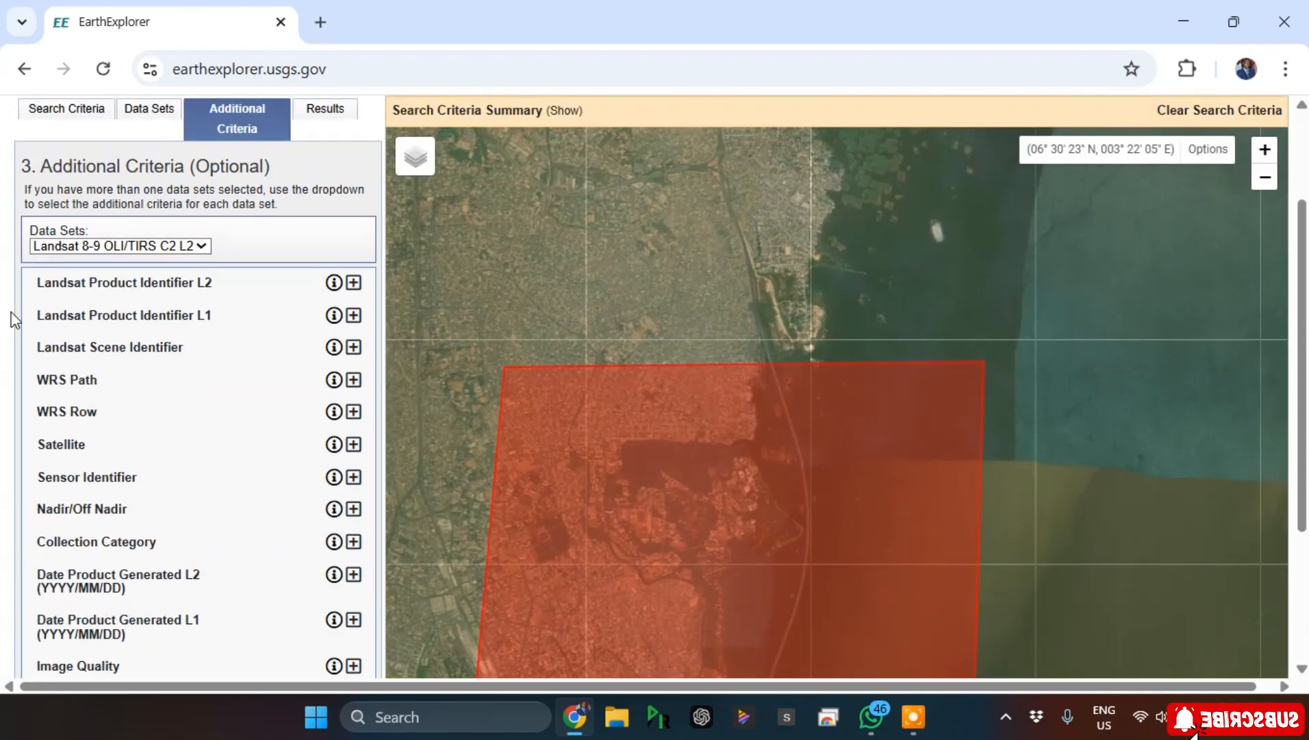
click(354, 283)
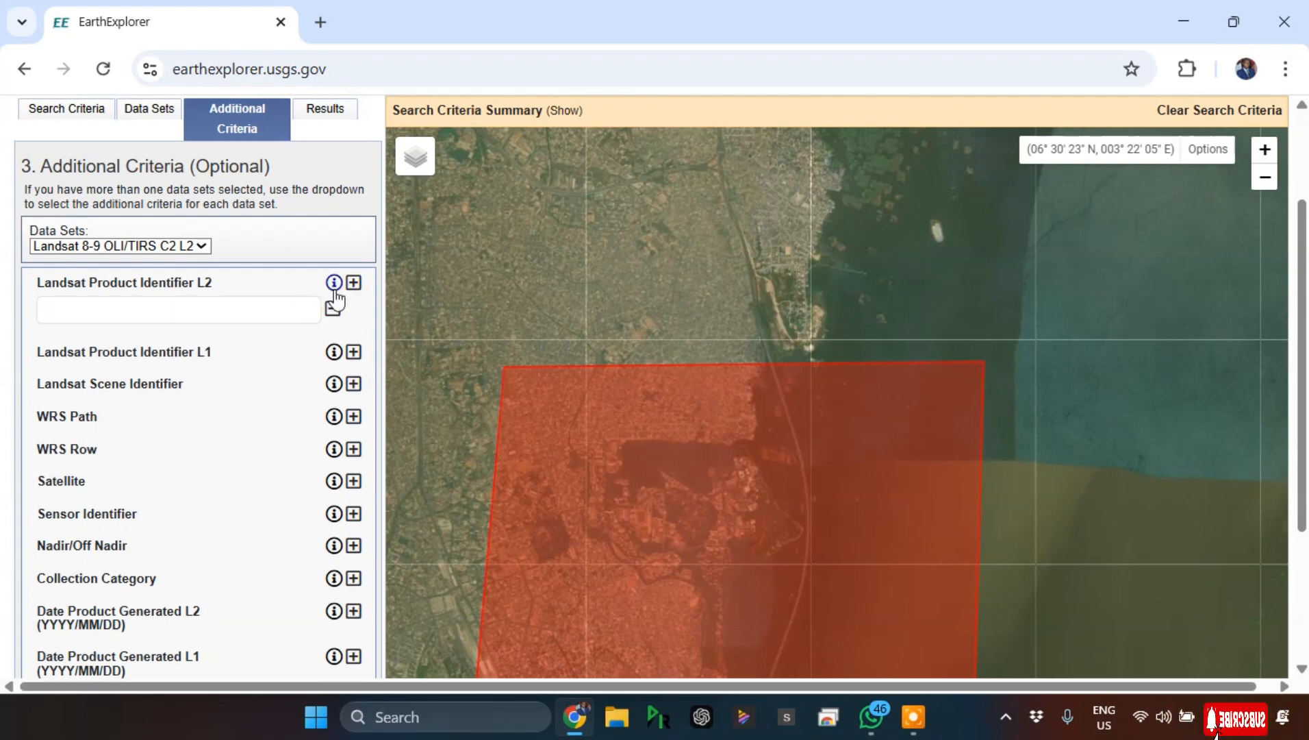
click(333, 308)
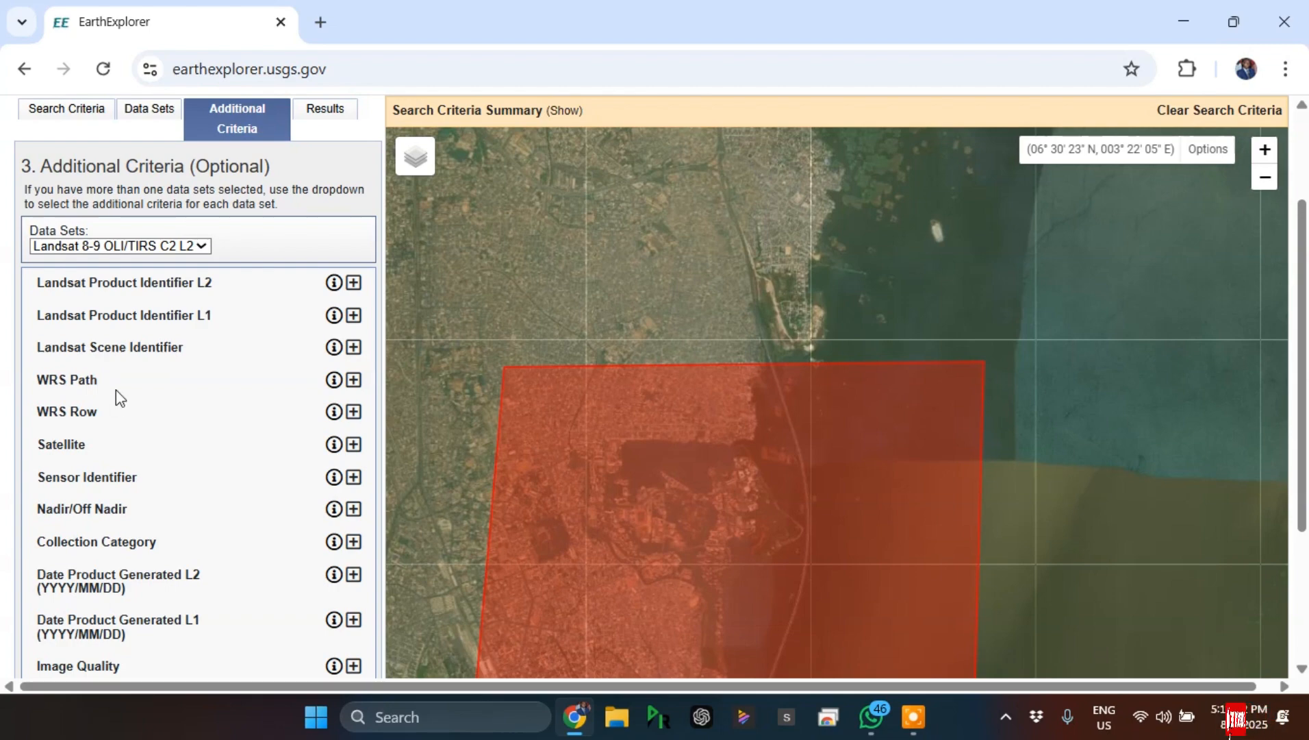
scroll(110, 401, down, 3)
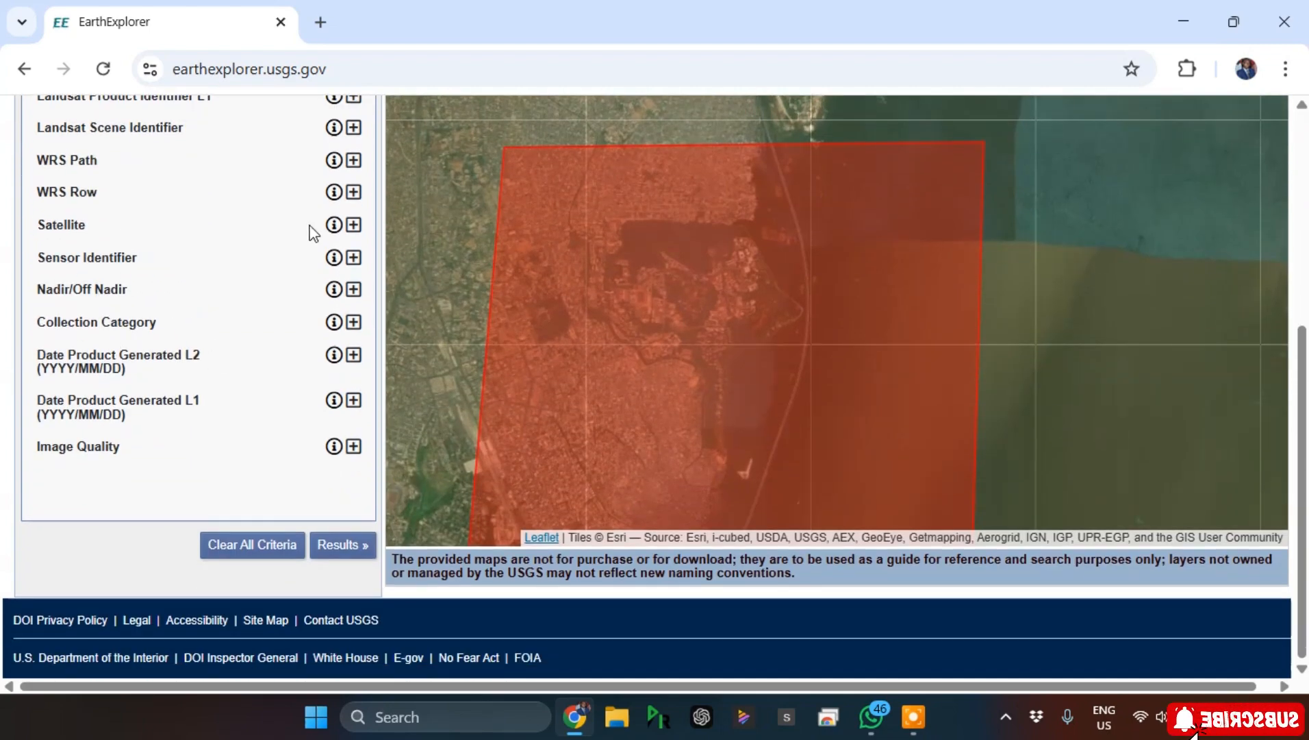
scroll(152, 269, up, 2)
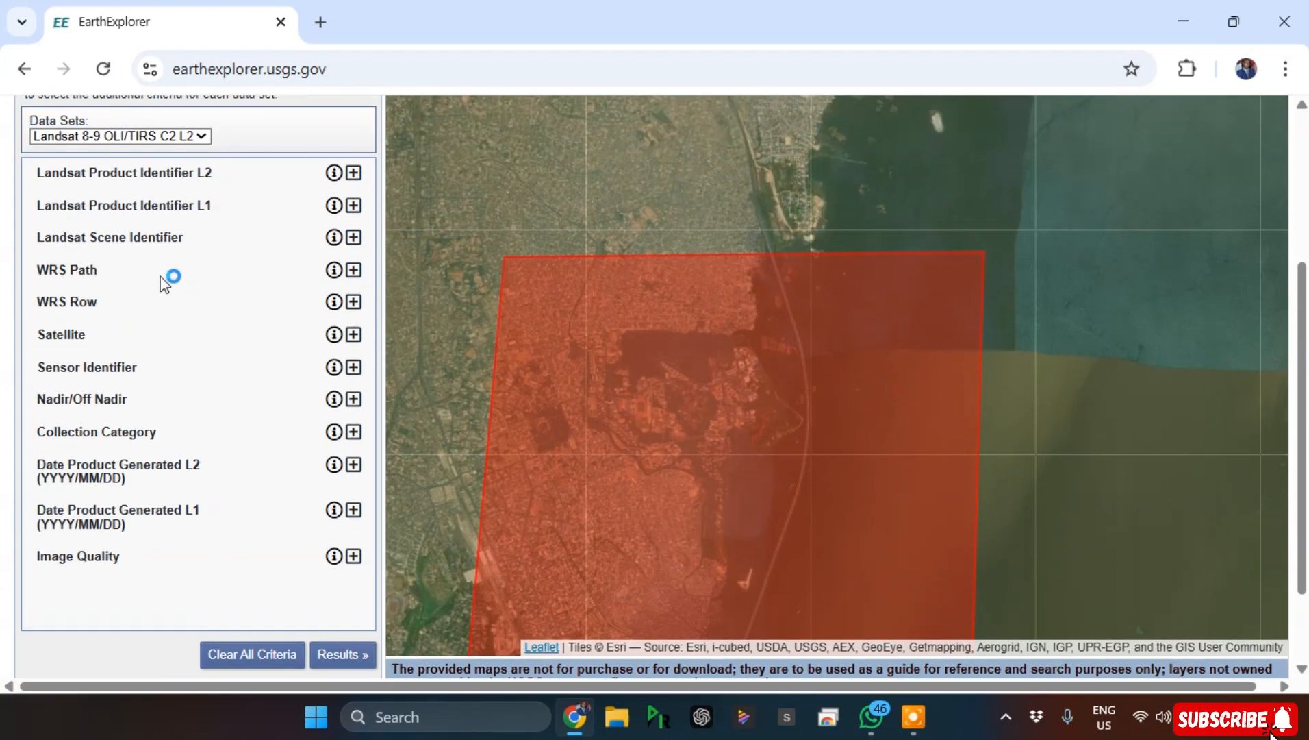
click(354, 334)
click(305, 361)
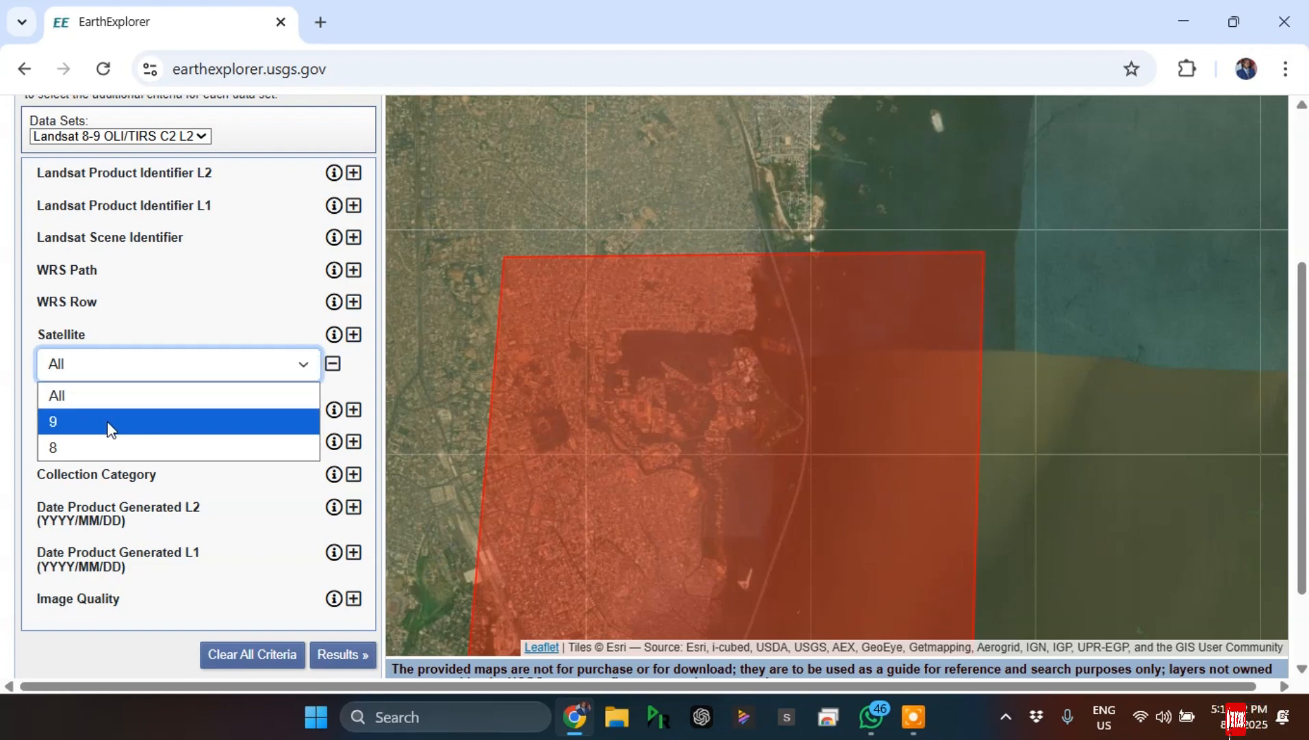
click(111, 395)
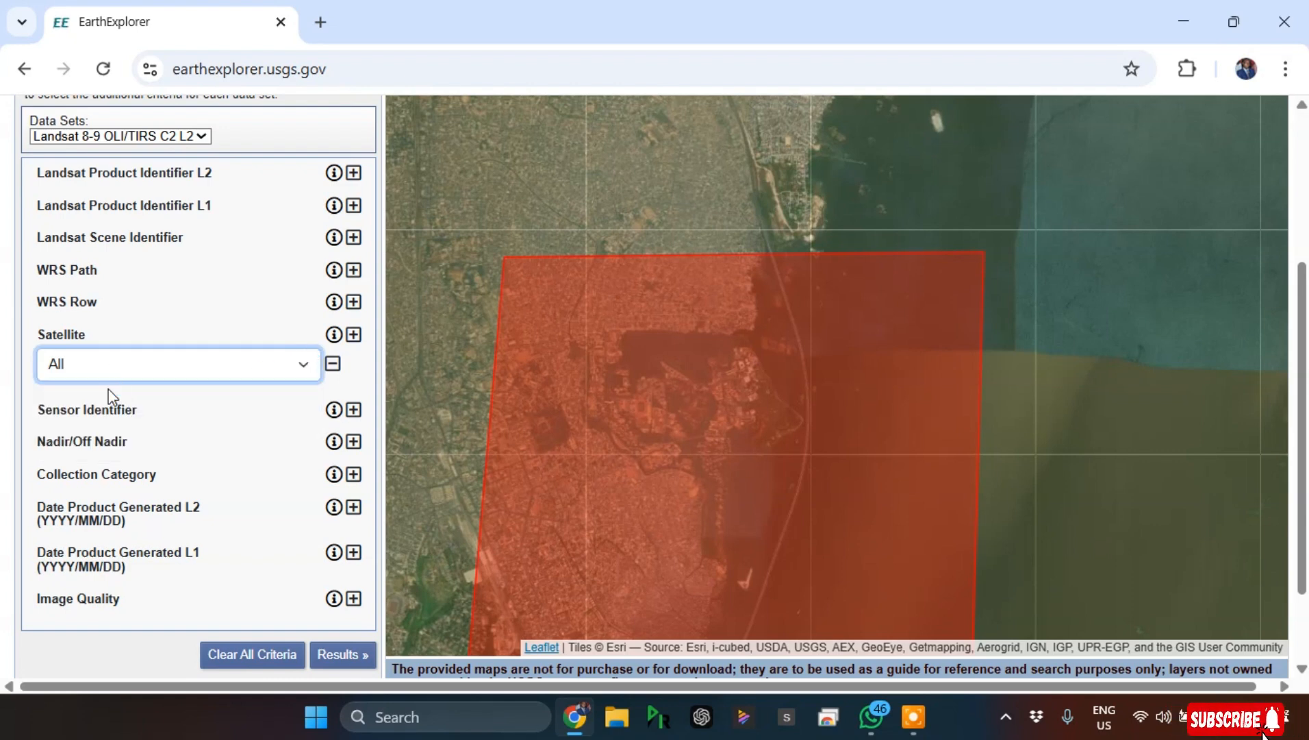
click(333, 363)
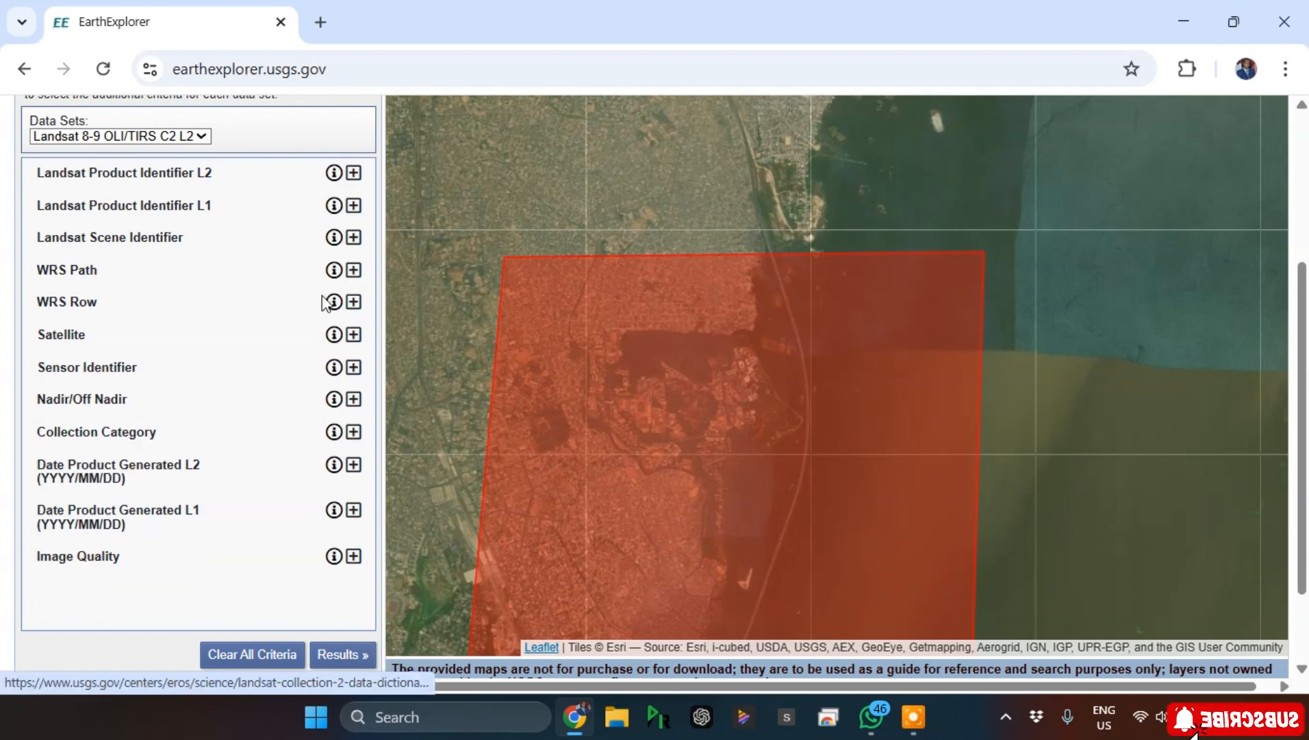
scroll(254, 387, down, 2)
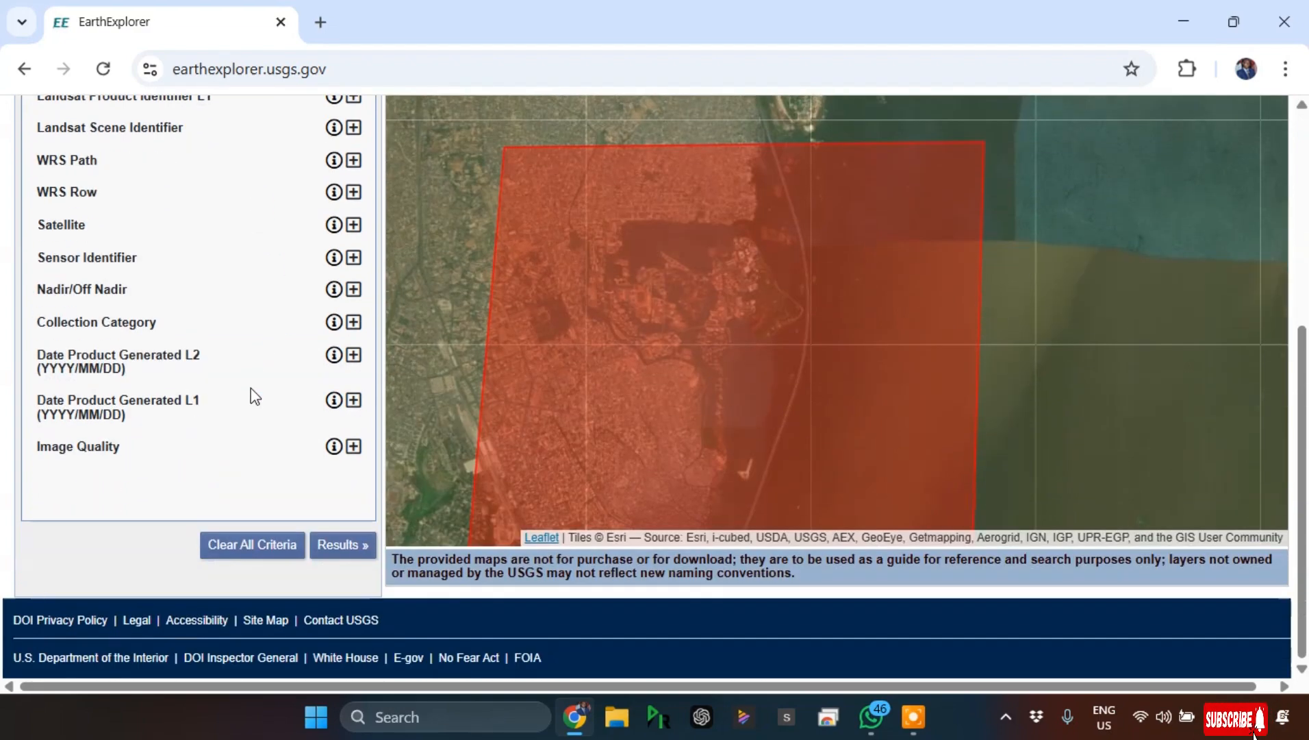
Step: Run the search and show the footprint of scene LC09_L2SP_191055_20241224_20241225_02_T1 on the map
click(344, 546)
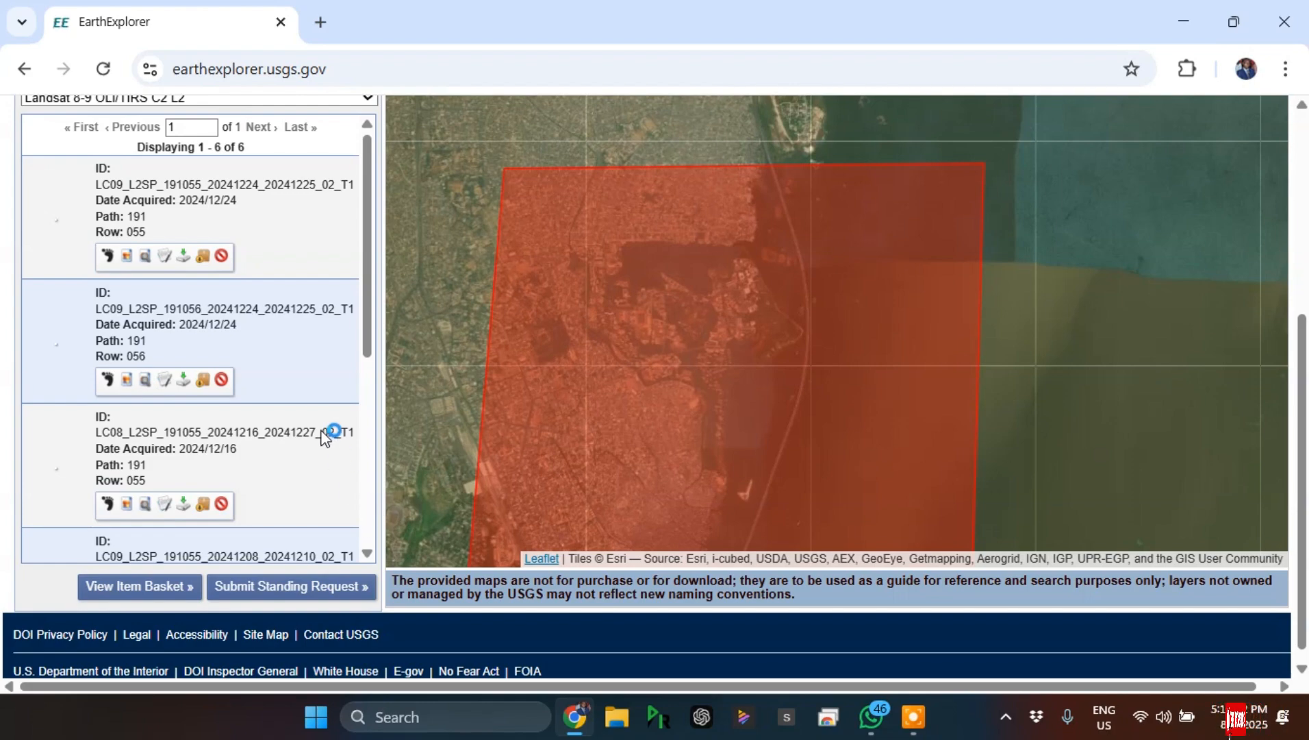
scroll(302, 294, up, 4)
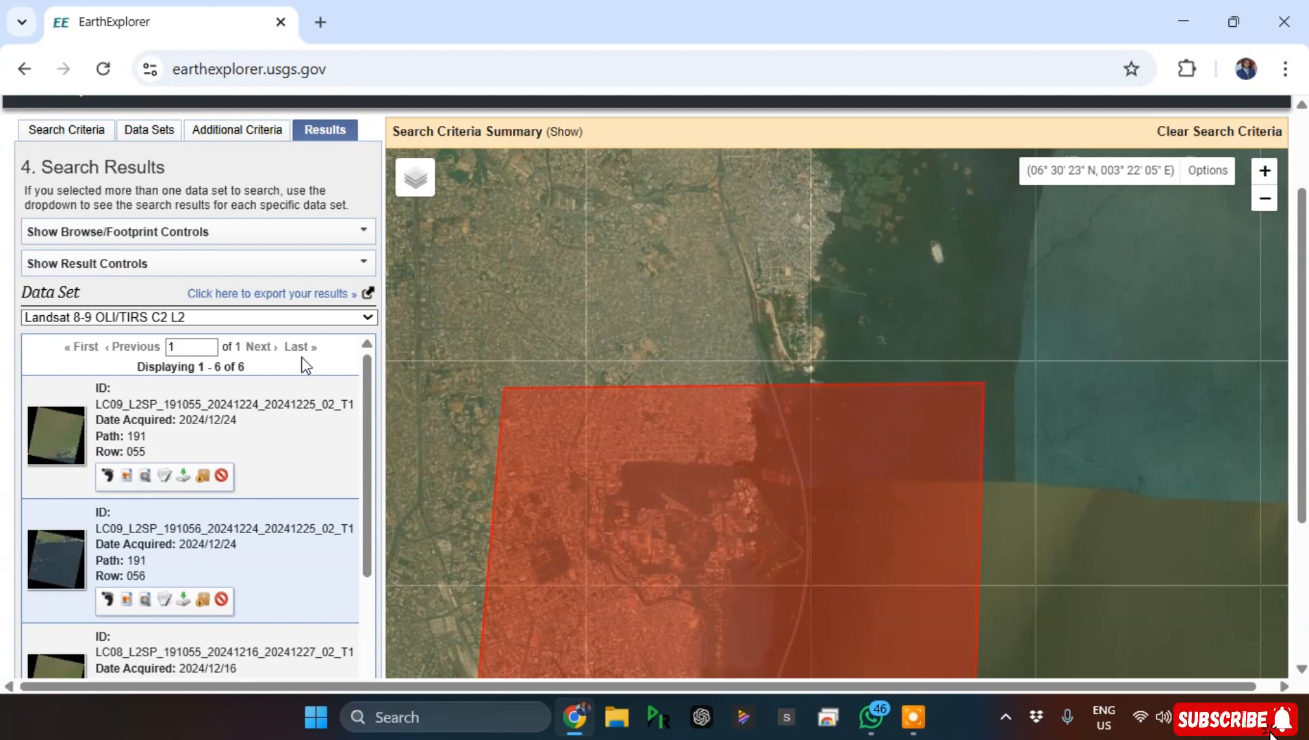
scroll(260, 435, down, 8)
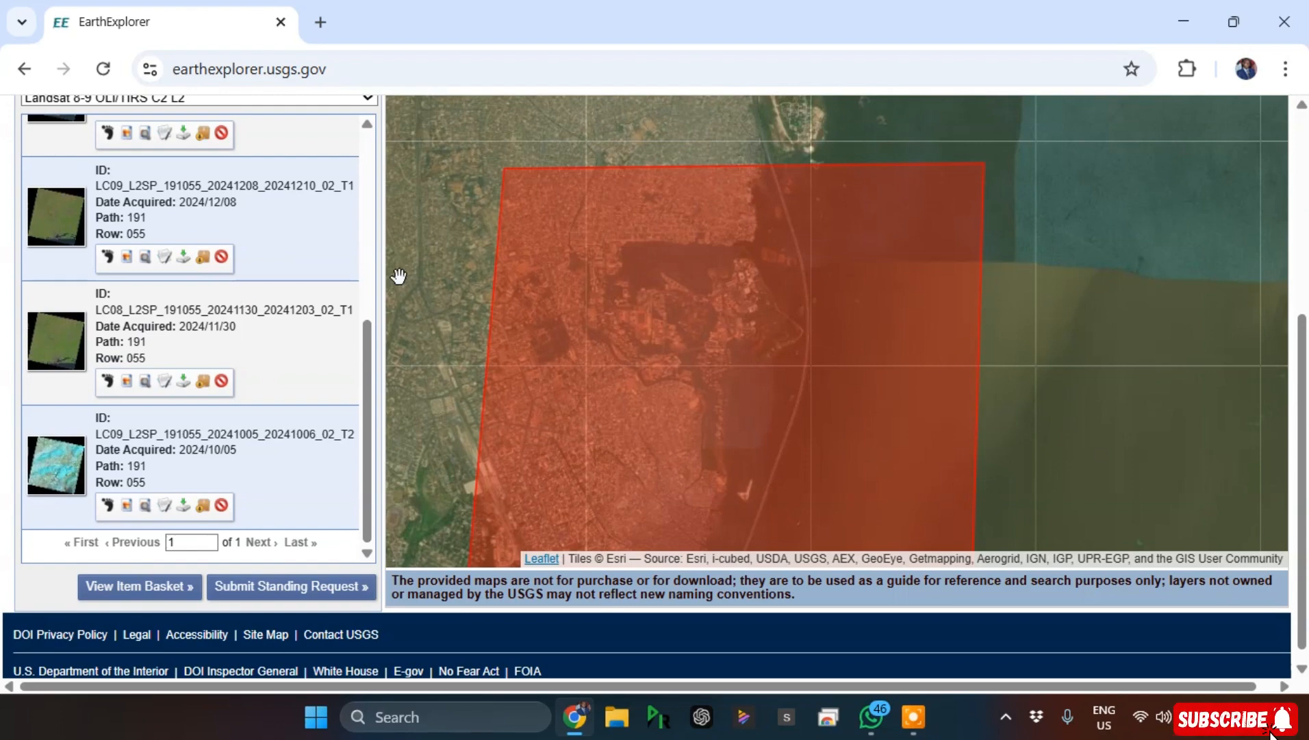
scroll(236, 329, up, 3)
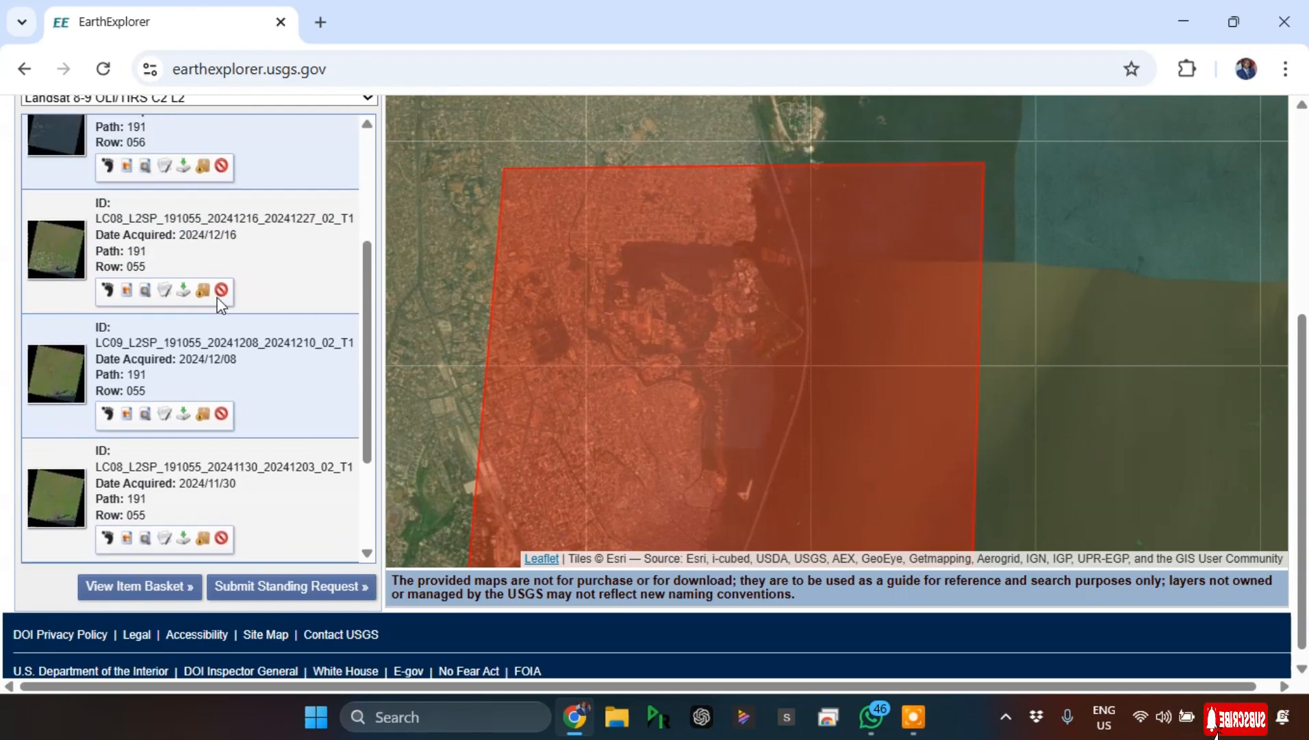
scroll(221, 305, up, 3)
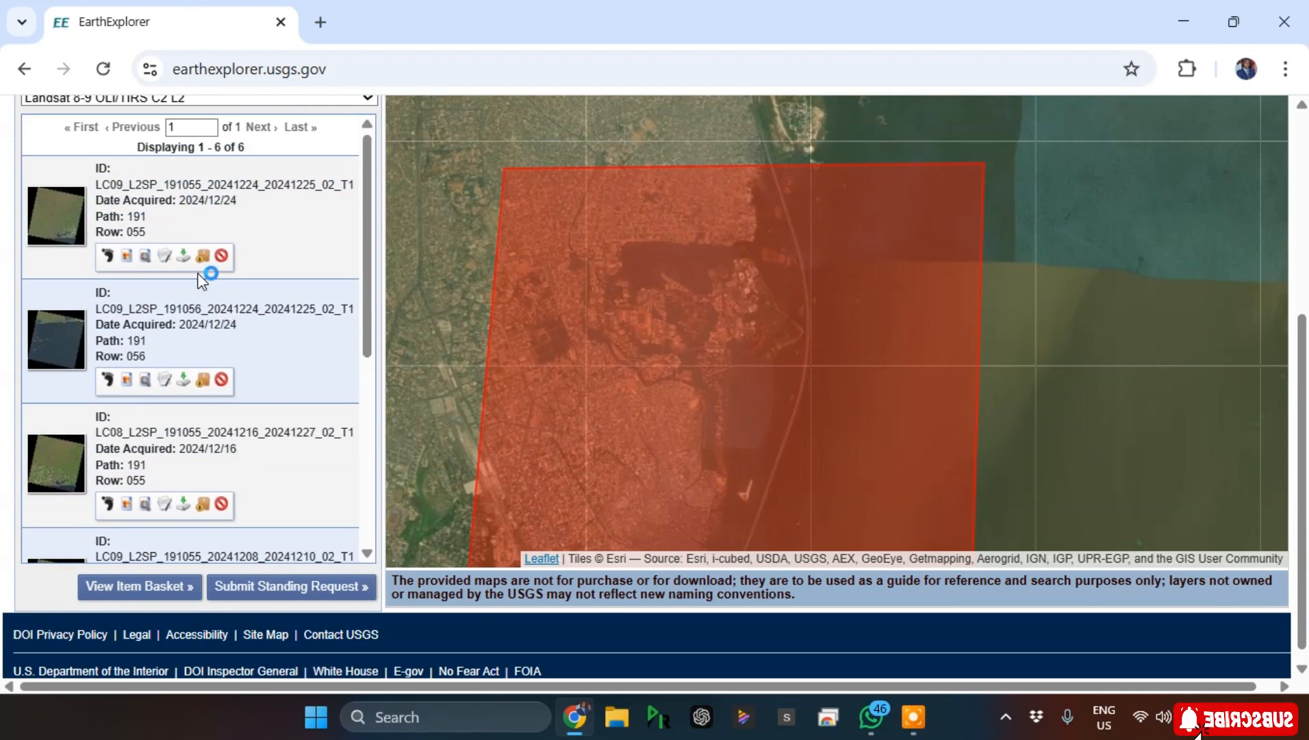
click(107, 257)
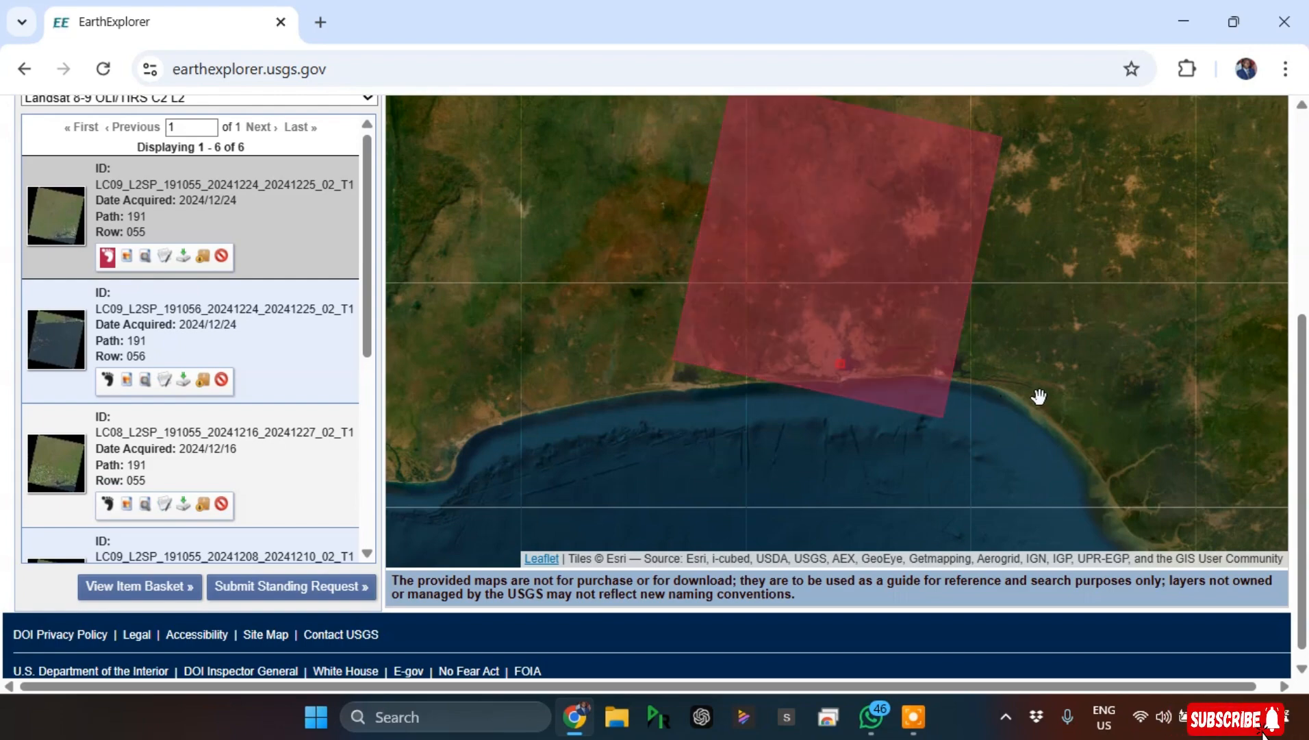
Step: Inspect how the footprint of scene LC09_L2SP_191055_20241224_20241225_02_T1 covers the search area on the map, and hide the footprint
scroll(952, 377, up, 1)
scroll(825, 488, down, 1)
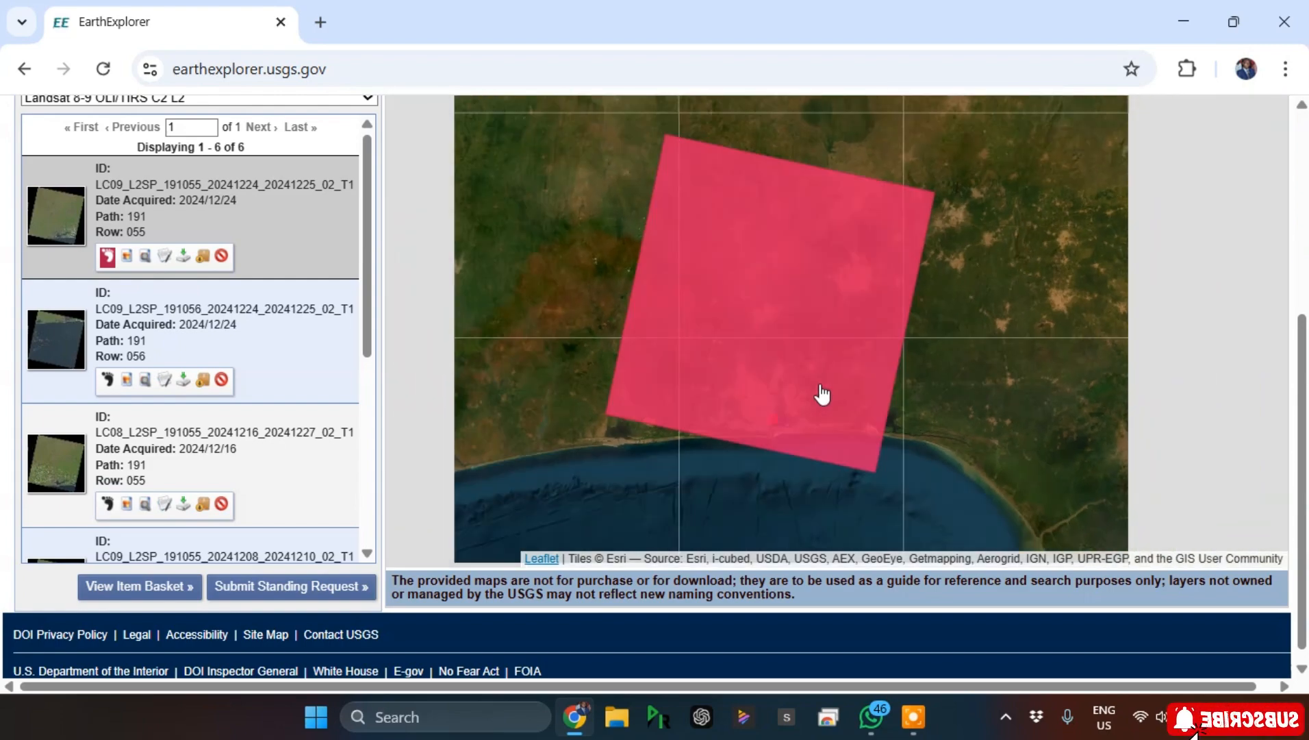
scroll(871, 467, up, 1)
scroll(620, 372, up, 1)
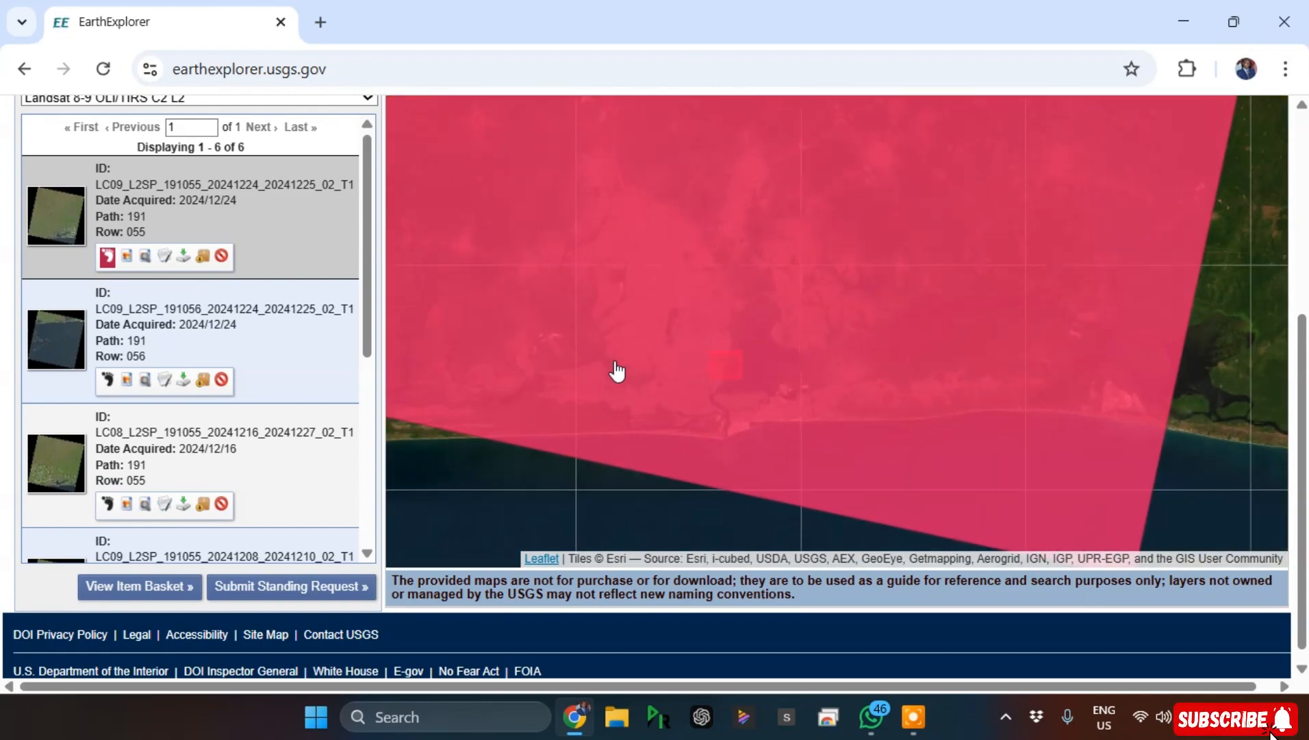
scroll(815, 354, down, 1)
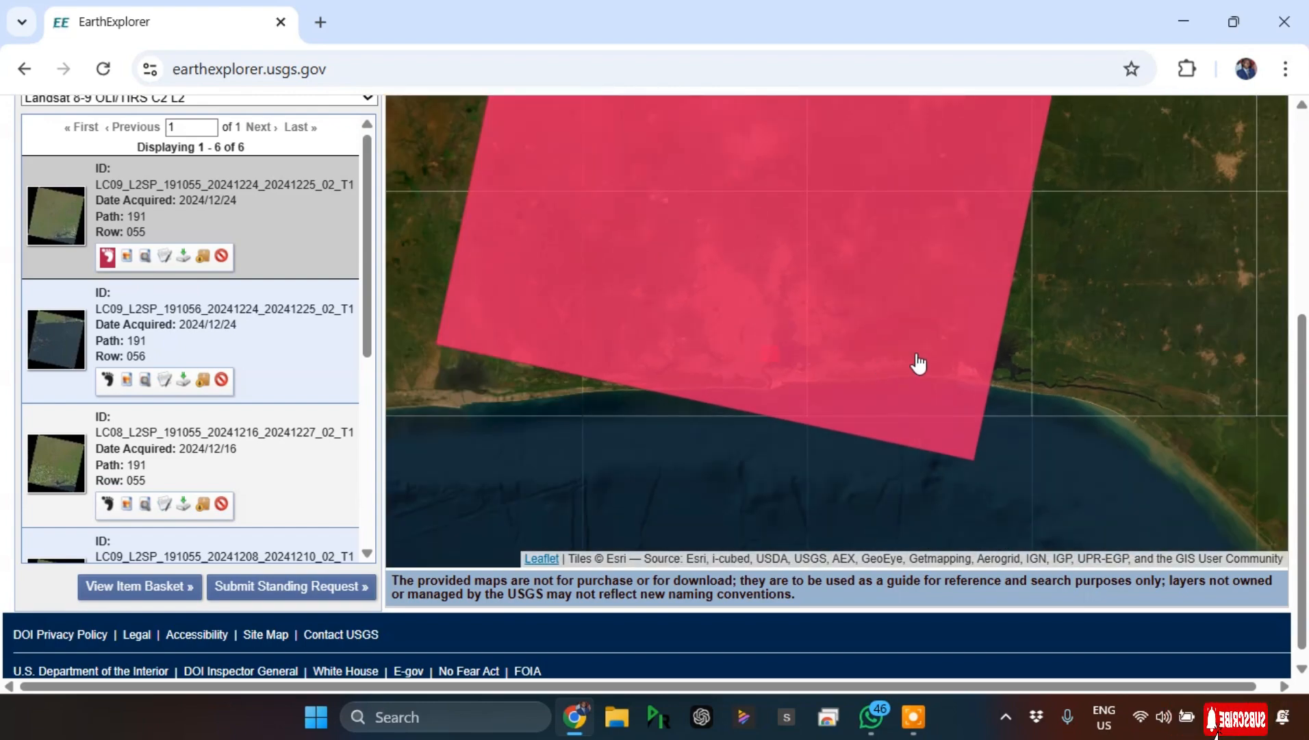
scroll(1030, 316, up, 1)
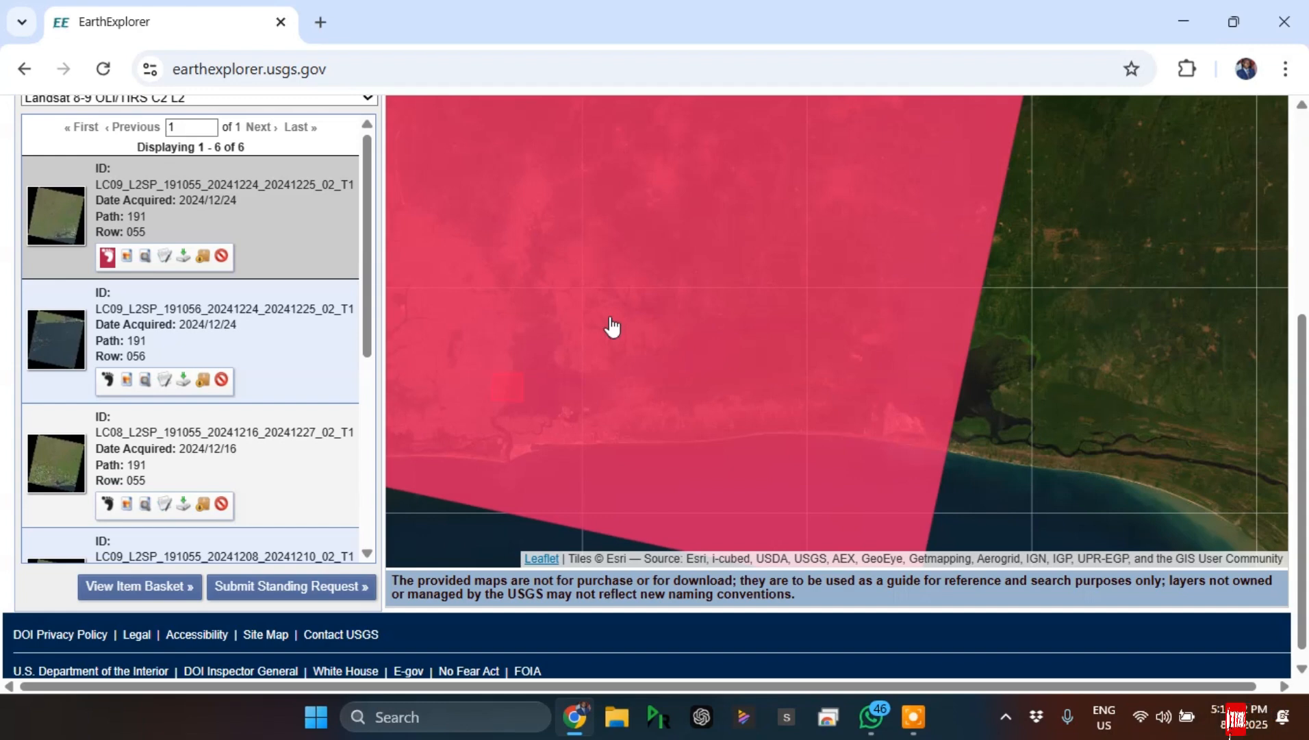
scroll(794, 287, down, 1)
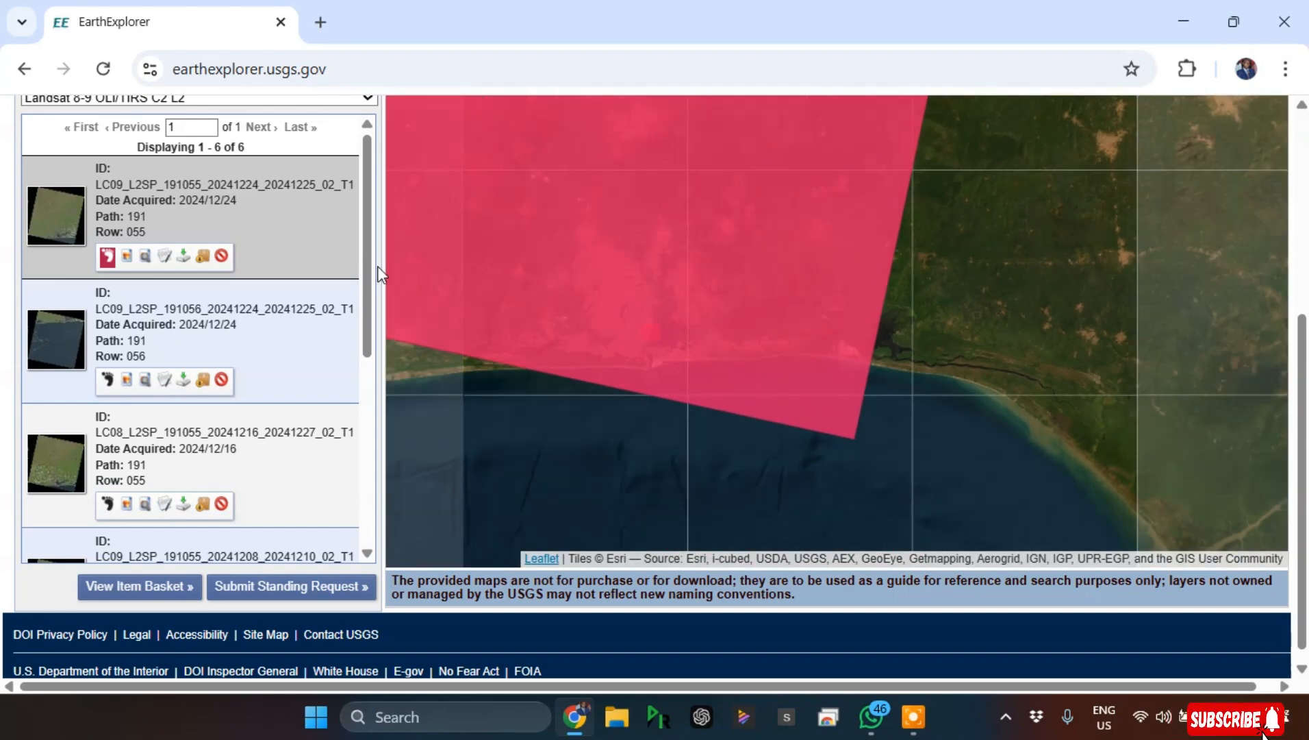
click(107, 257)
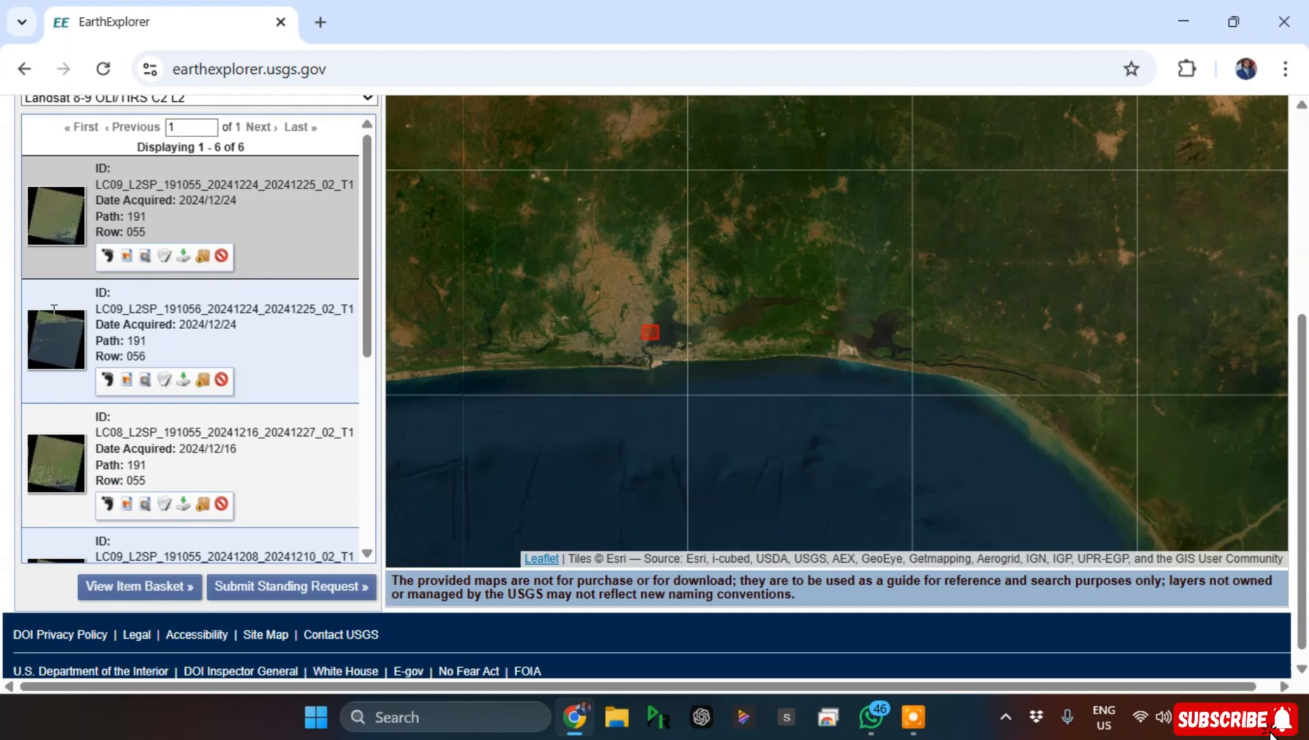
Step: Check the land and scene cloud cover in the metadata of scene LC09_L2SP_191055_20241224_20241225_02_T1, and close the metadata
click(165, 257)
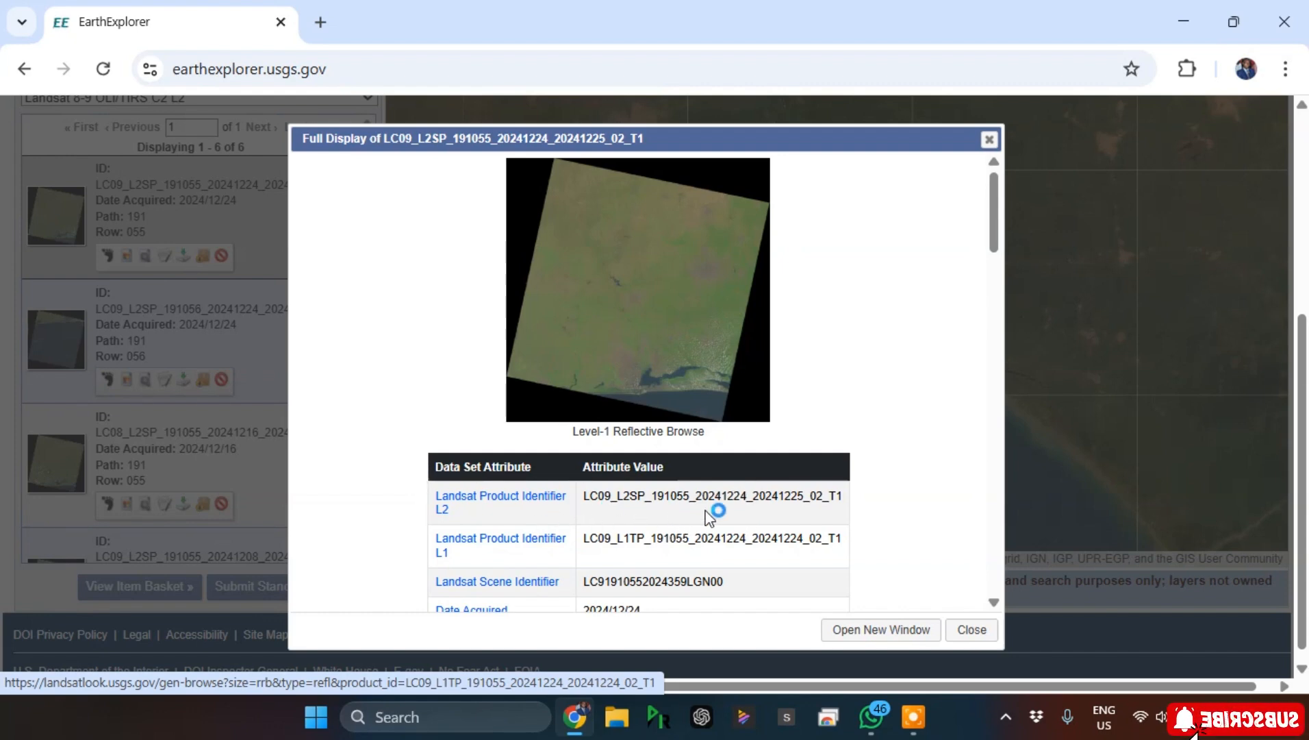
scroll(598, 460, down, 6)
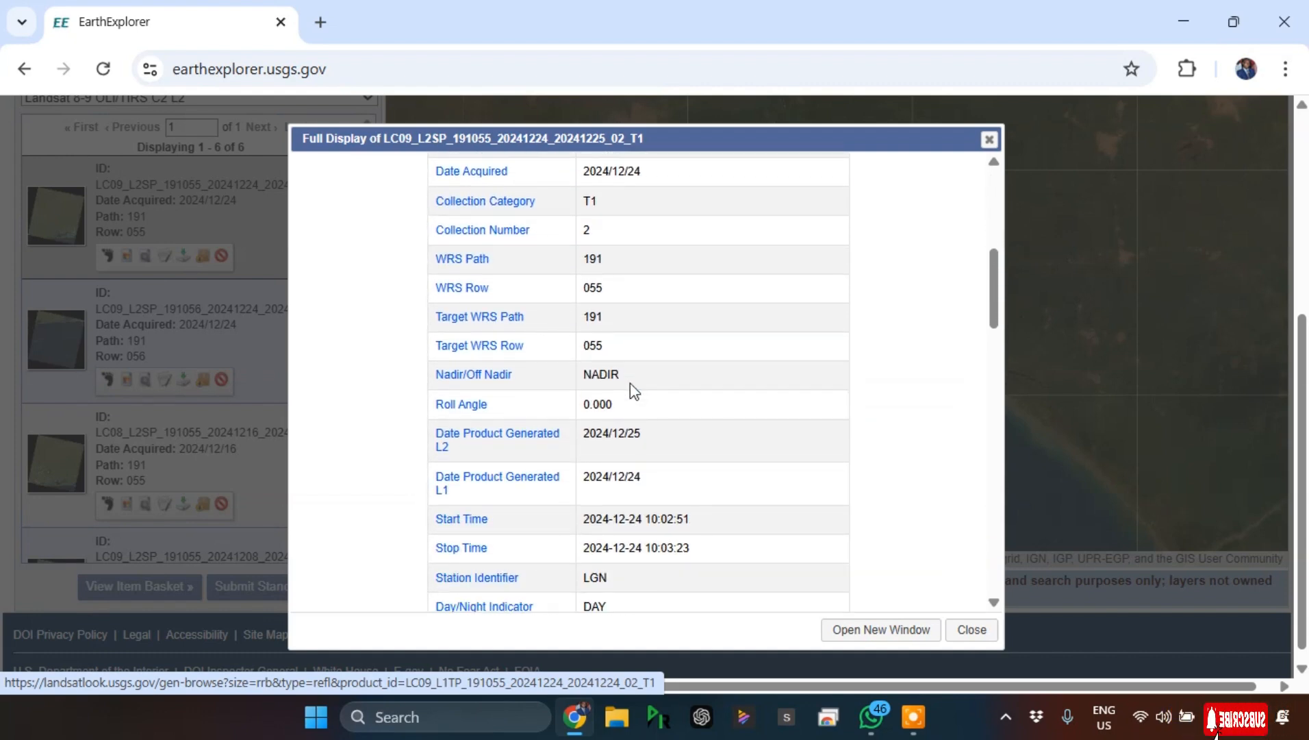
scroll(630, 382, down, 3)
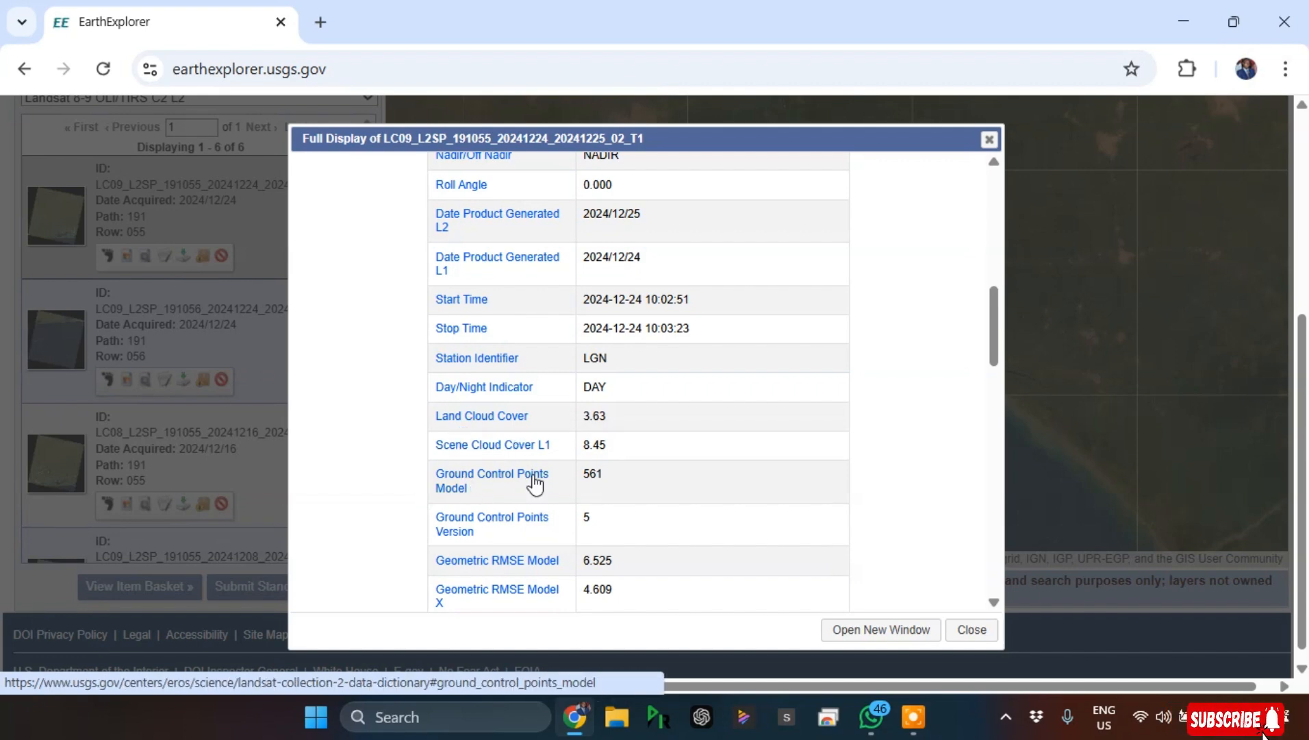
scroll(517, 307, down, 2)
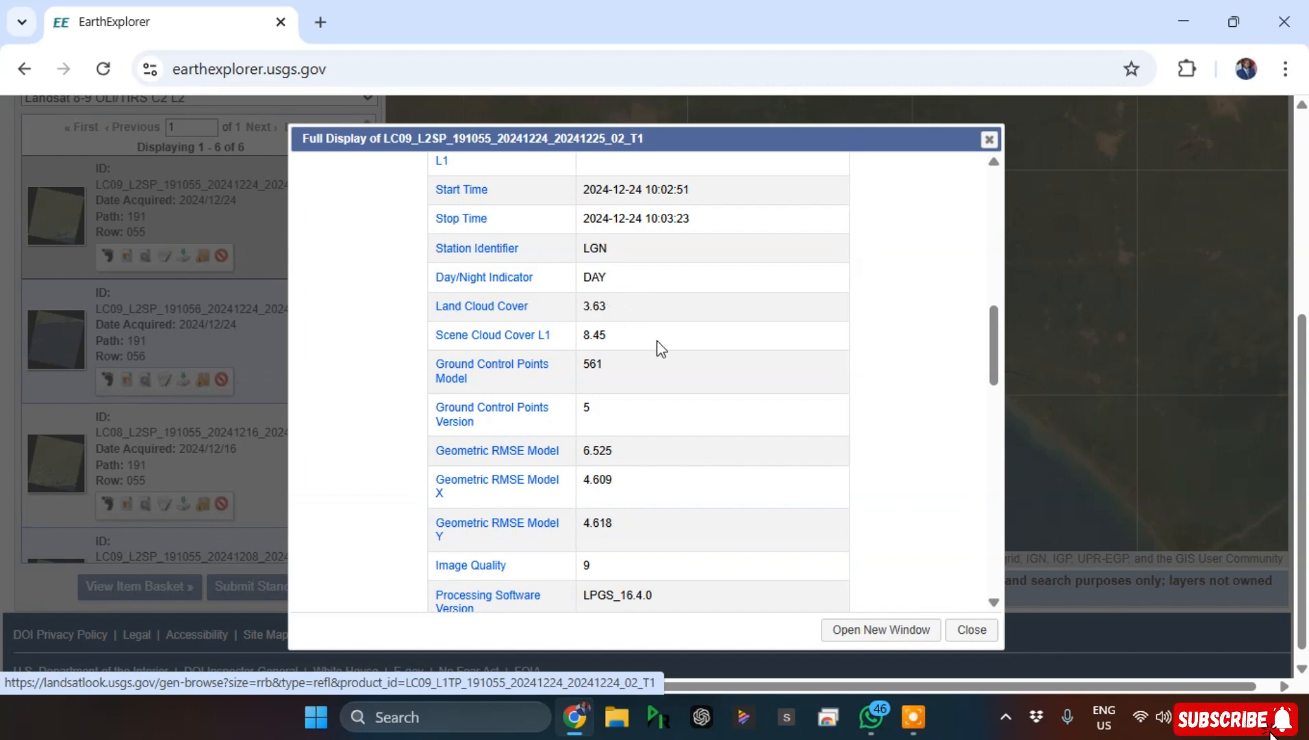
click(988, 140)
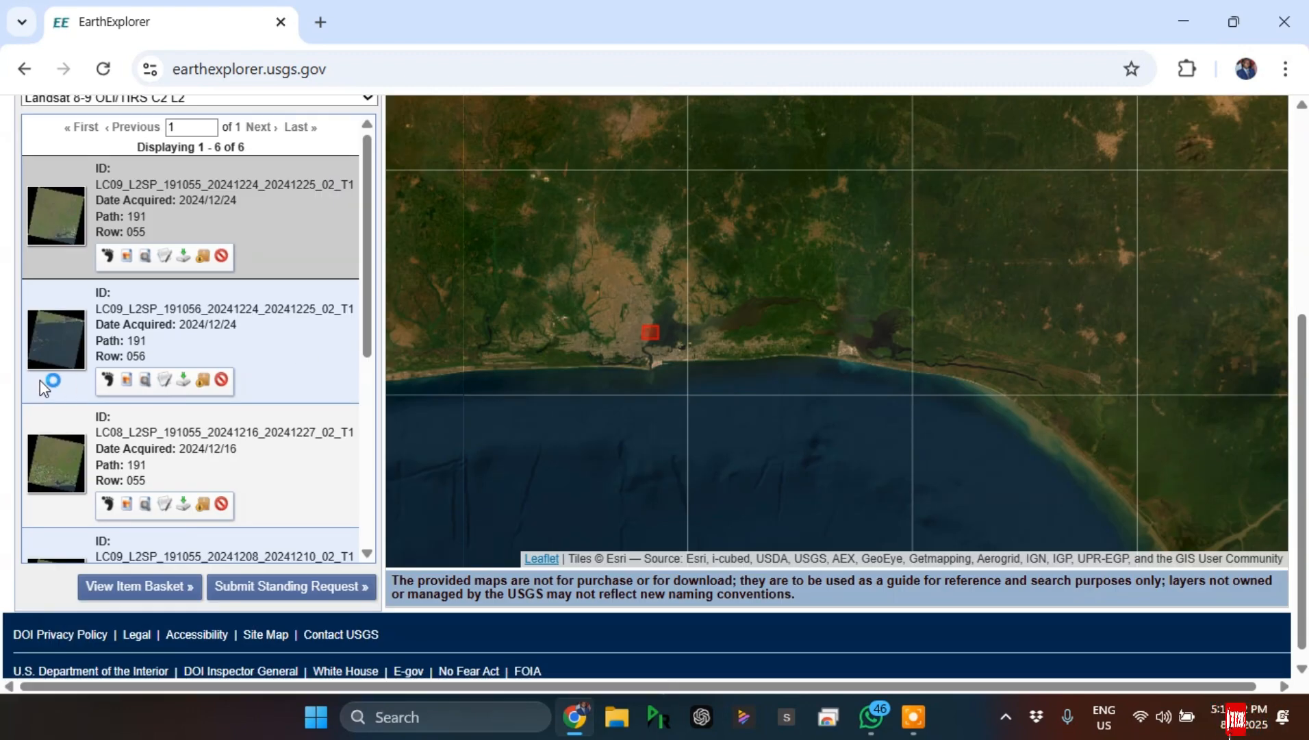
Step: Check the cloud cover attributes in the metadata of the row 056 scene LC09_L2SP_191056_20241224_20241225_02_T1, and close the metadata
click(165, 380)
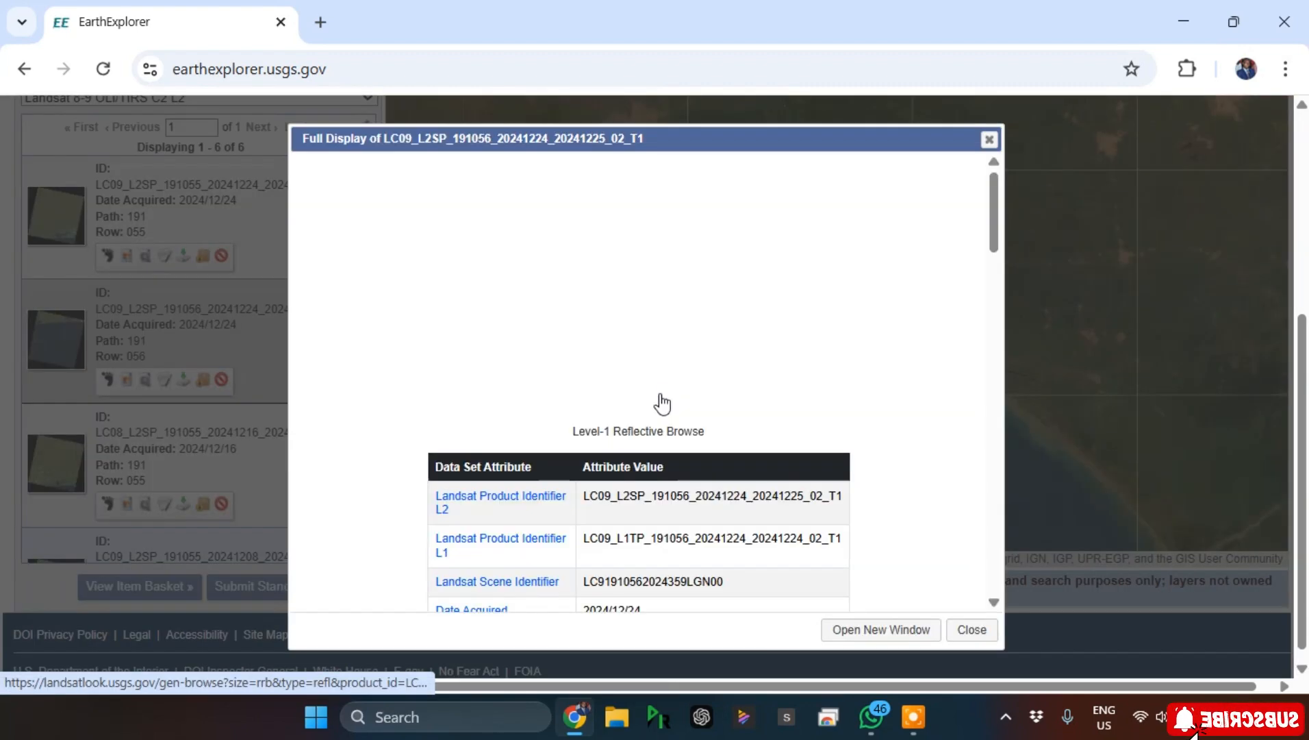
scroll(696, 539, down, 6)
scroll(658, 446, down, 3)
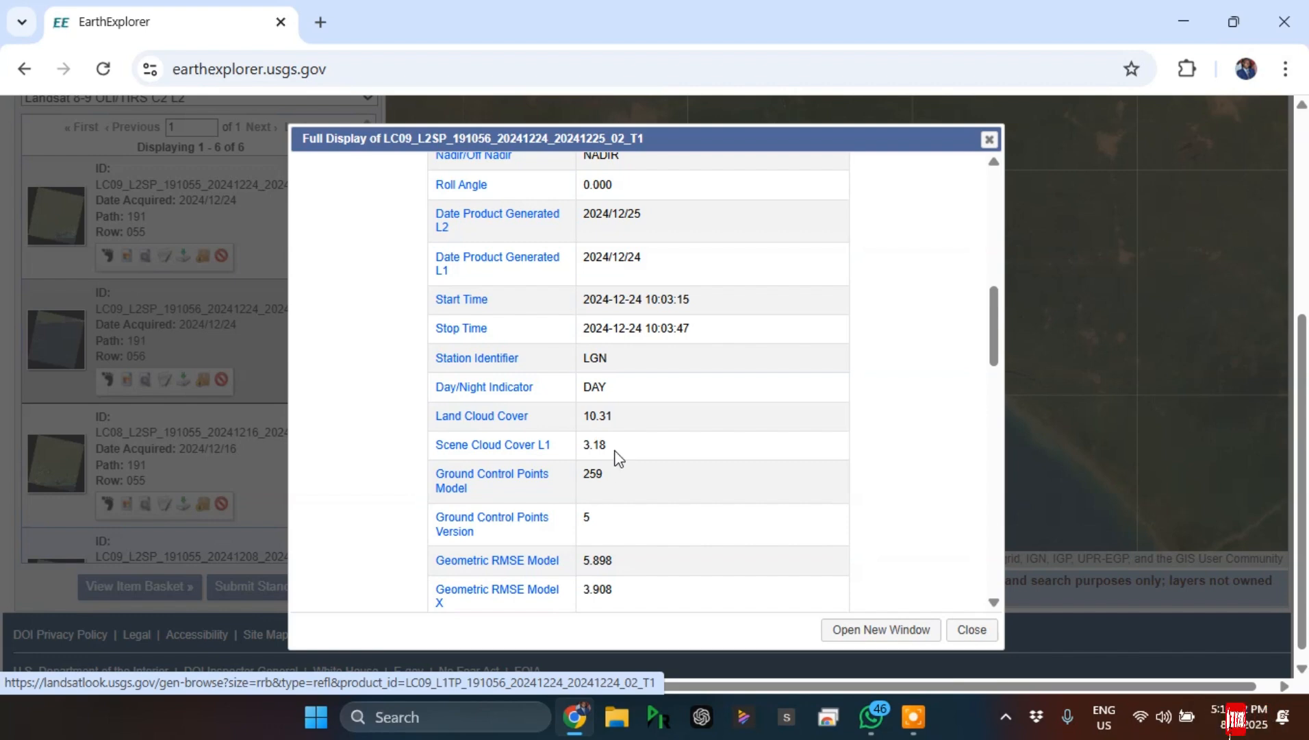
click(989, 141)
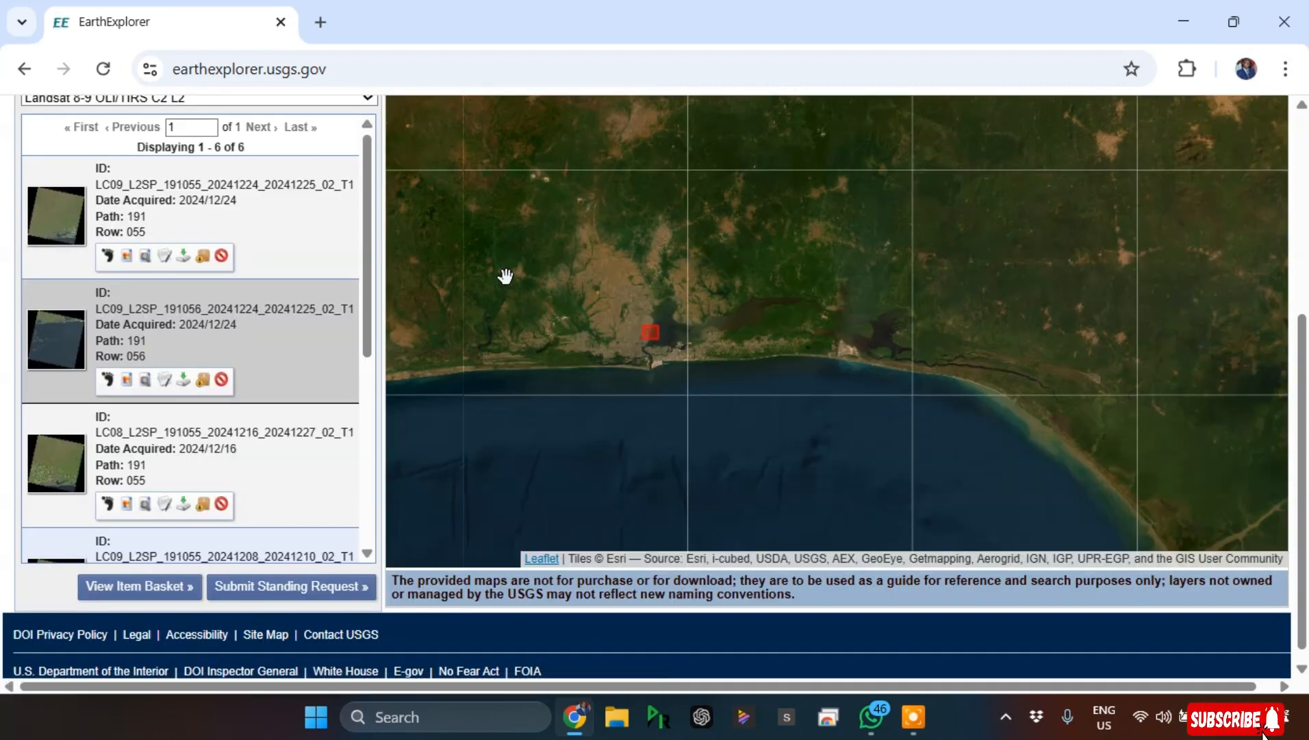
Step: Show the footprint of scene LC09_L2SP_191056_20241224_20241225_02_T1 and inspect its coverage around the search area
click(109, 380)
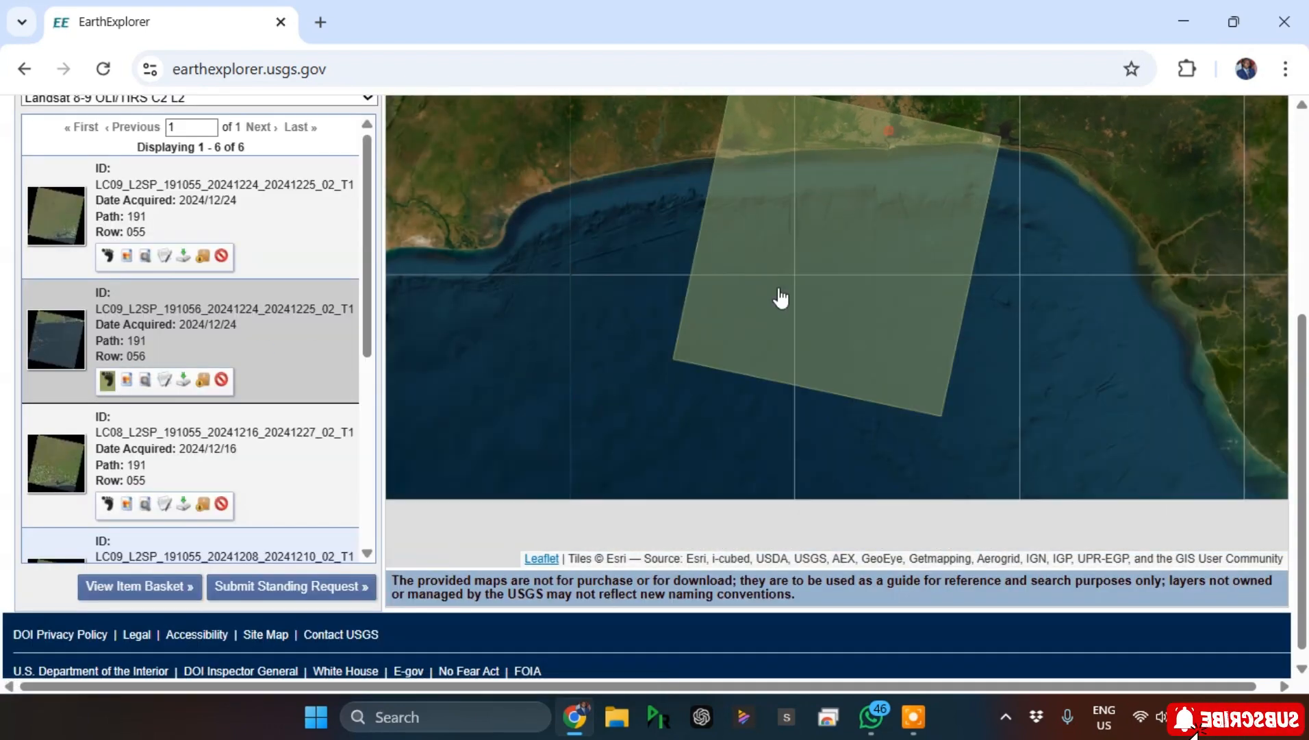
scroll(863, 321, down, 1)
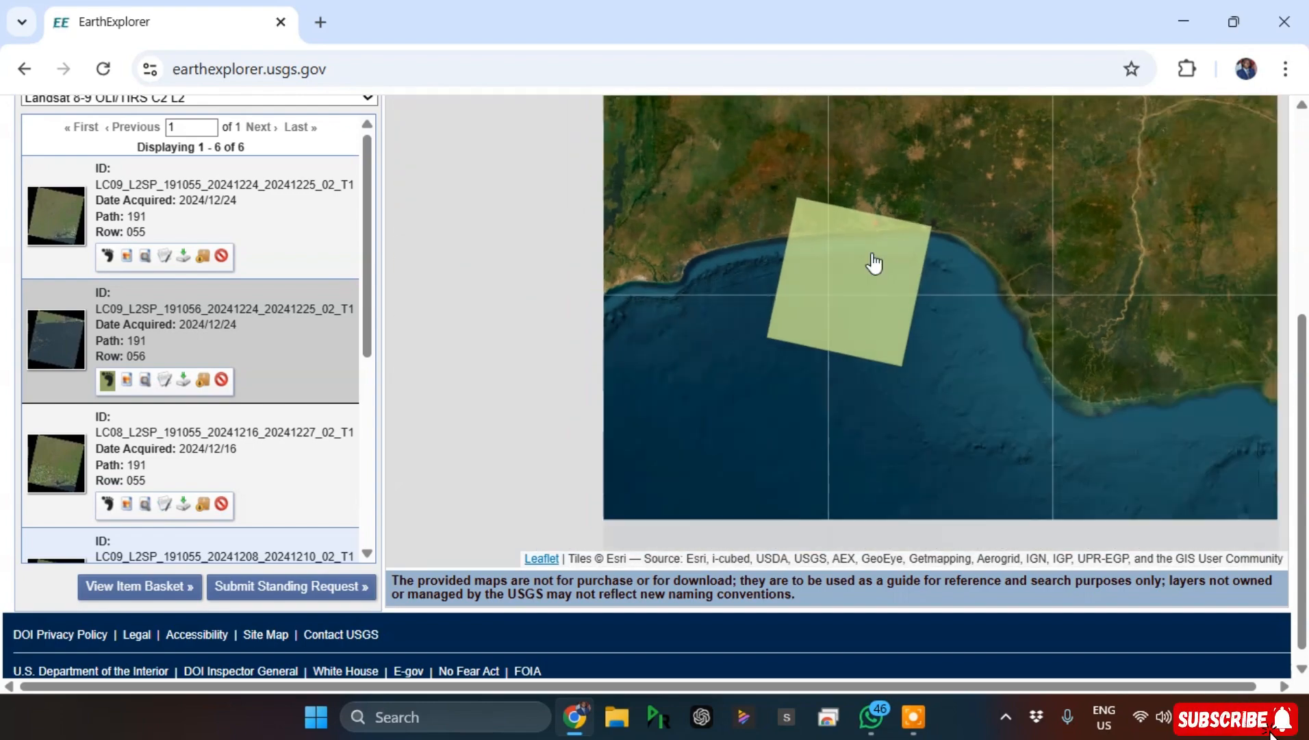
scroll(869, 250, up, 1)
scroll(902, 177, up, 1)
scroll(891, 274, up, 1)
scroll(848, 254, up, 1)
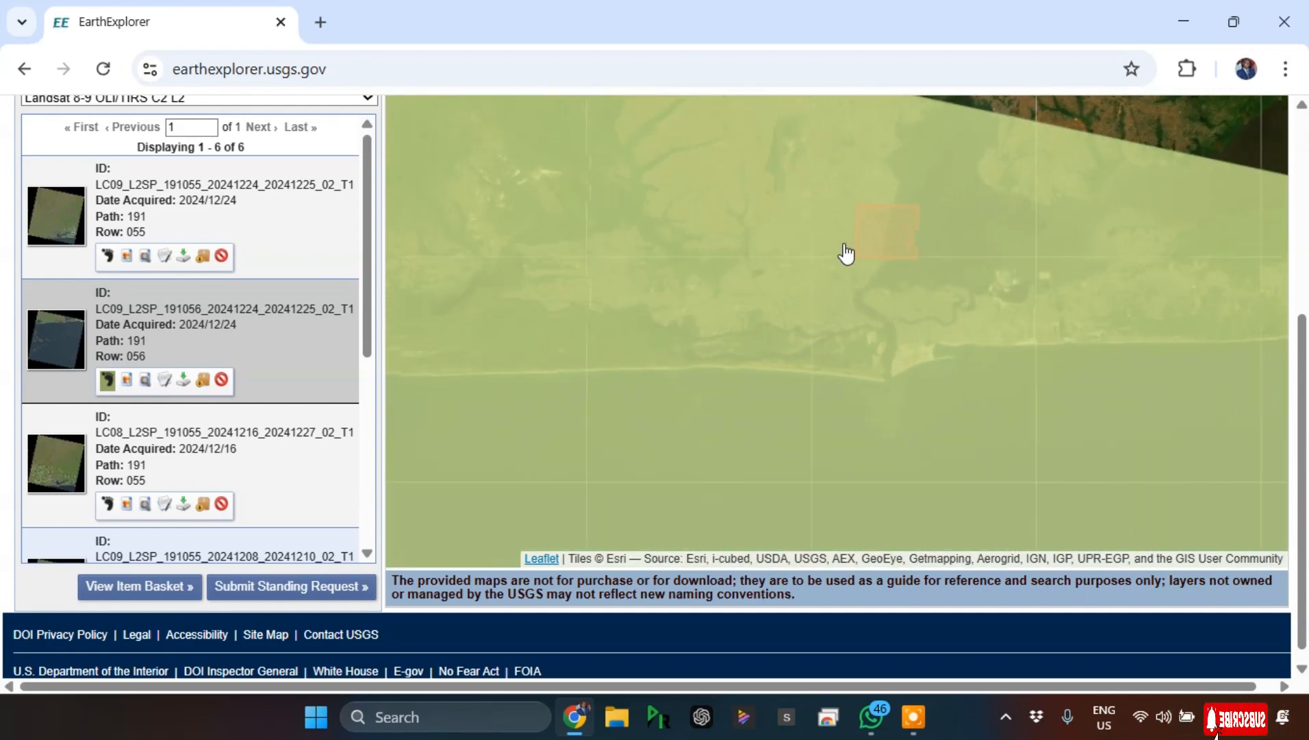
scroll(900, 274, down, 3)
scroll(877, 386, up, 1)
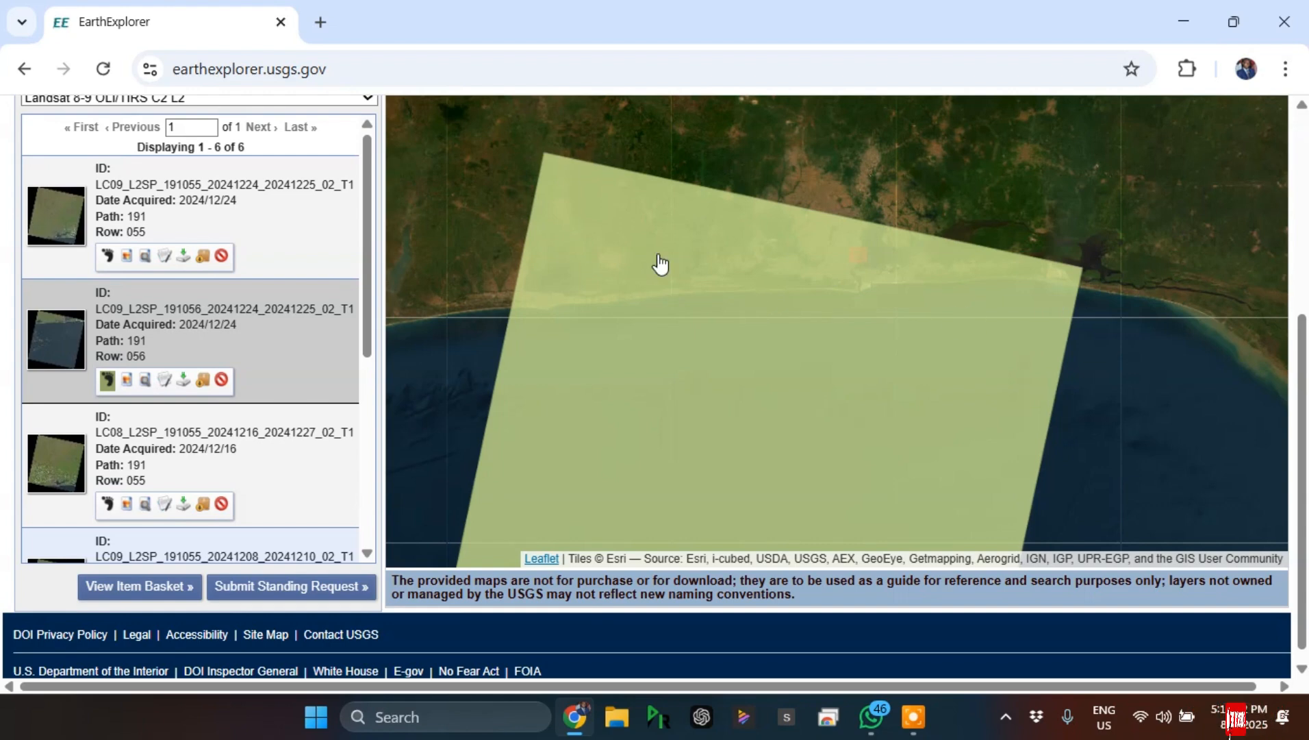
Step: Check the cloud cover attributes in the metadata of scene LC08_L2SP_191055_20241216_20241227_02_T1, and close the metadata
scroll(212, 421, down, 3)
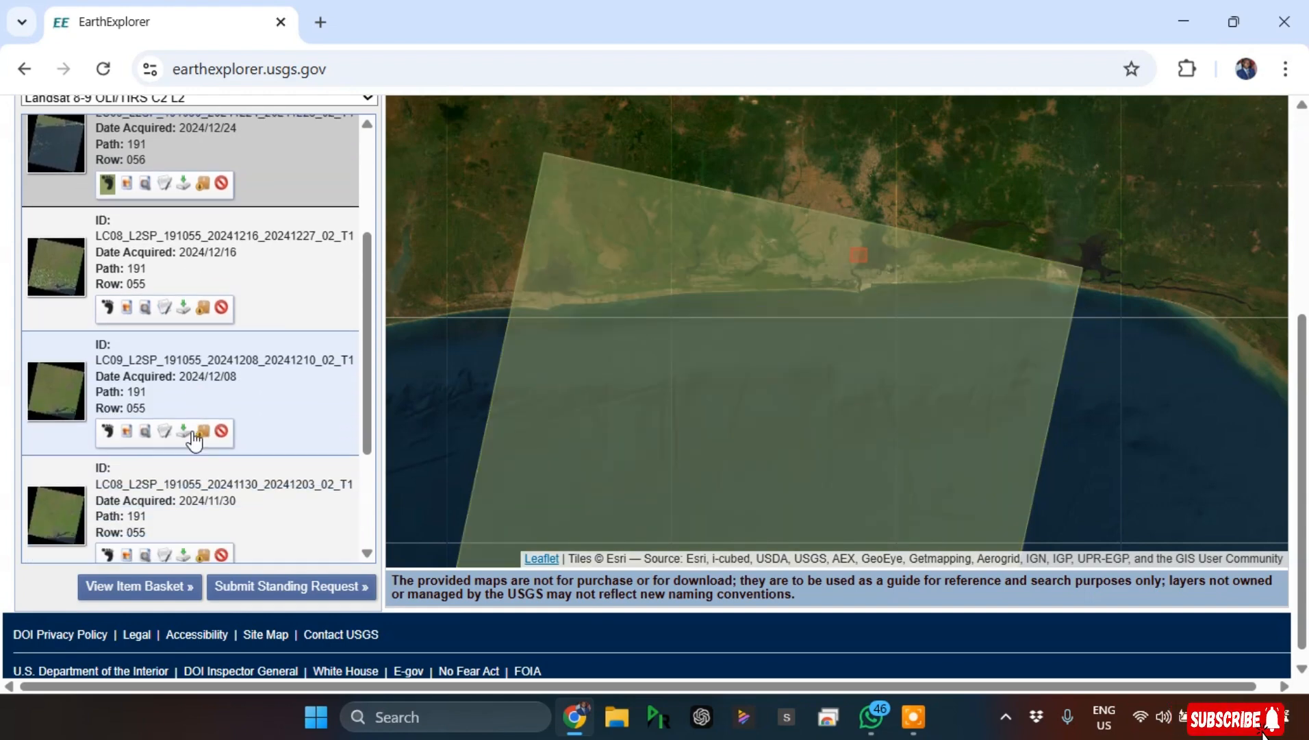
click(166, 286)
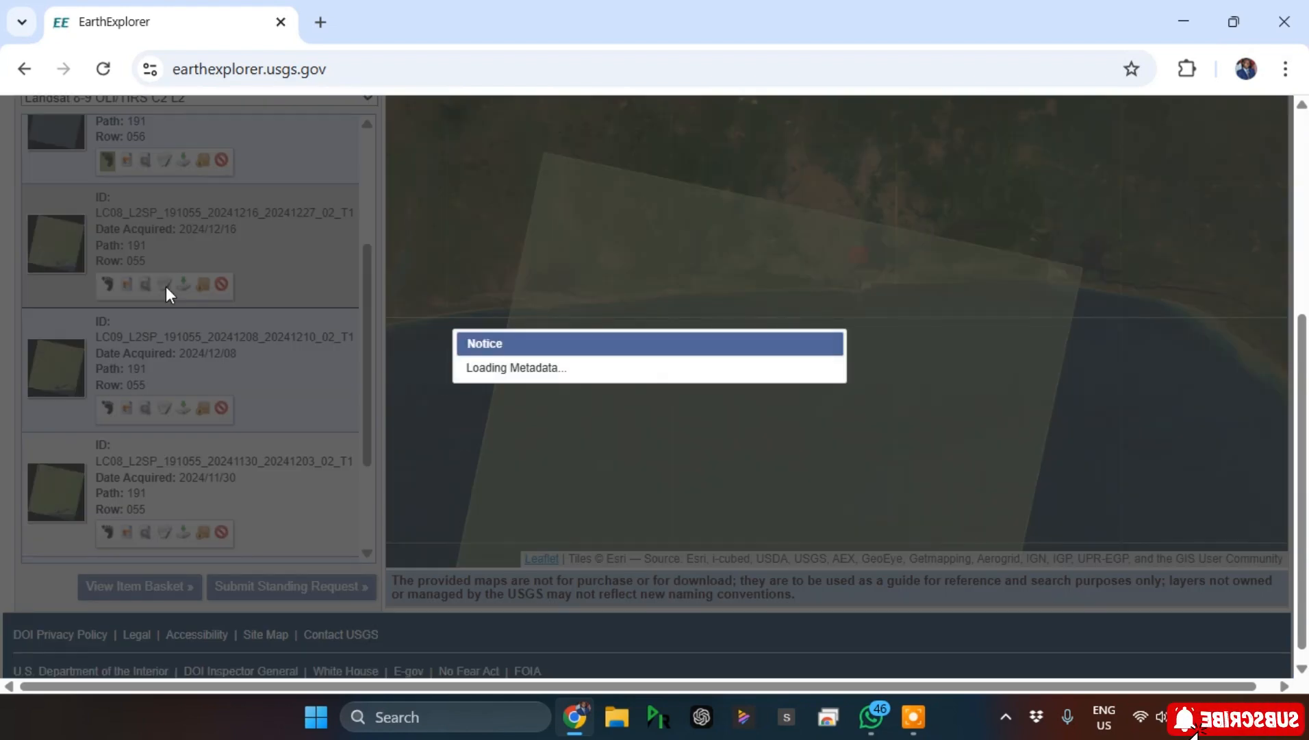
scroll(644, 479, down, 6)
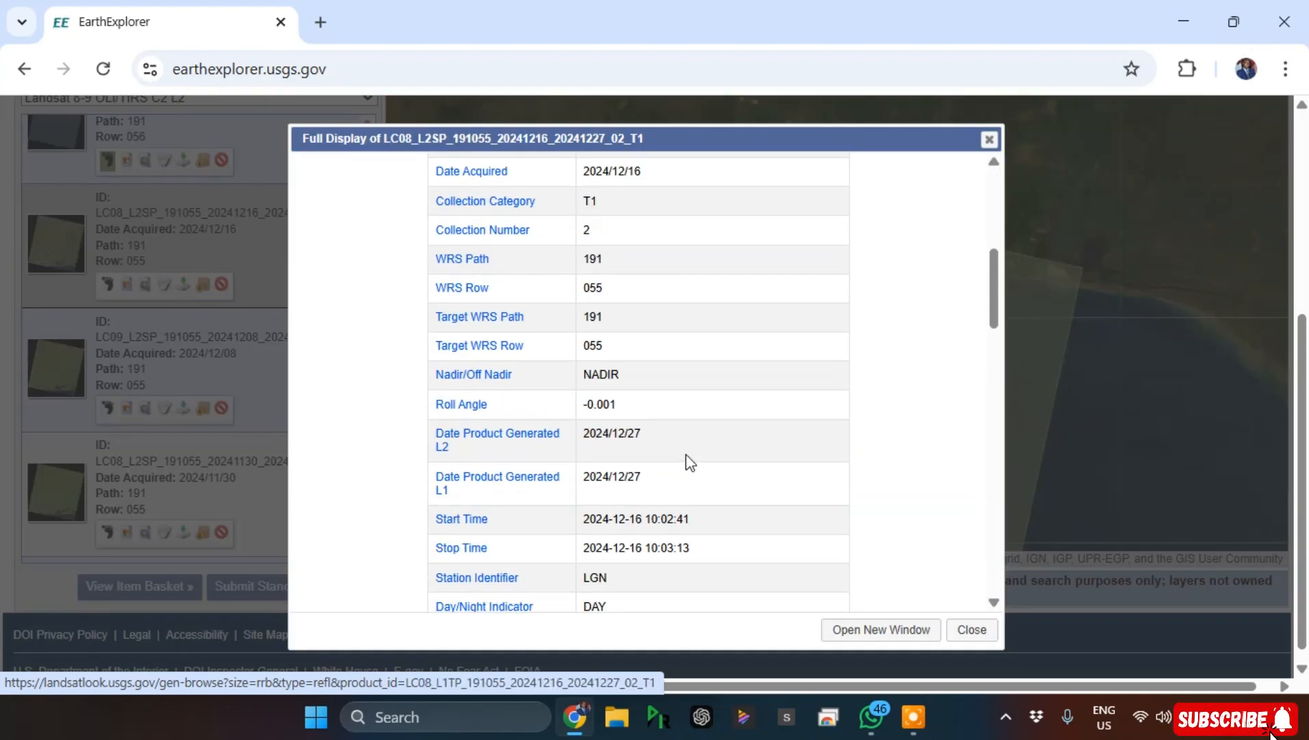
scroll(689, 463, down, 2)
scroll(691, 460, down, 1)
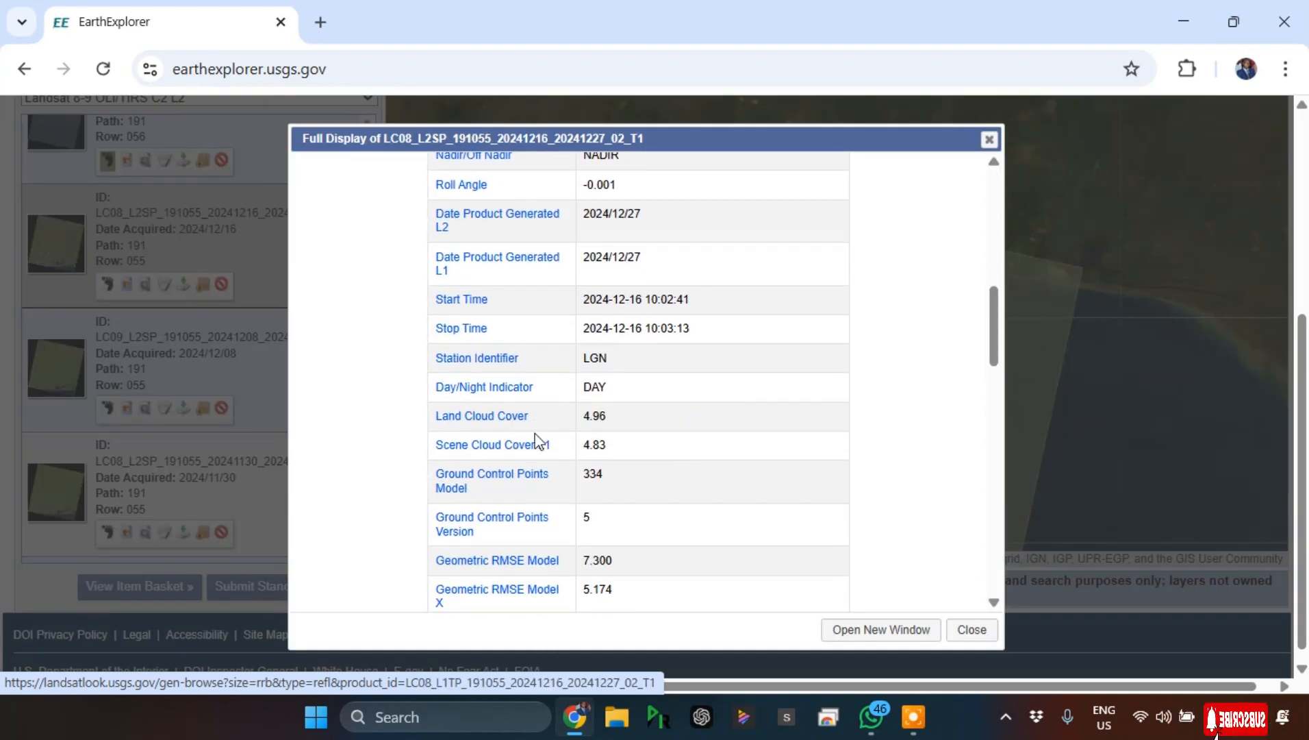
click(989, 139)
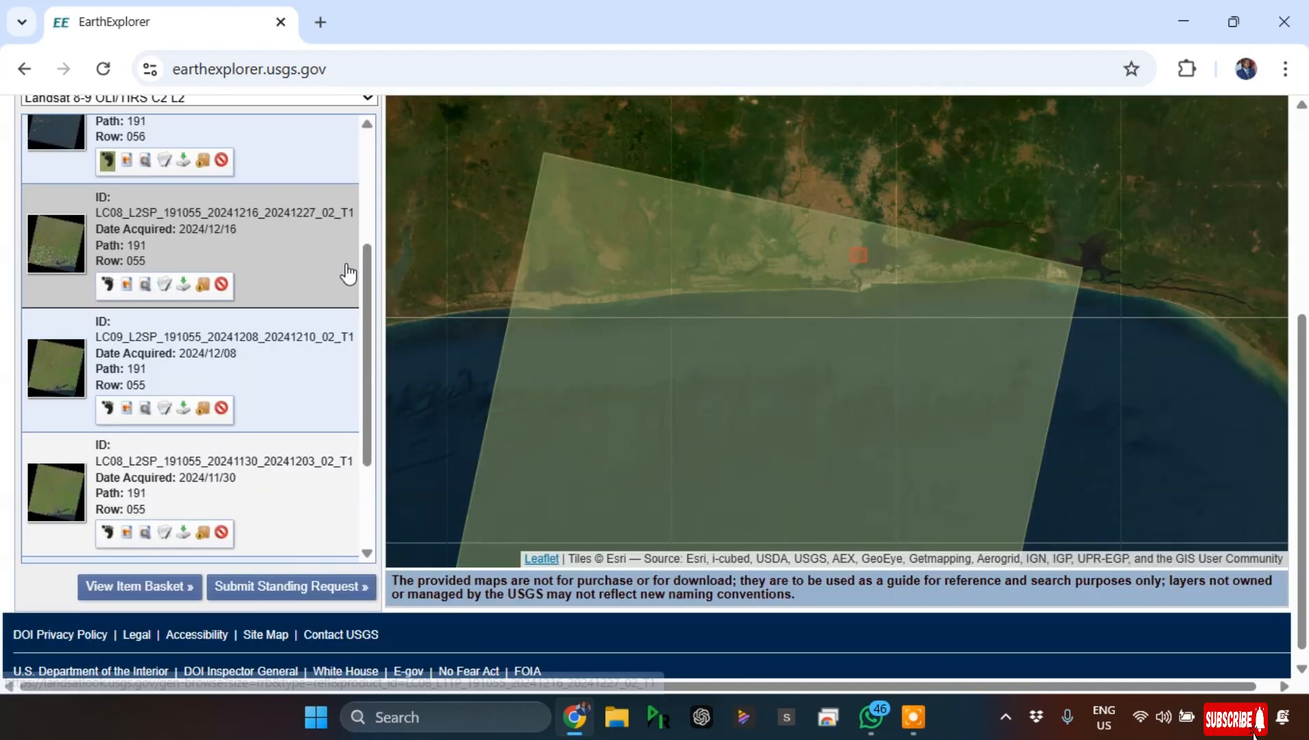
Step: Compare the 2024/12/08 scene's footprint with the row 056 footprint on the map, and hide all footprints
click(109, 411)
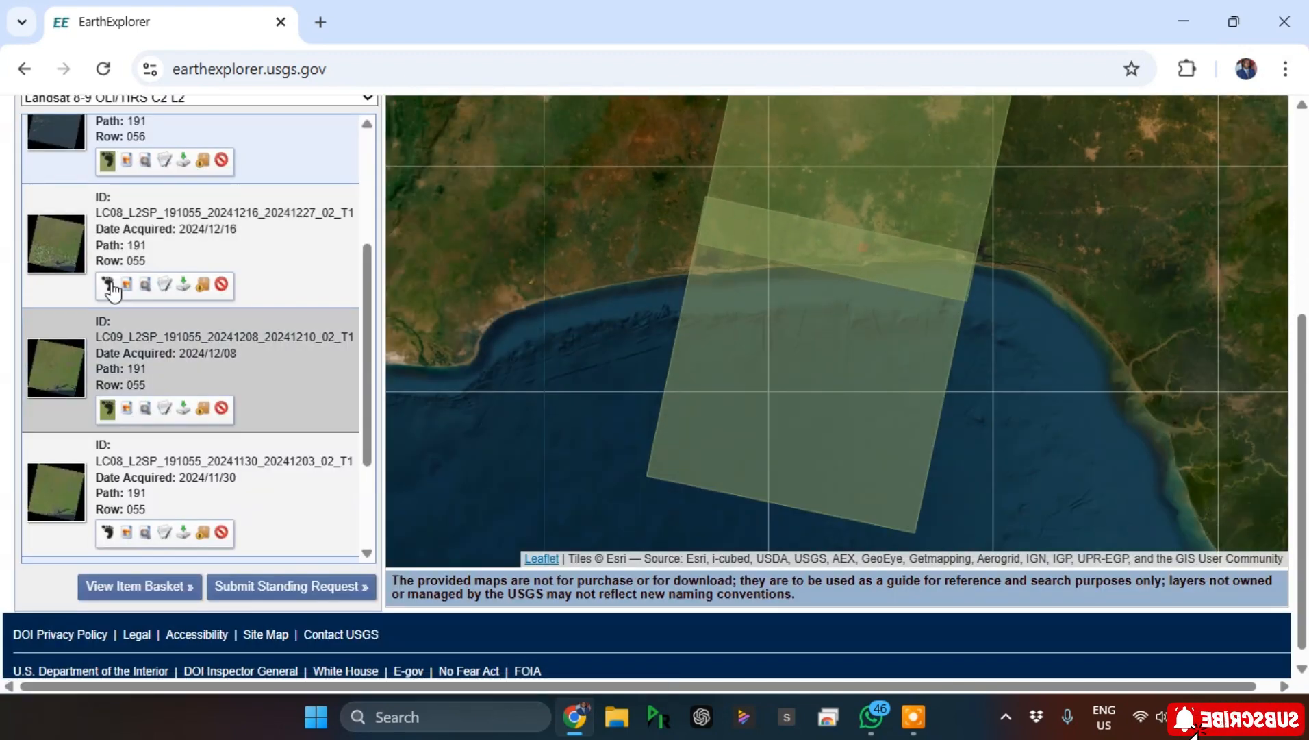
click(107, 162)
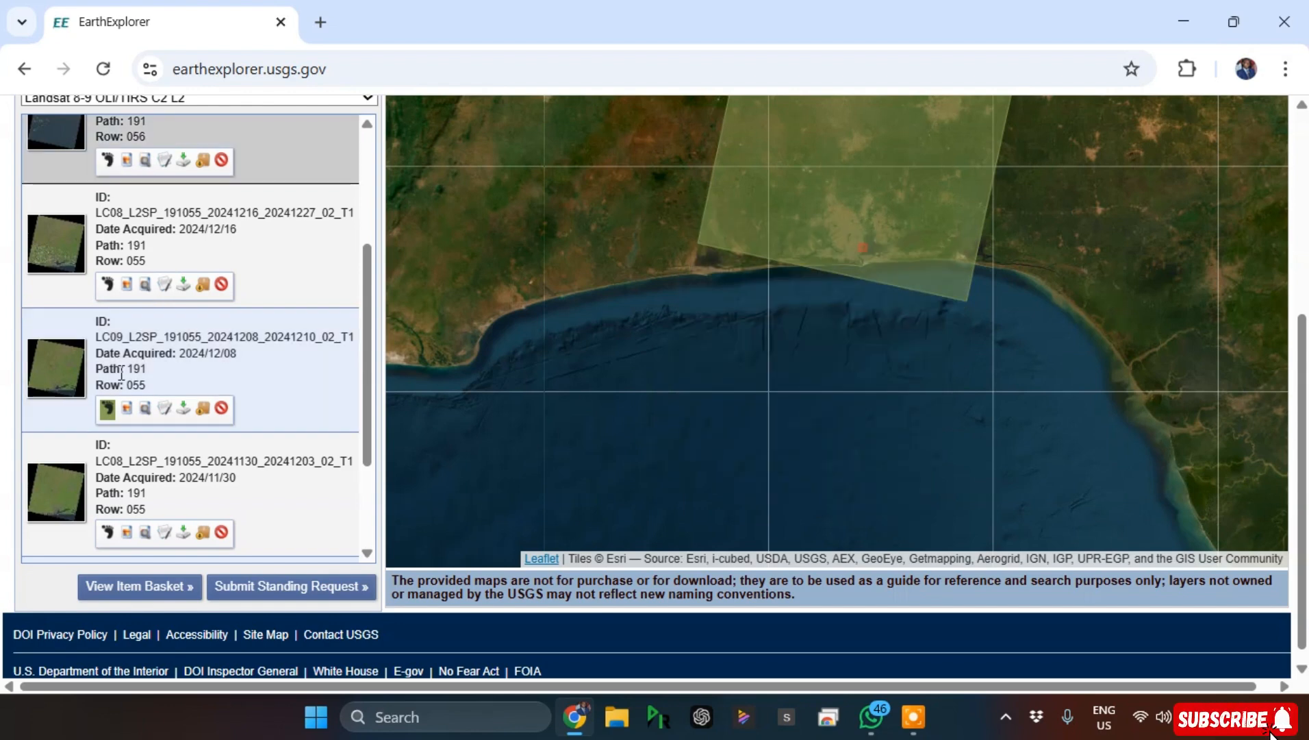
click(110, 411)
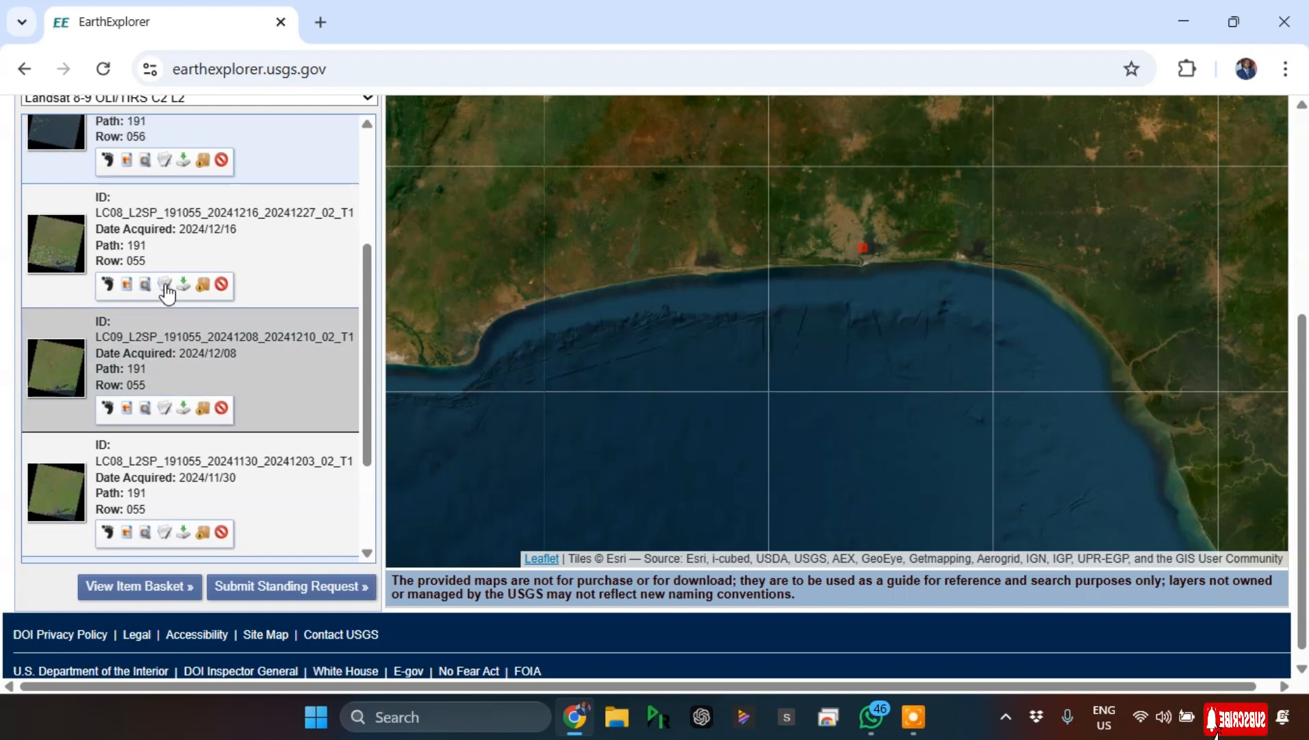
click(107, 285)
click(107, 285)
Step: Review the metadata of the 2024/12/16 scene again for cloud cover and show that scene's footprint on the map
scroll(165, 309, up, 3)
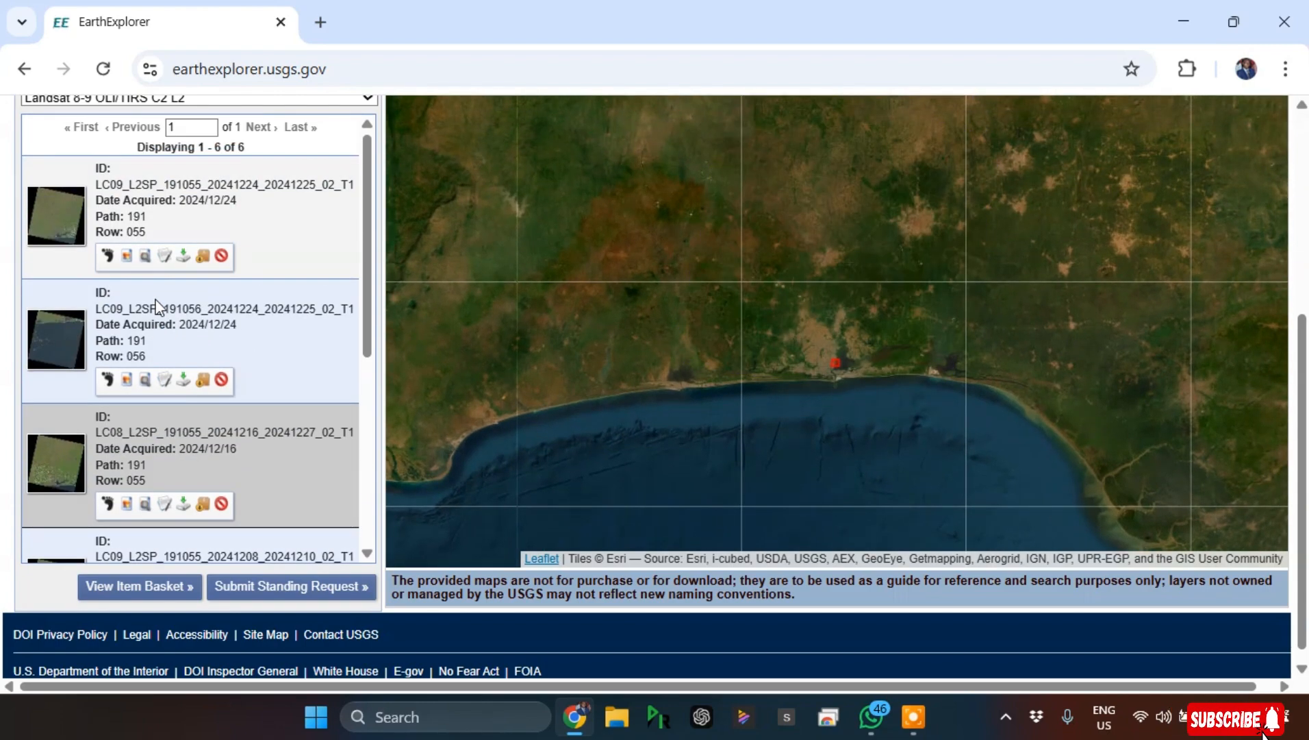
scroll(155, 342, down, 2)
click(165, 394)
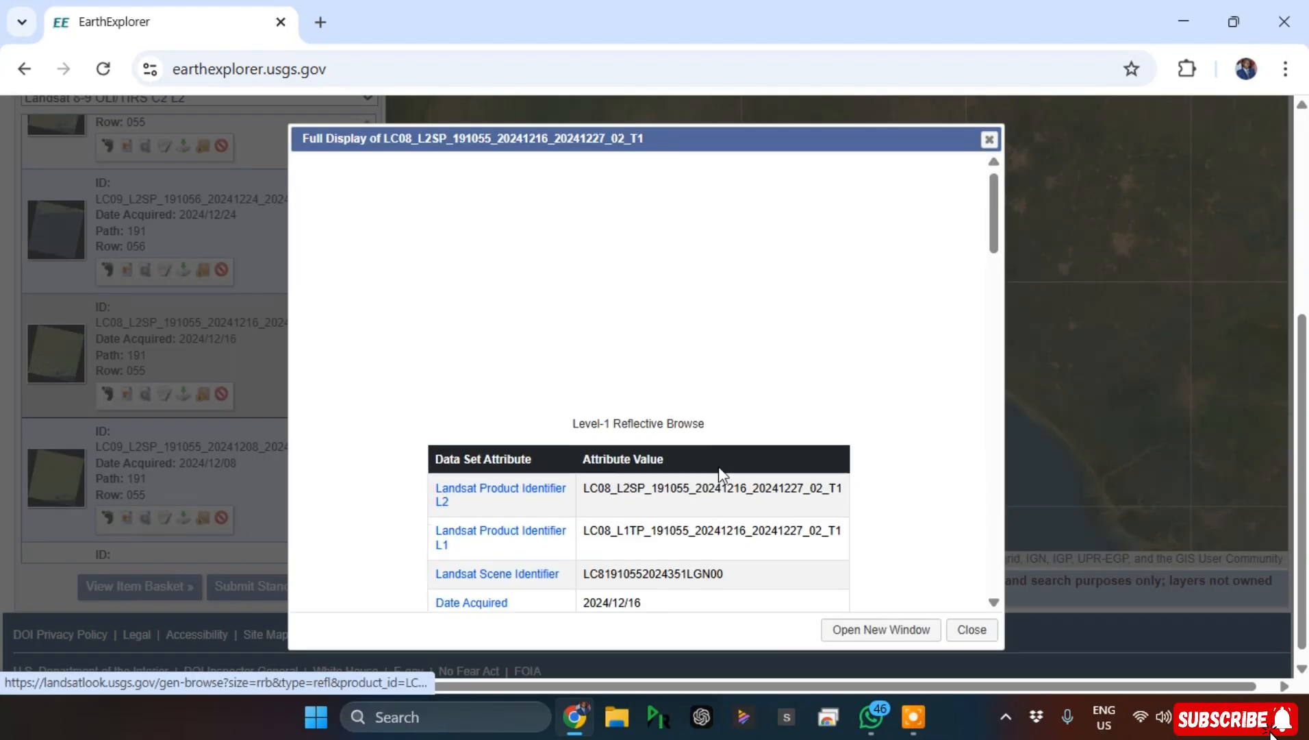
scroll(721, 468, down, 8)
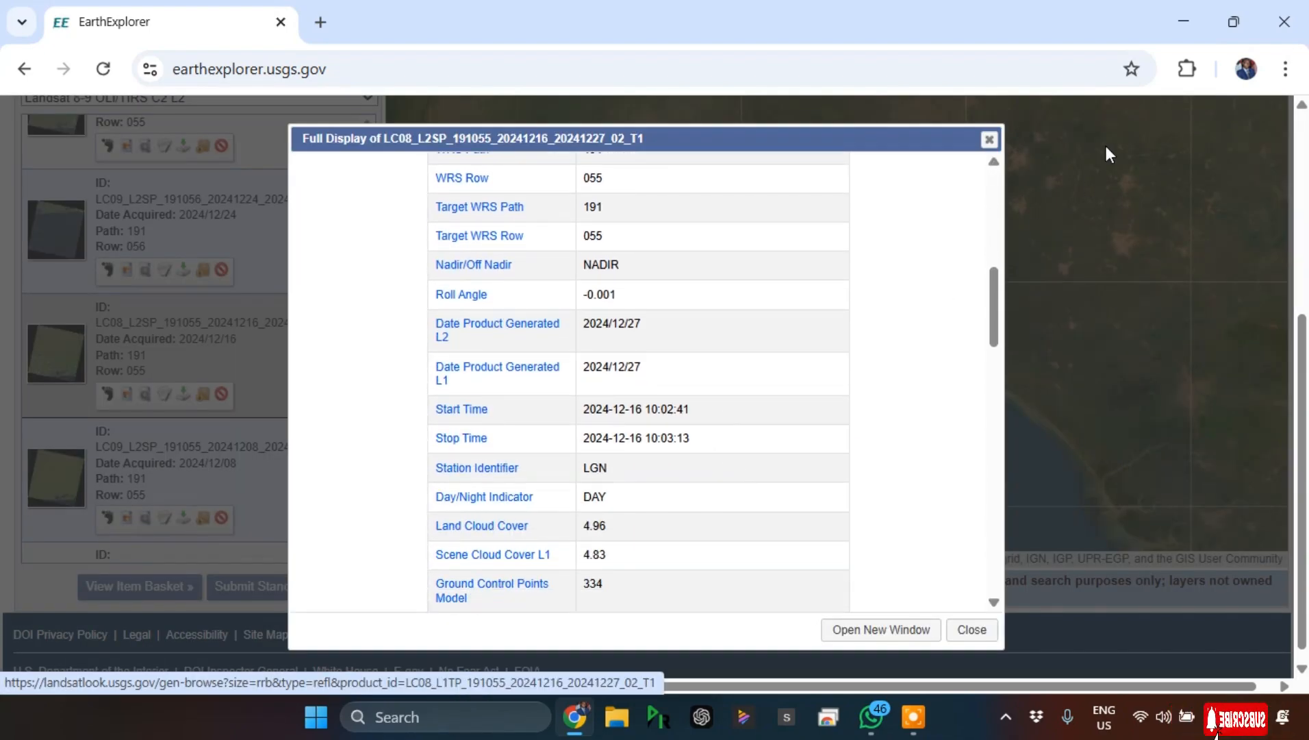
click(989, 140)
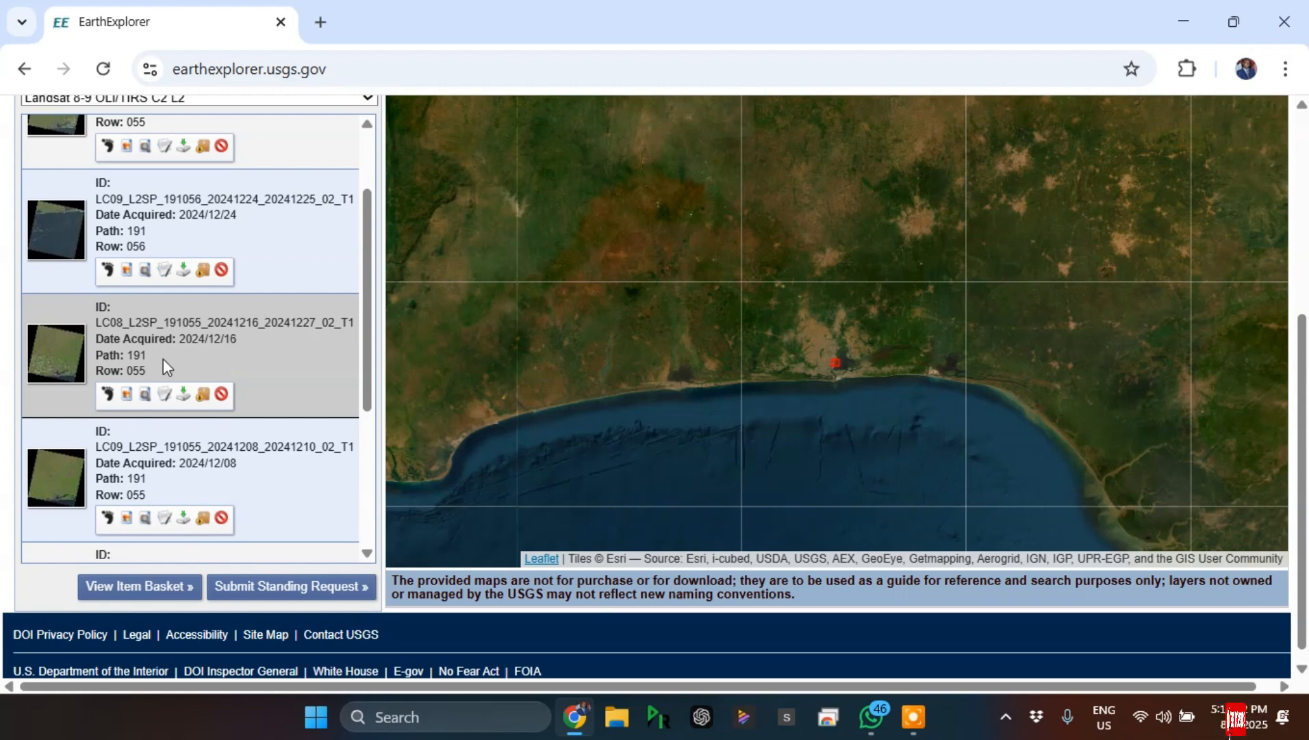
click(108, 394)
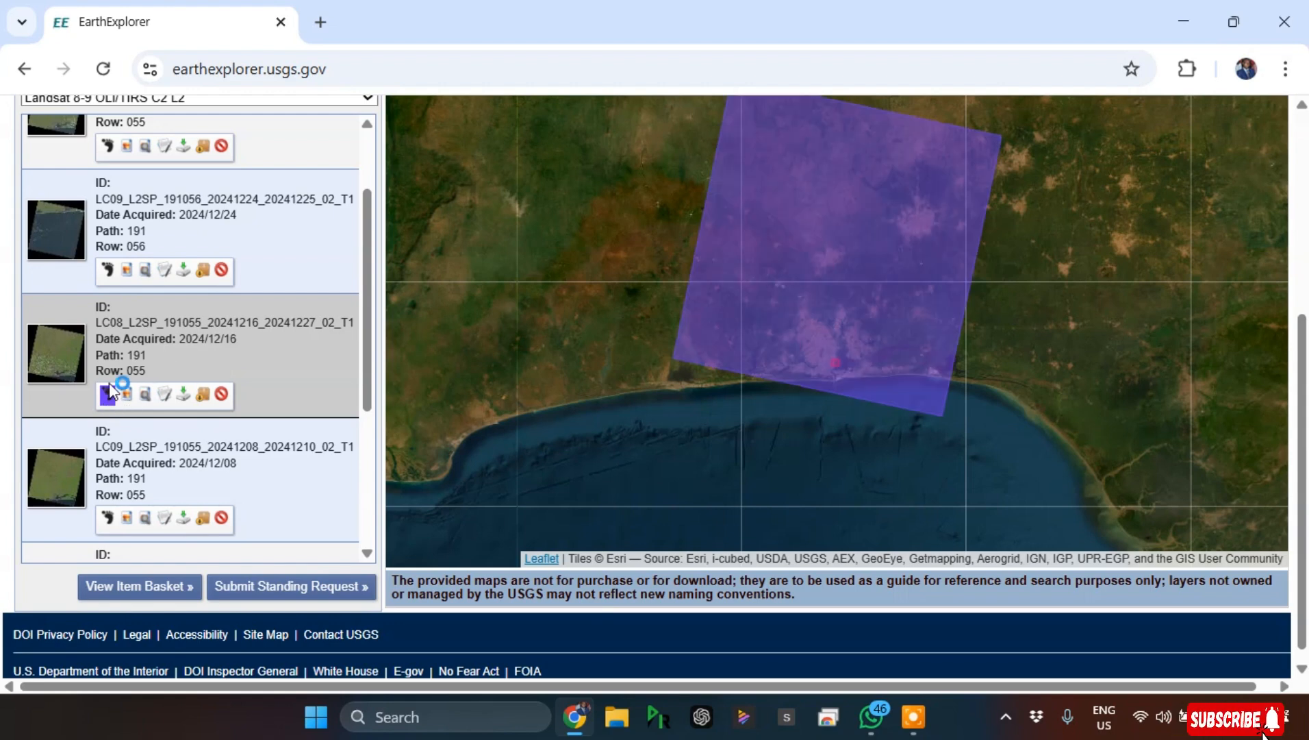
Step: Download the full Landsat Collection 2 Level-2 Product Bundle of scene LC08_L2SP_191055_20241216_20241227_02_T1 and check the download's progress
click(184, 395)
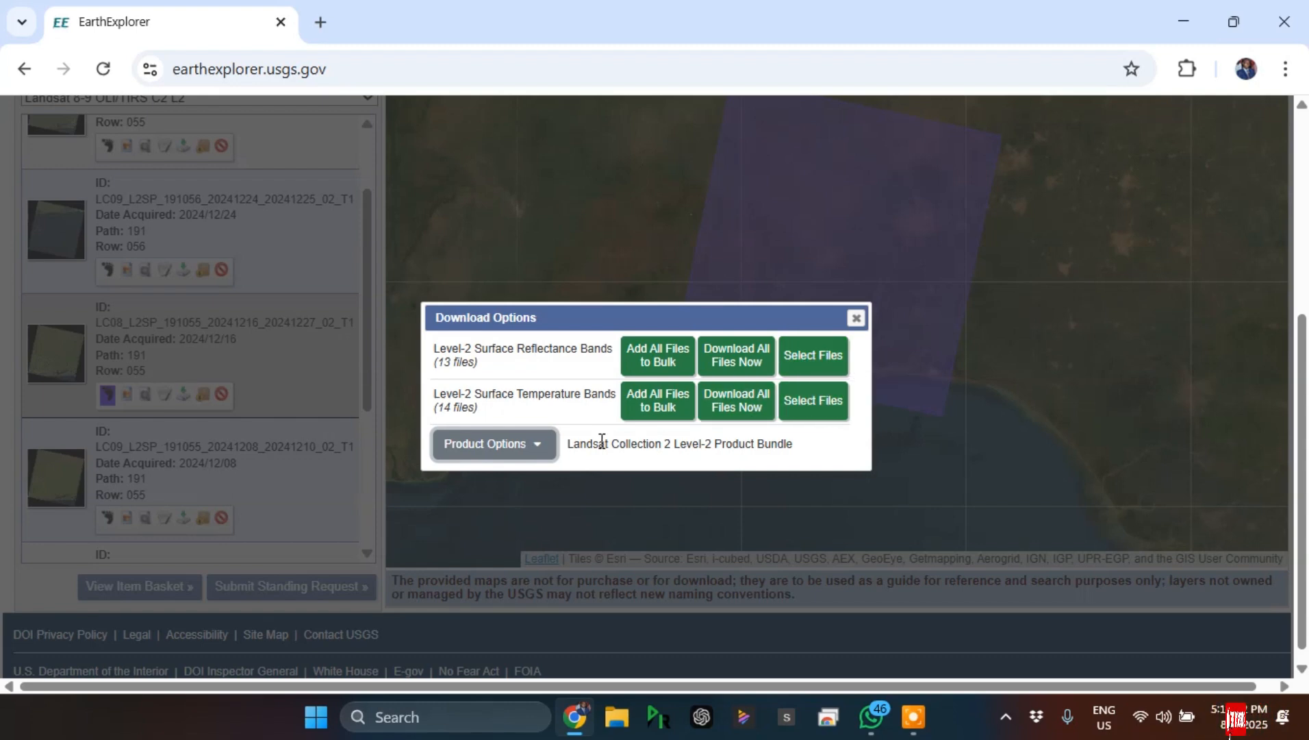
click(522, 451)
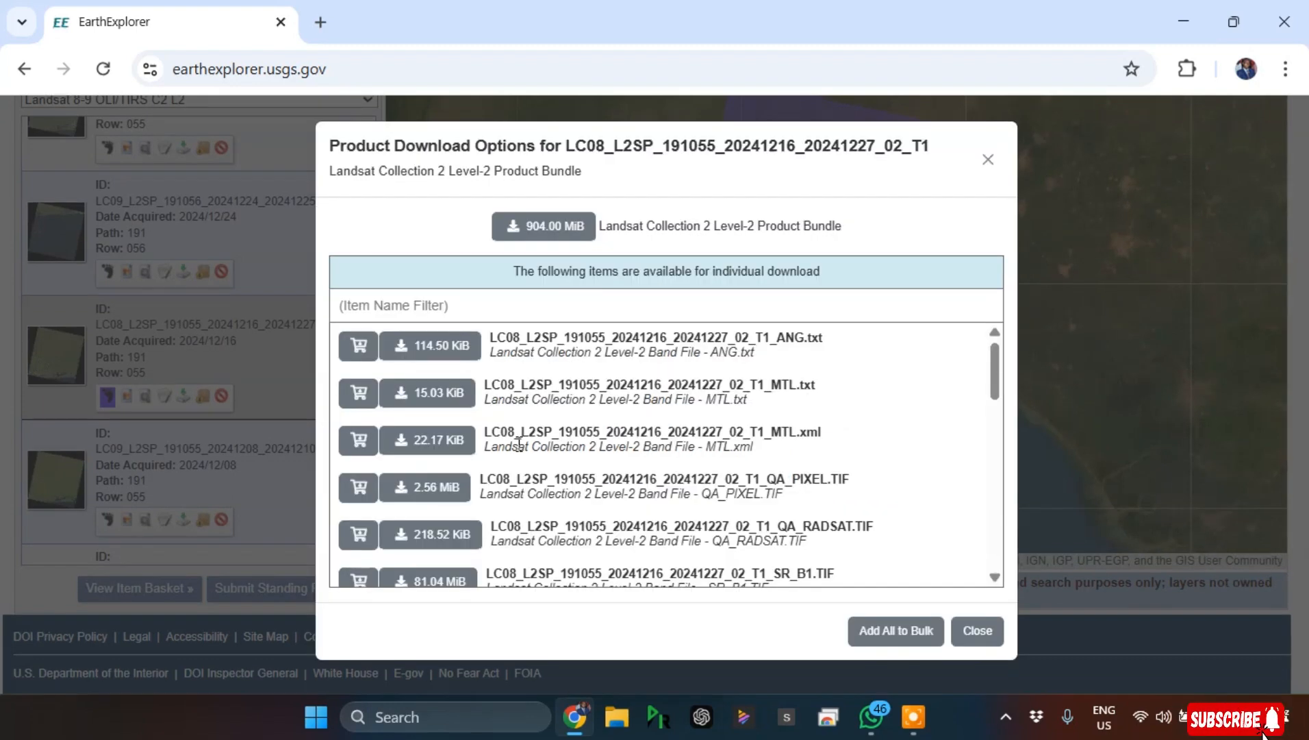
scroll(636, 377, down, 5)
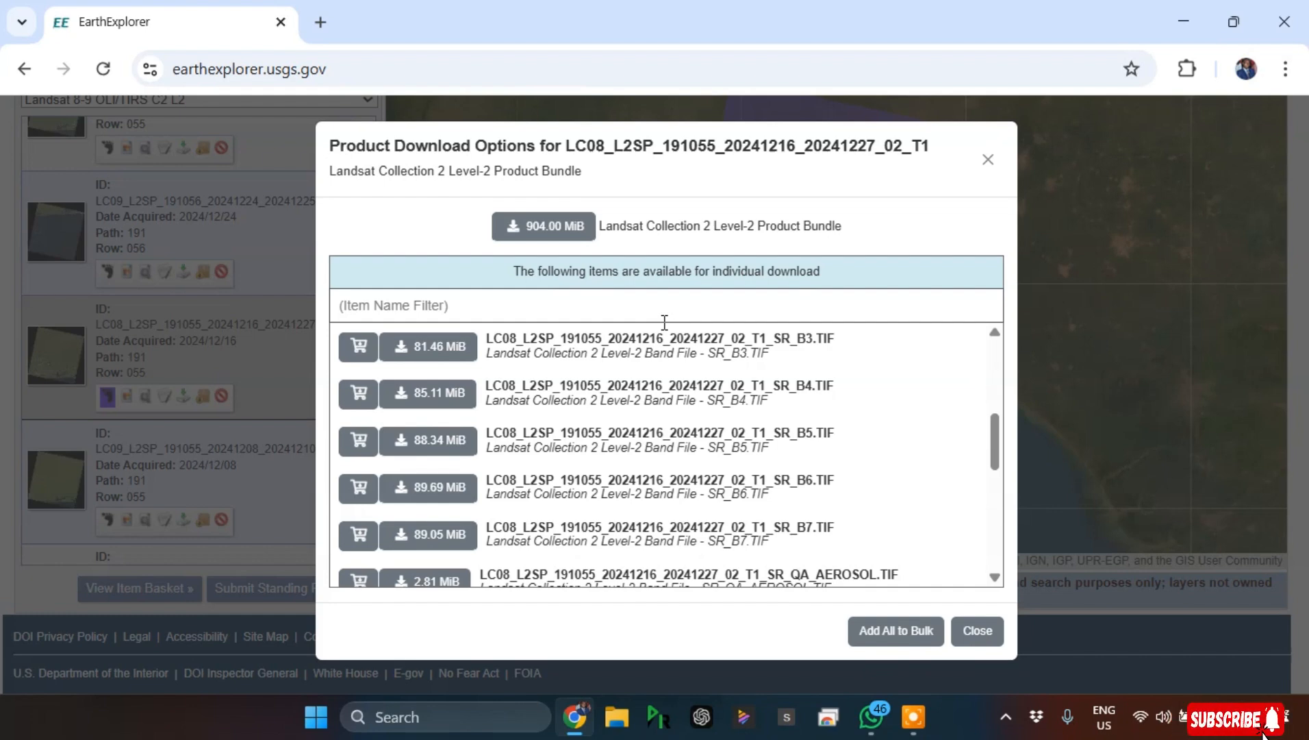
click(551, 231)
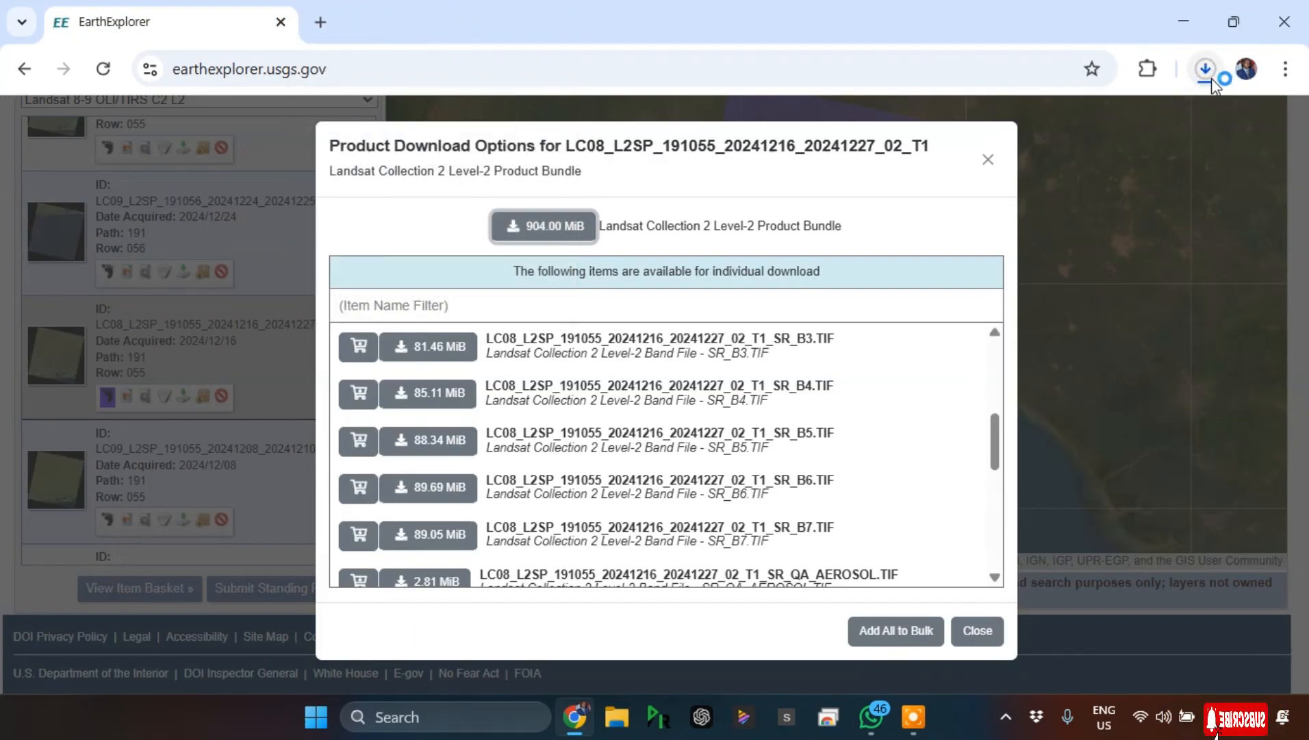
click(1211, 78)
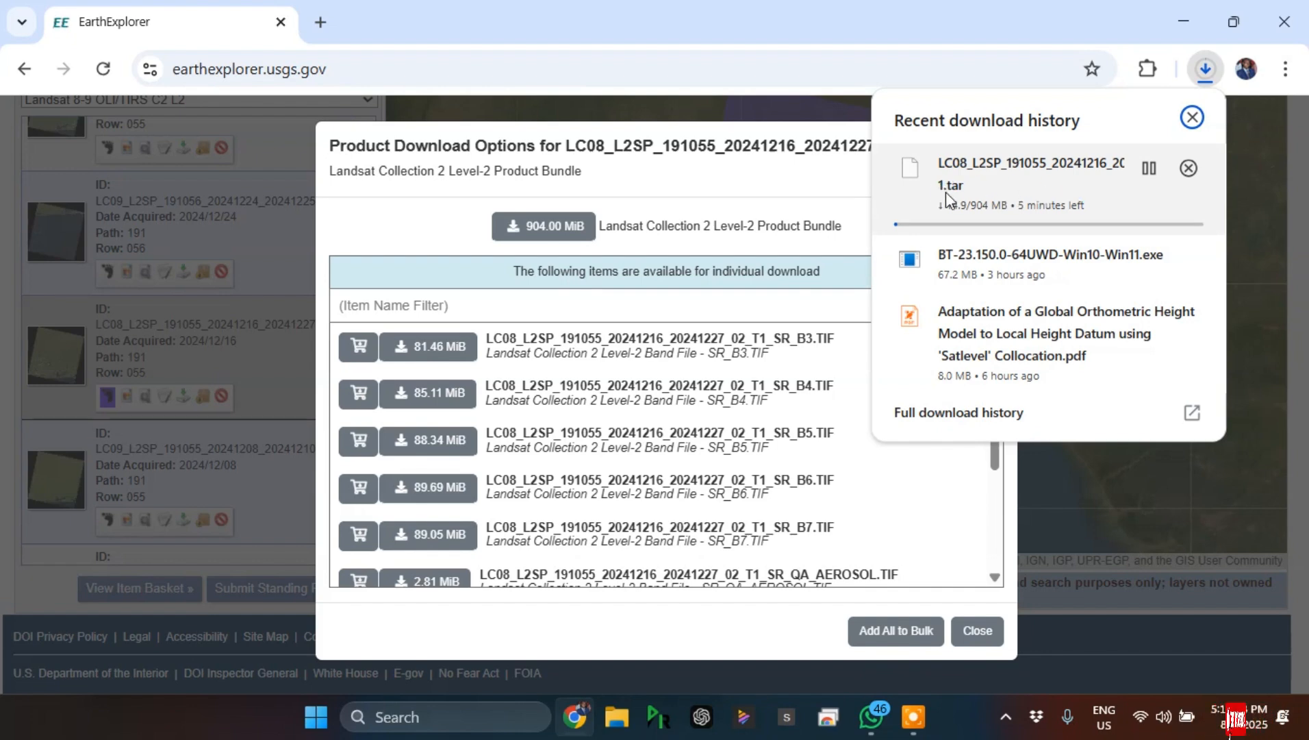